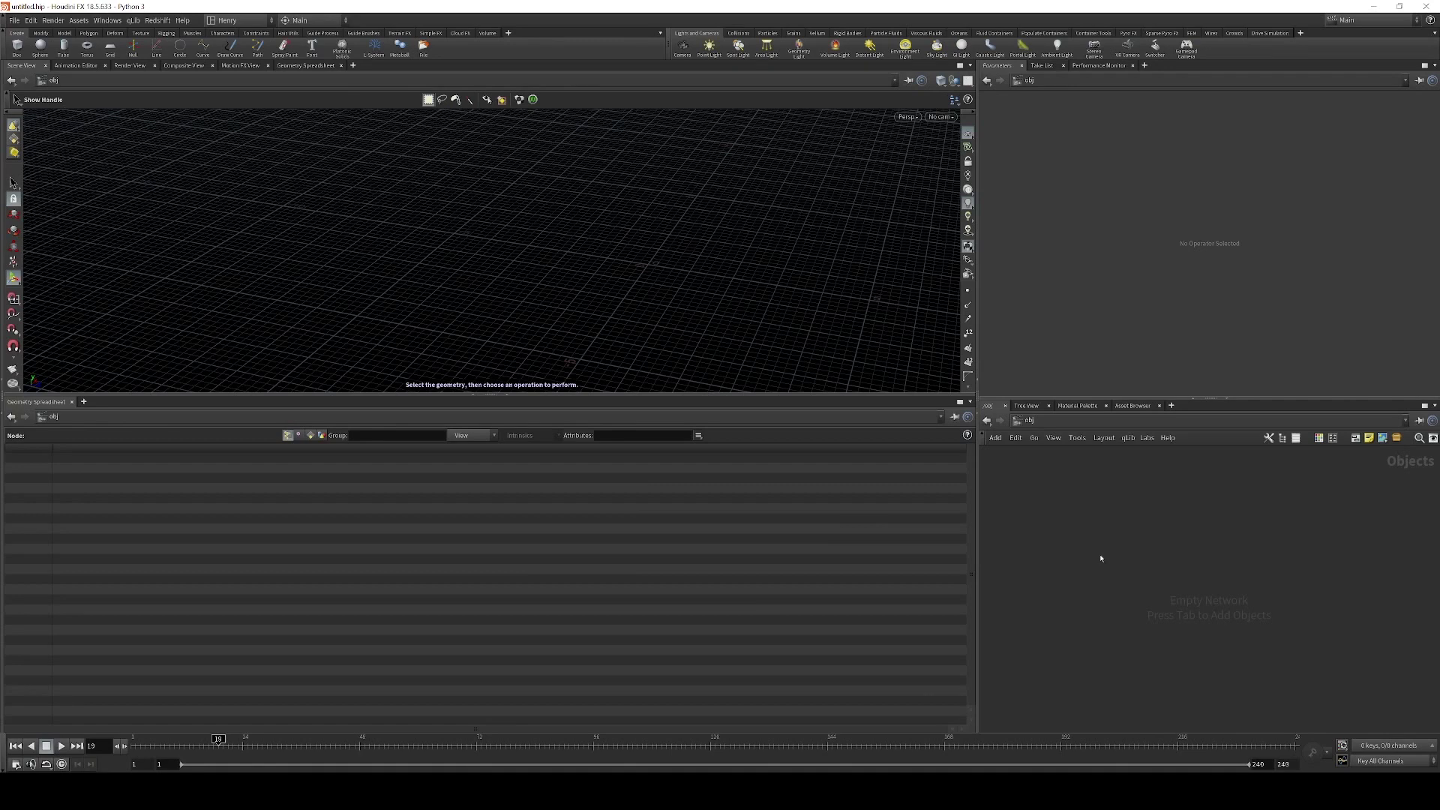
Create a new geometry object and go inside it
key(Tab)
text(geo)
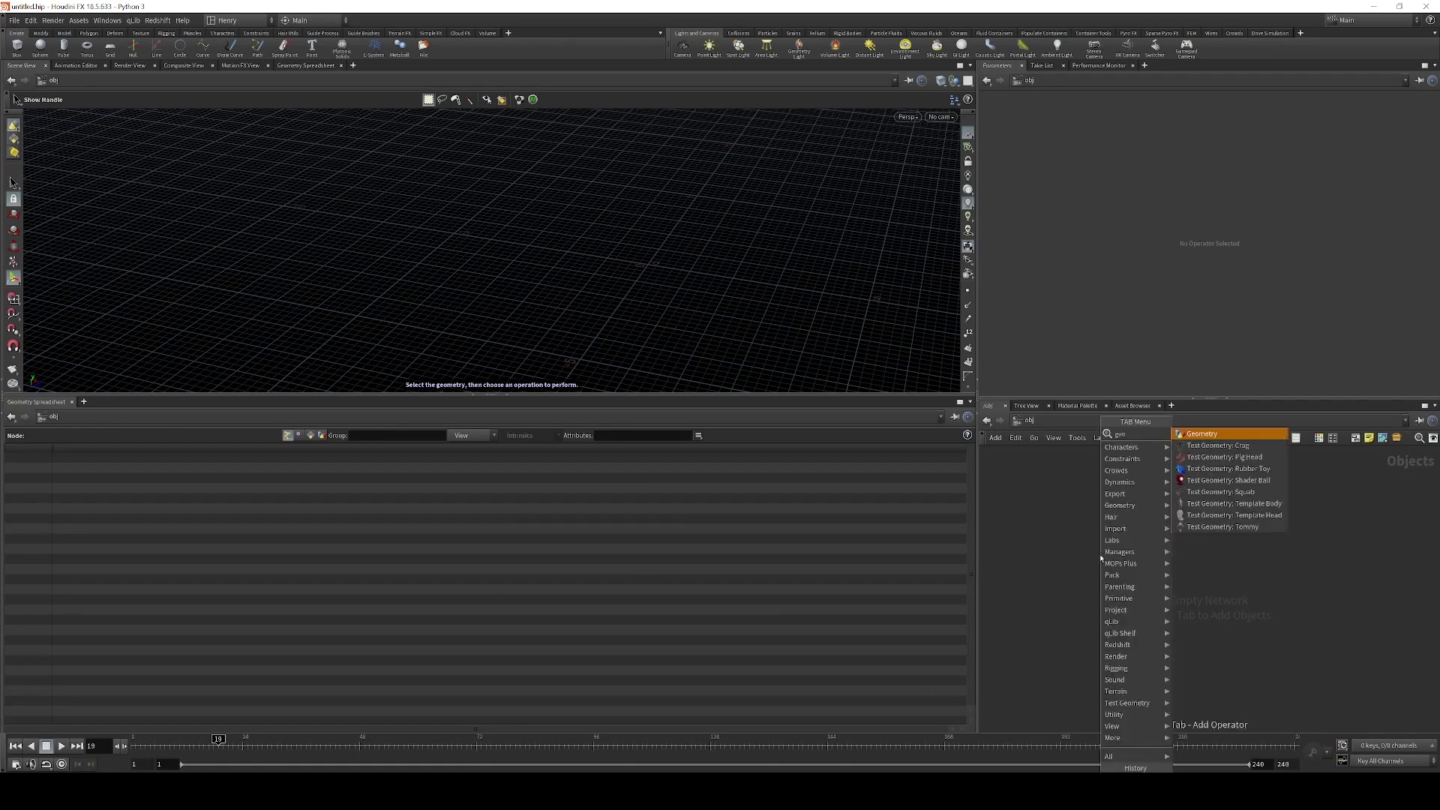
key(Return)
double_click(1102, 559)
Add a Grid node with 50 rows and 50 columns
key(Tab)
text(gr)
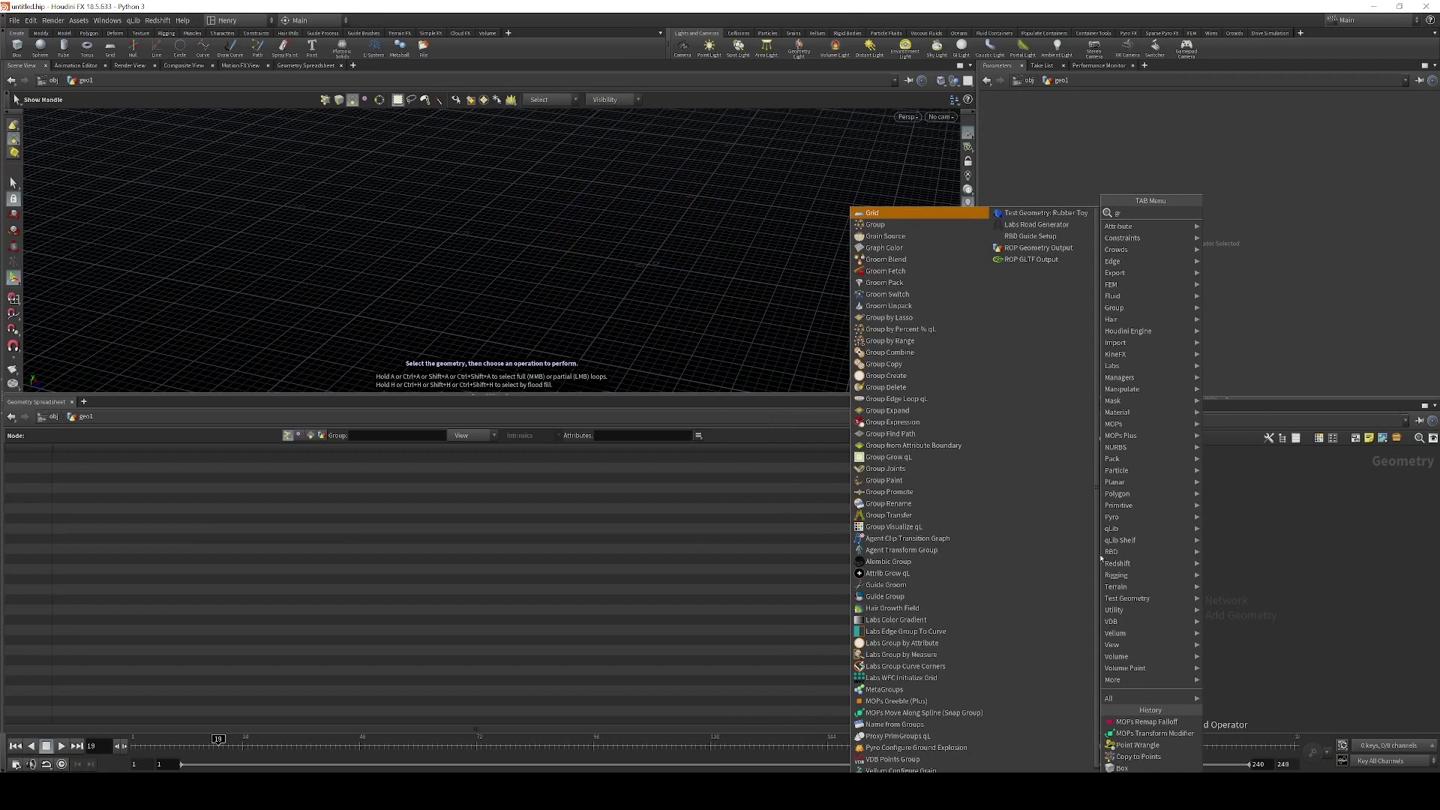
key(Return)
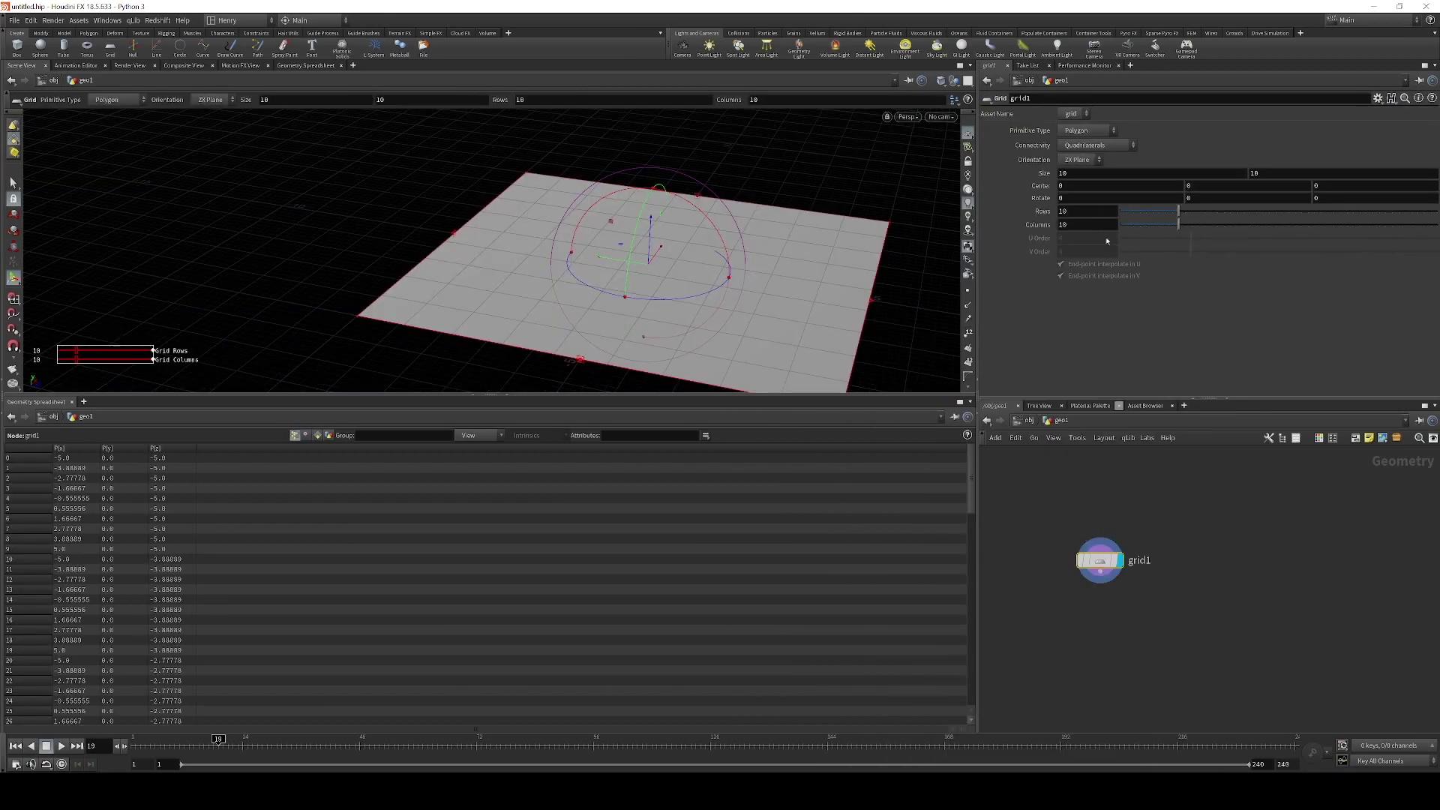
click(1079, 216)
text(50)
key(Tab)
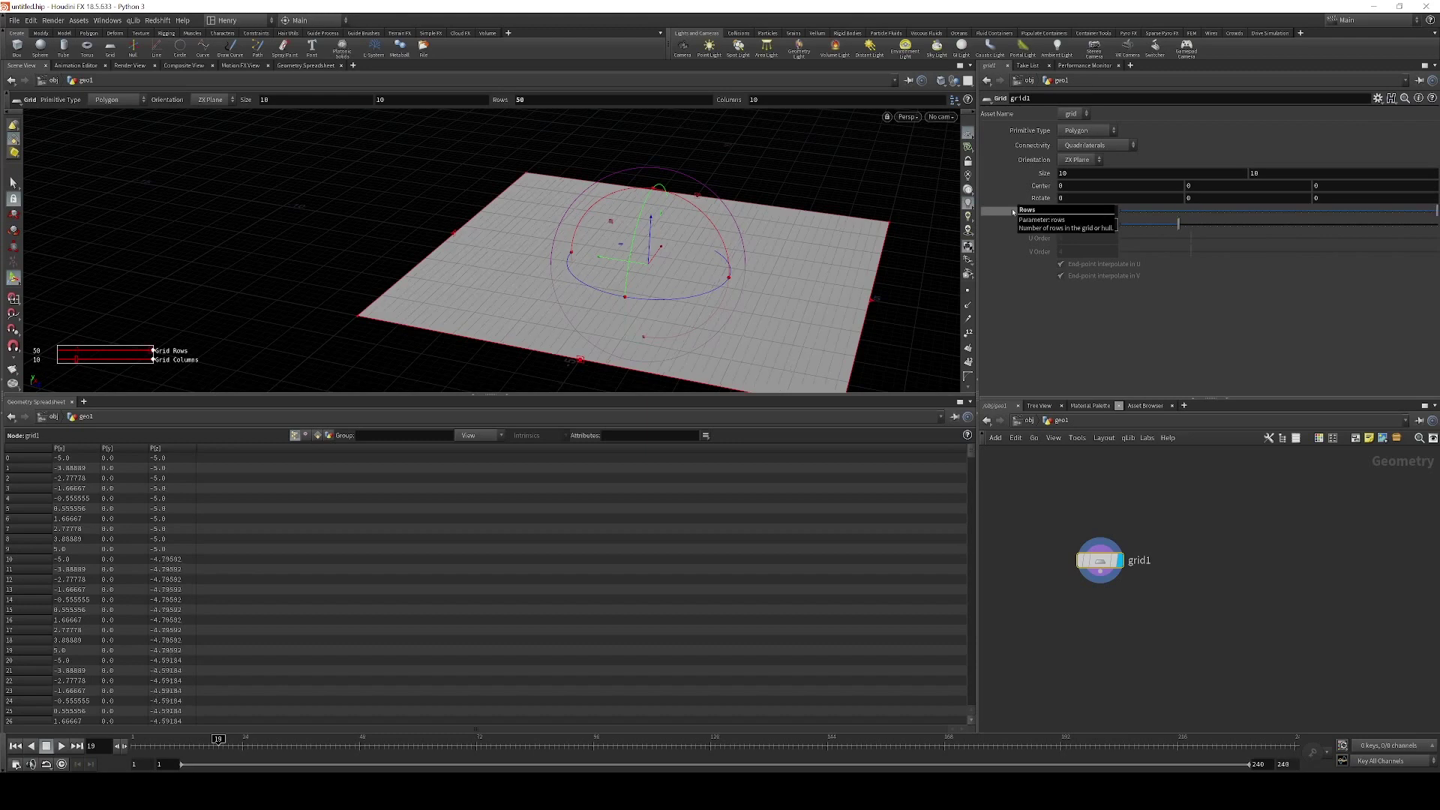
text(50)
key(Return)
Search the node menu for 'noise' to find a falloff node
key(Tab)
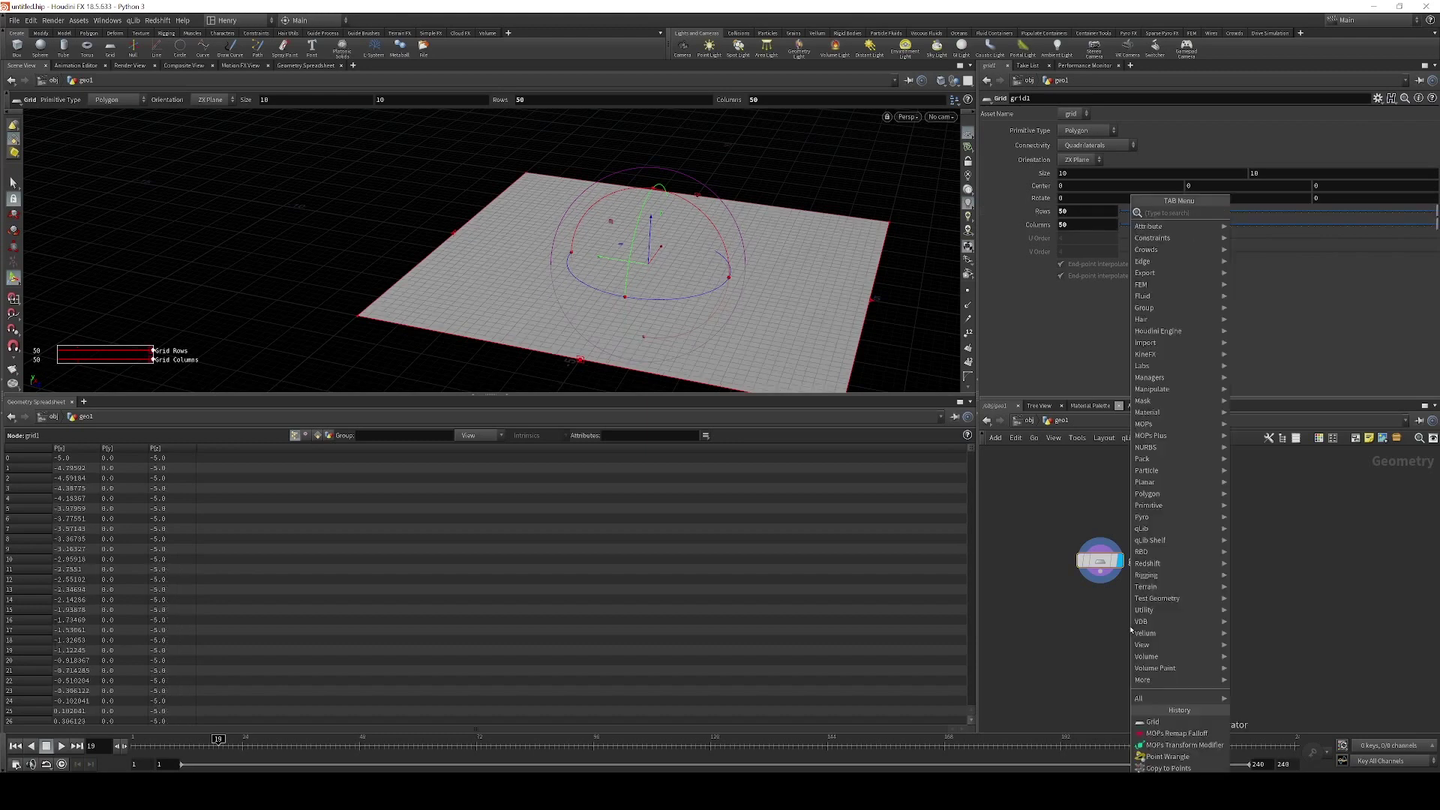
text(noise)
key(Down)
key(Down)
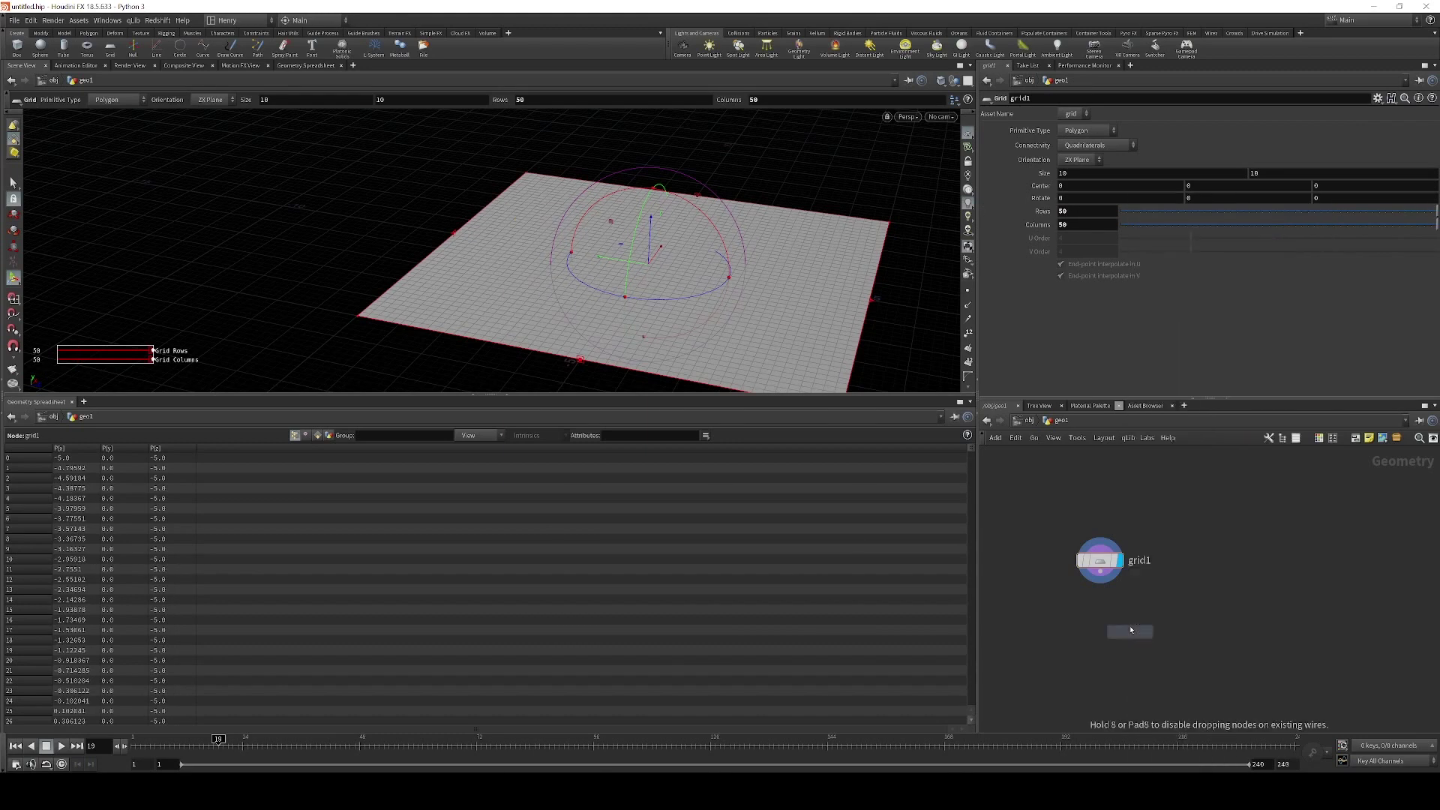
Connect a MOPs Shape Falloff under grid1, preview it, and push the shape past the far edge
key(Return)
click(1131, 631)
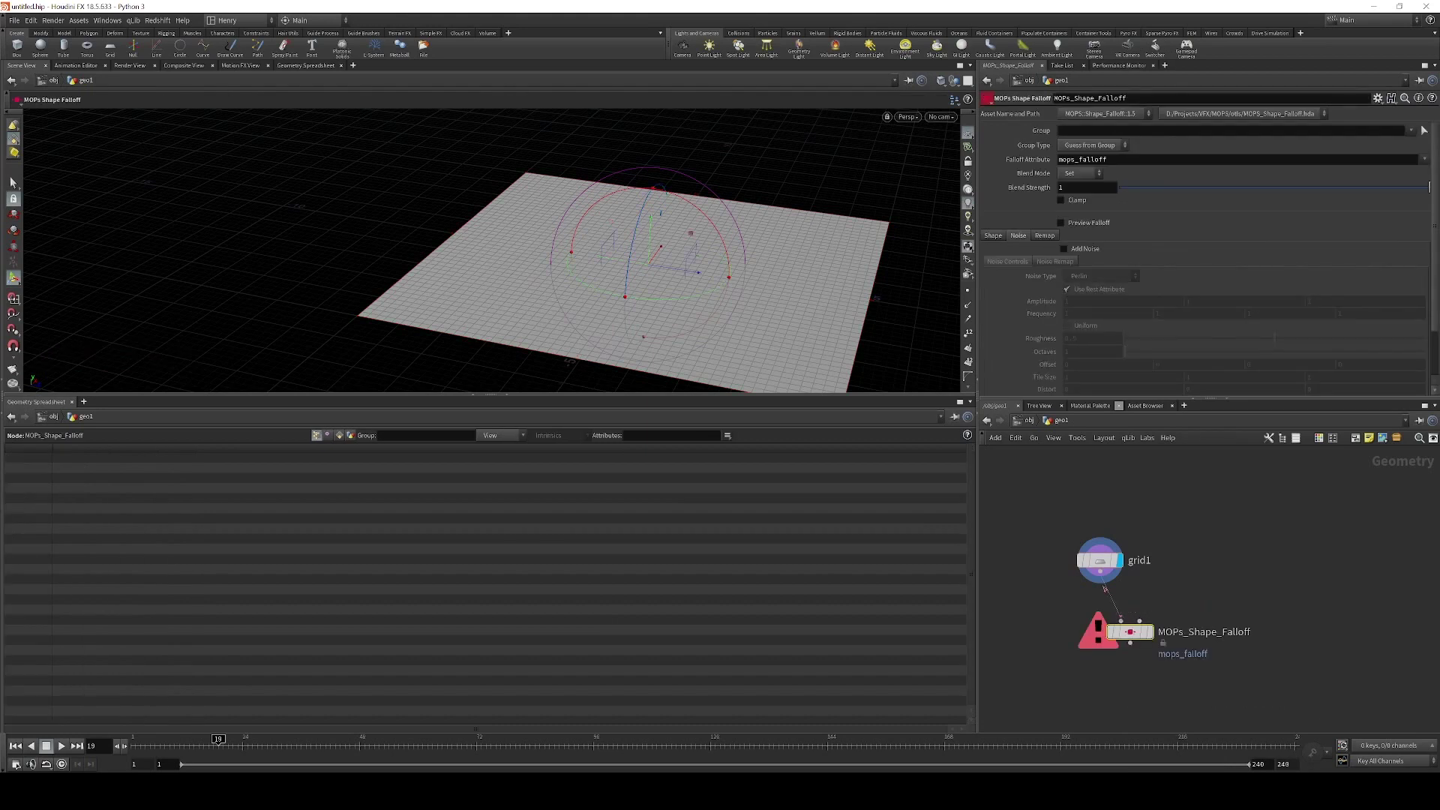
drag(1132, 632, 1093, 617)
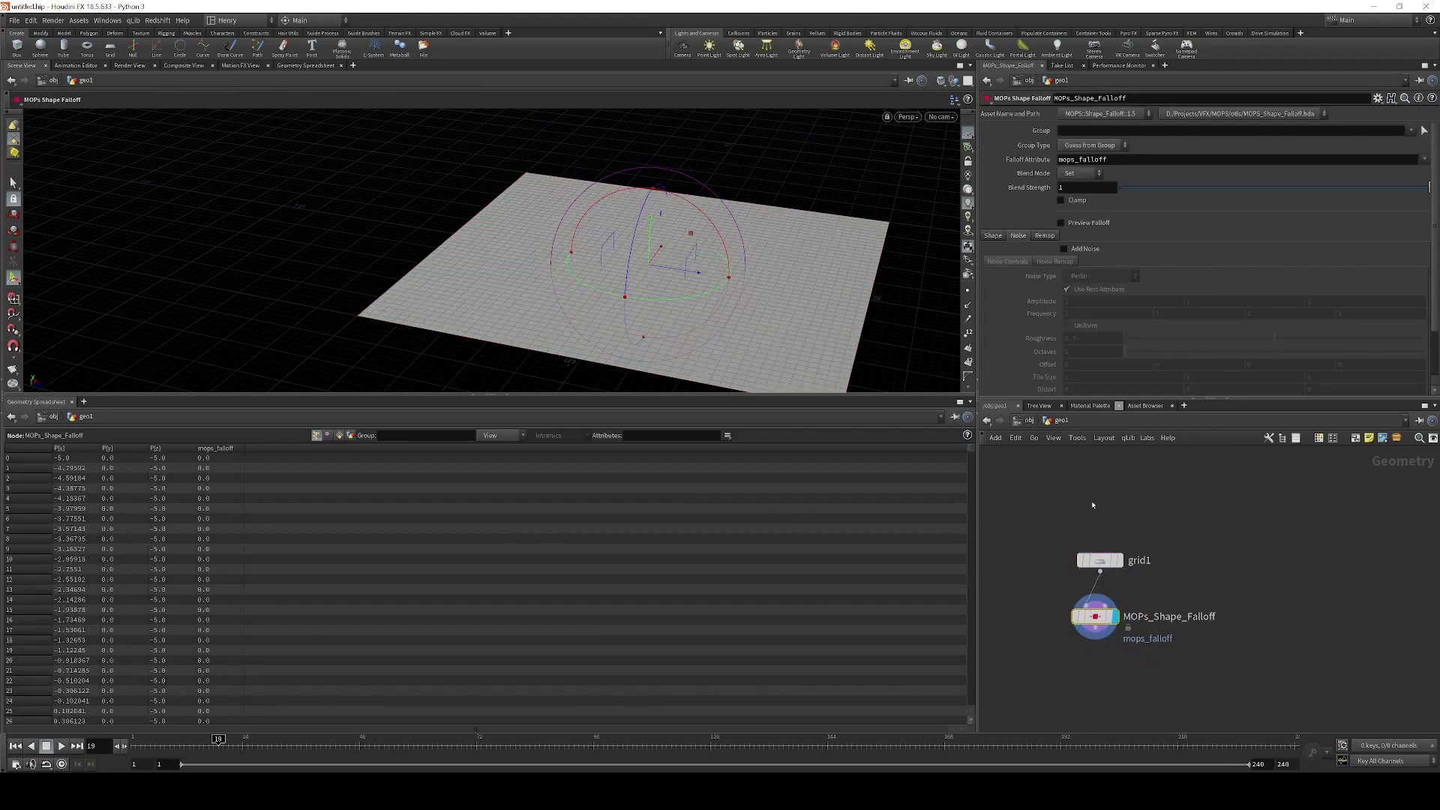
drag(757, 278, 803, 299)
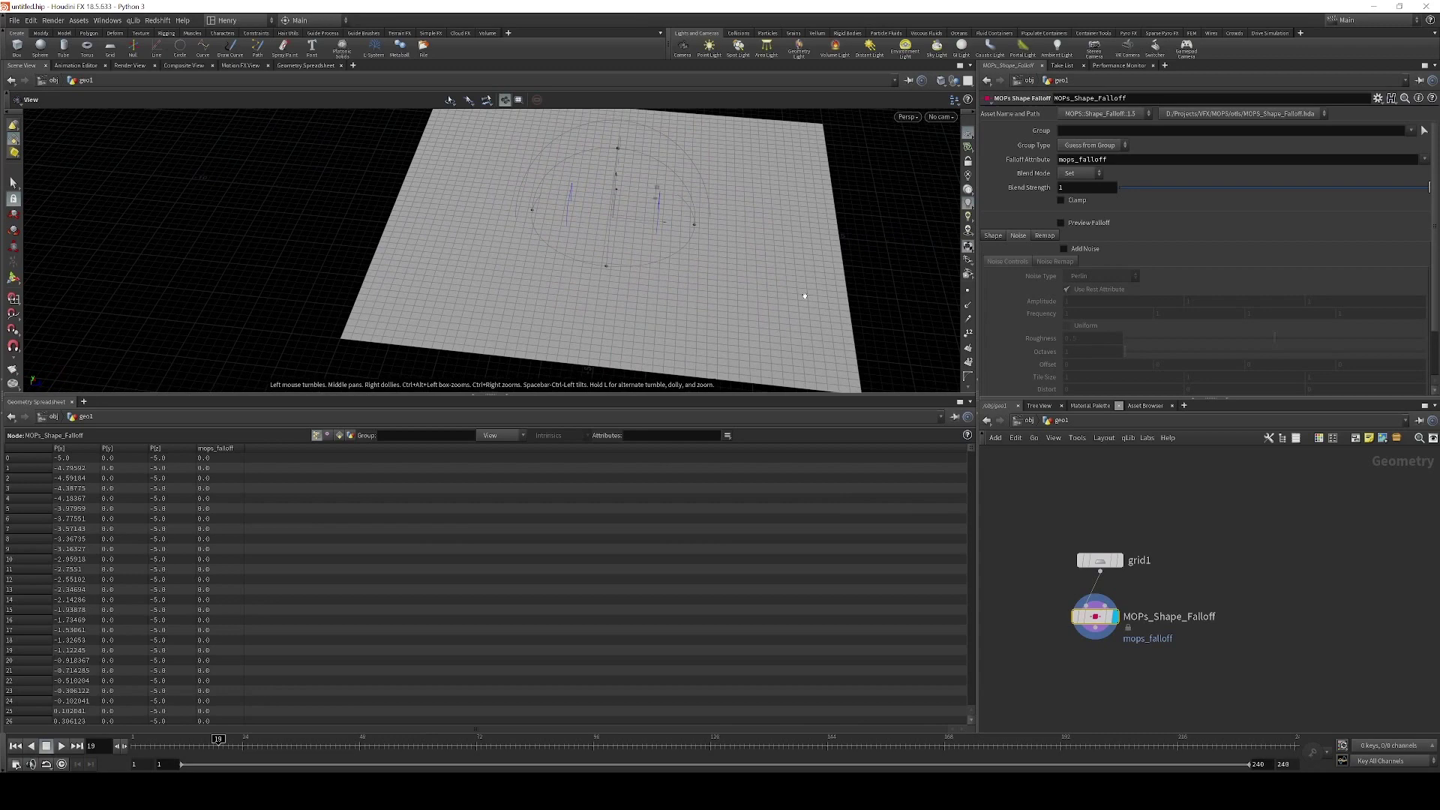
click(1077, 225)
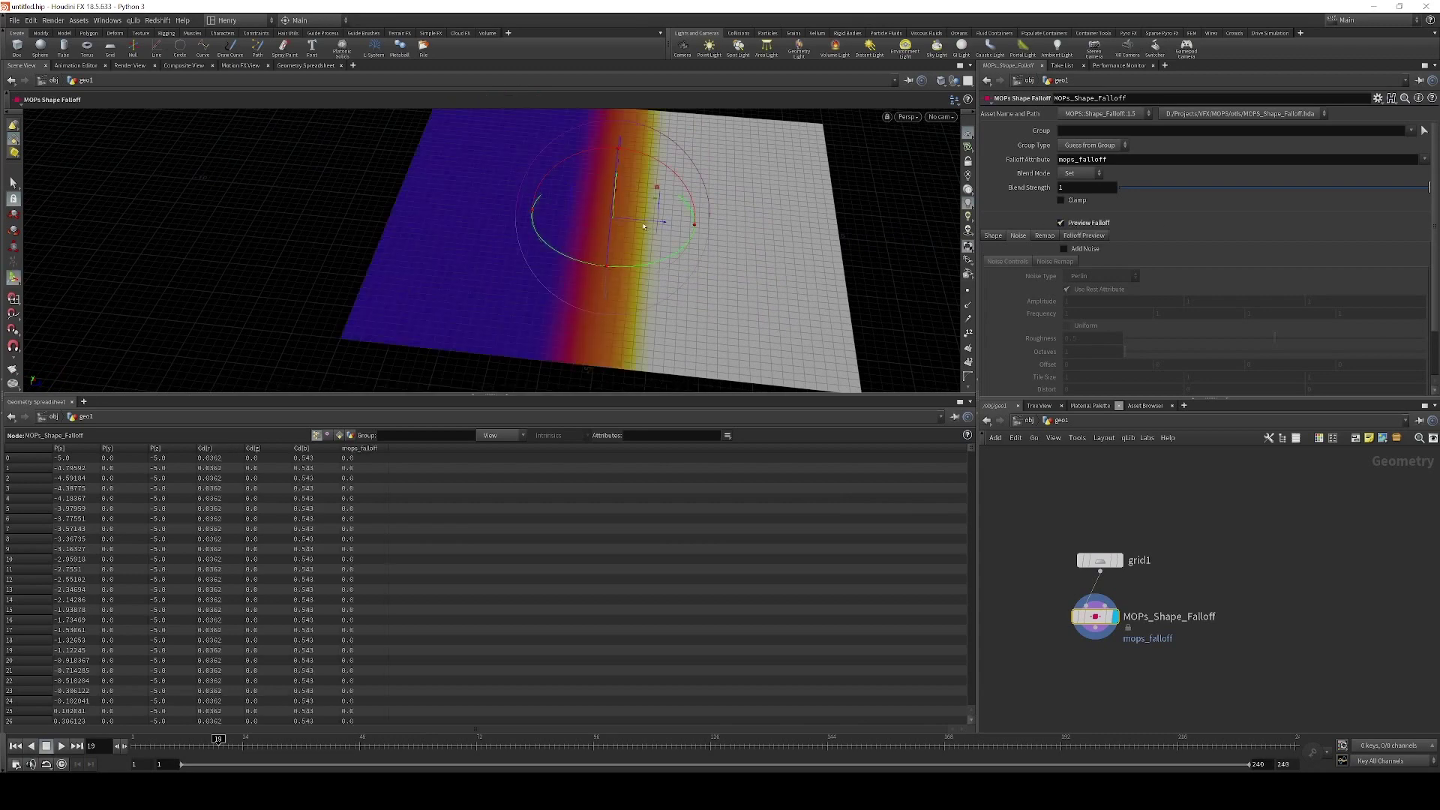
drag(627, 230, 922, 316)
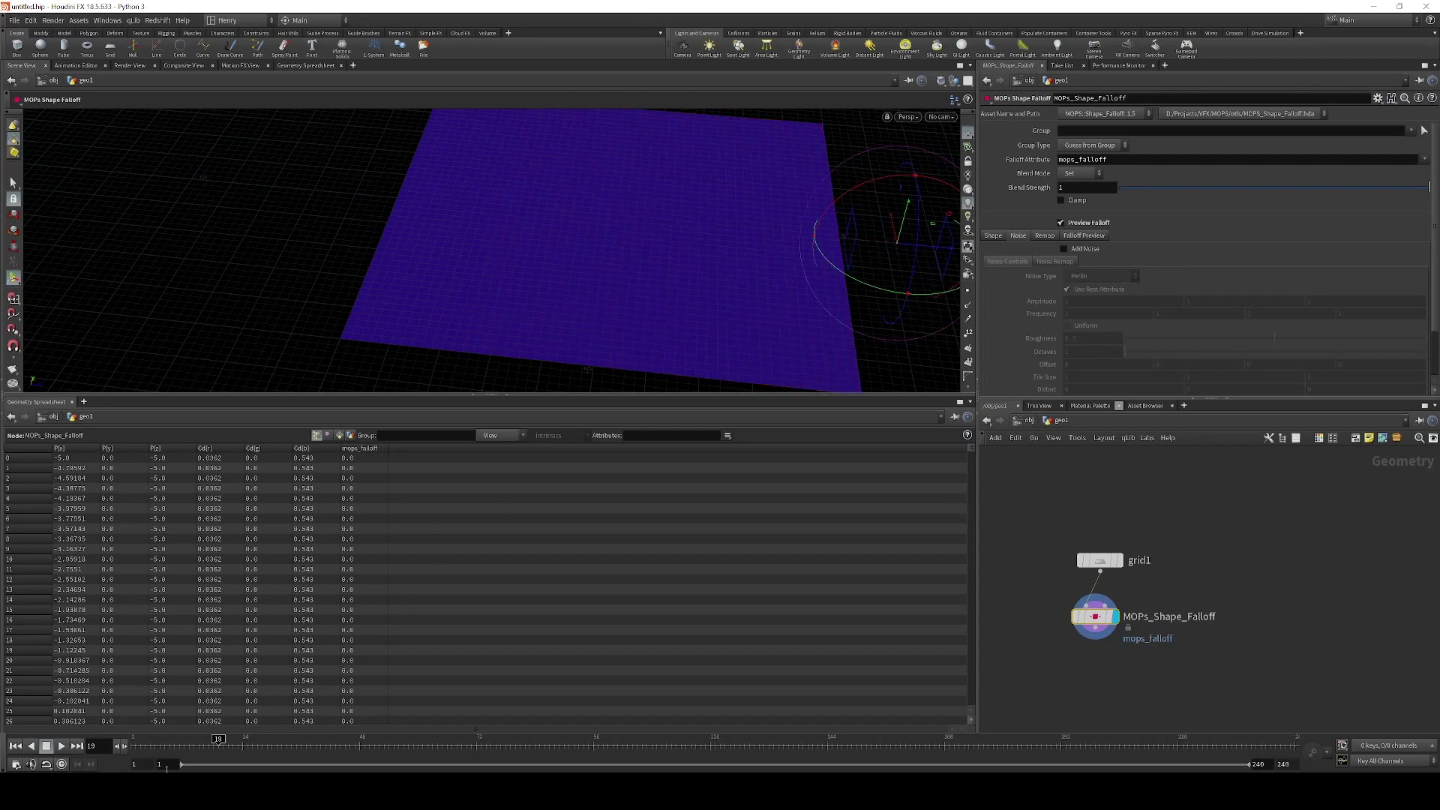
Keyframe the falloff's Translate Z at frame 1 and at frame 24 past the opposite edge
key(ctrl+Left)
click(993, 236)
alt+click(1364, 289)
click(243, 745)
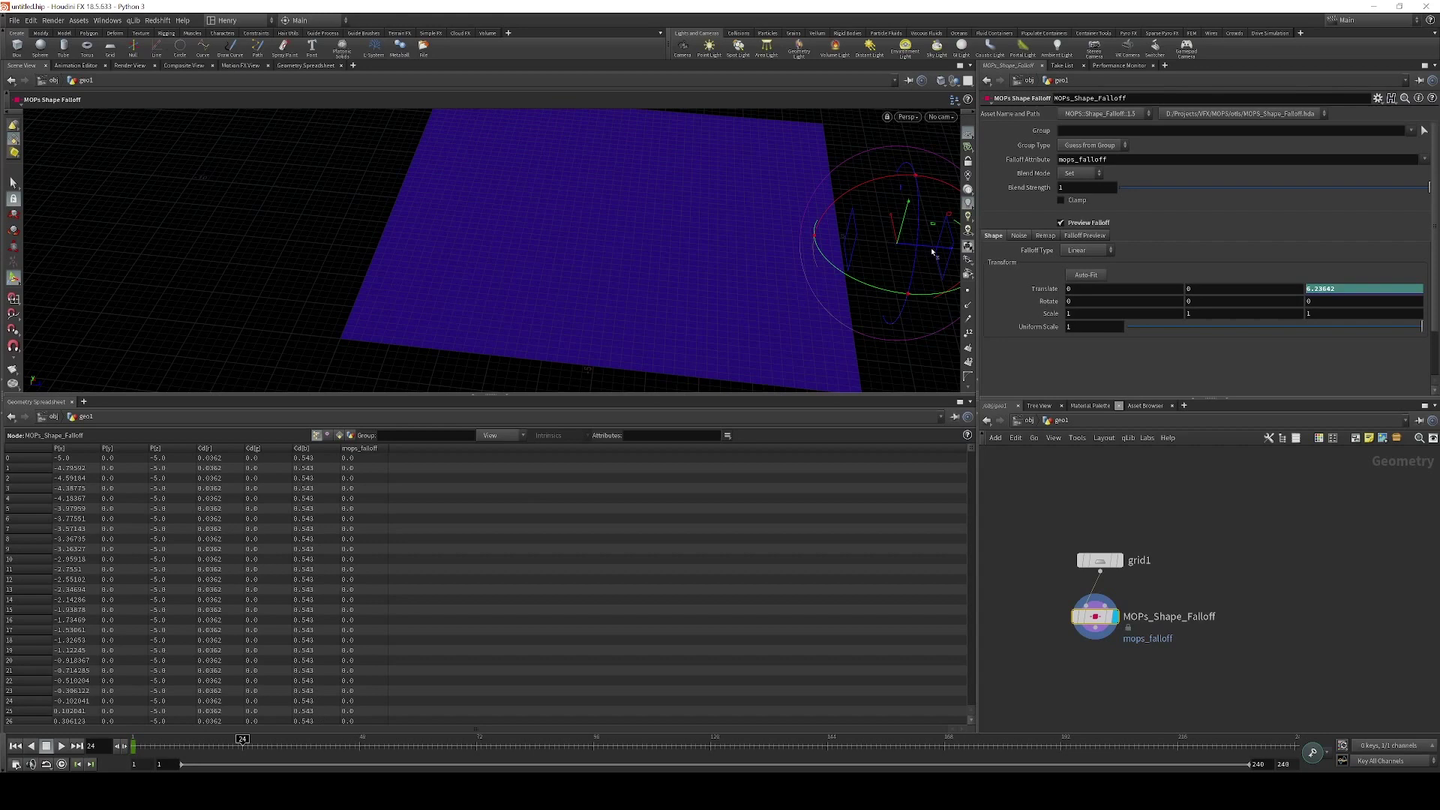
drag(932, 253, 364, 266)
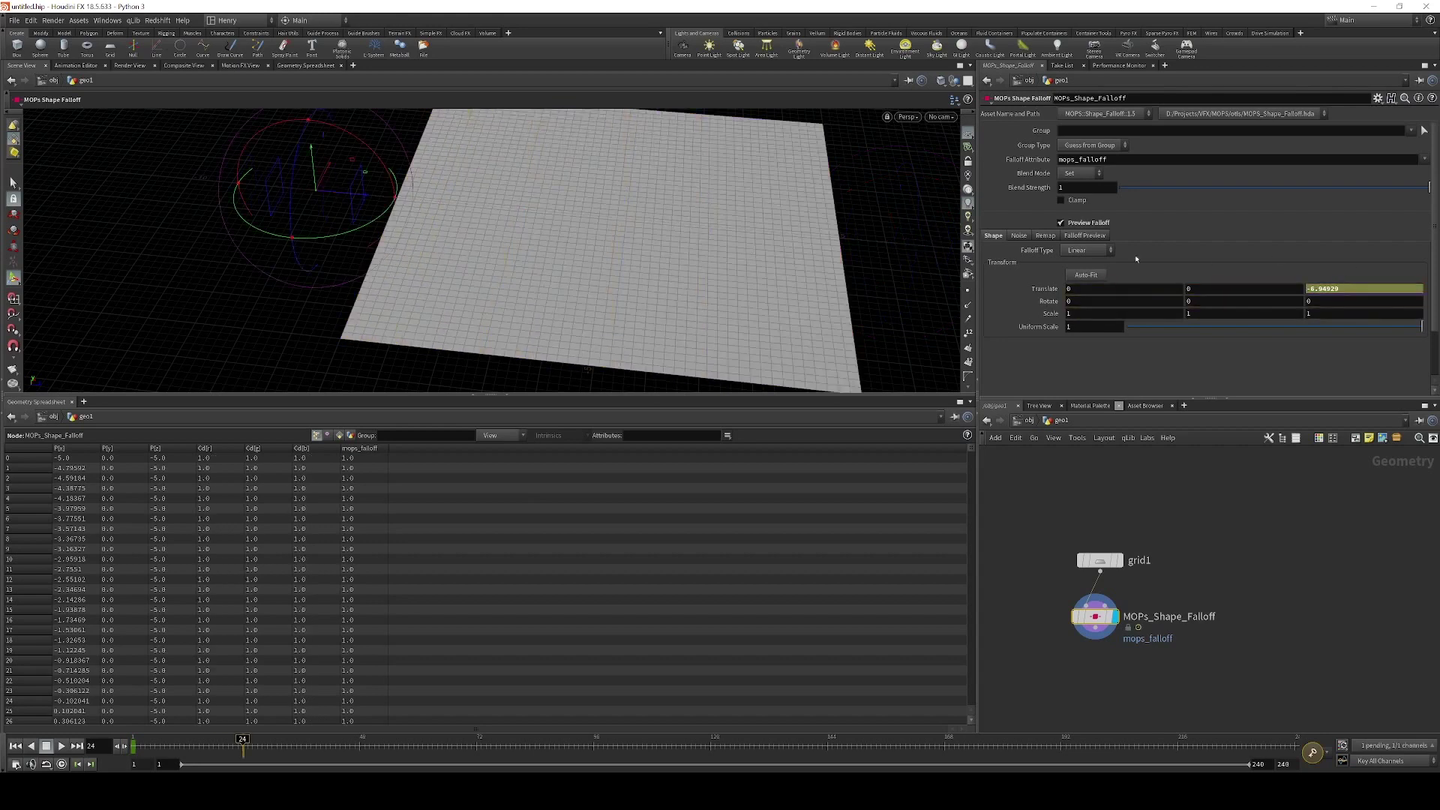
alt+click(1369, 288)
Enable Add Noise on the falloff edge and scrub to preview the noisy sweep
click(1020, 235)
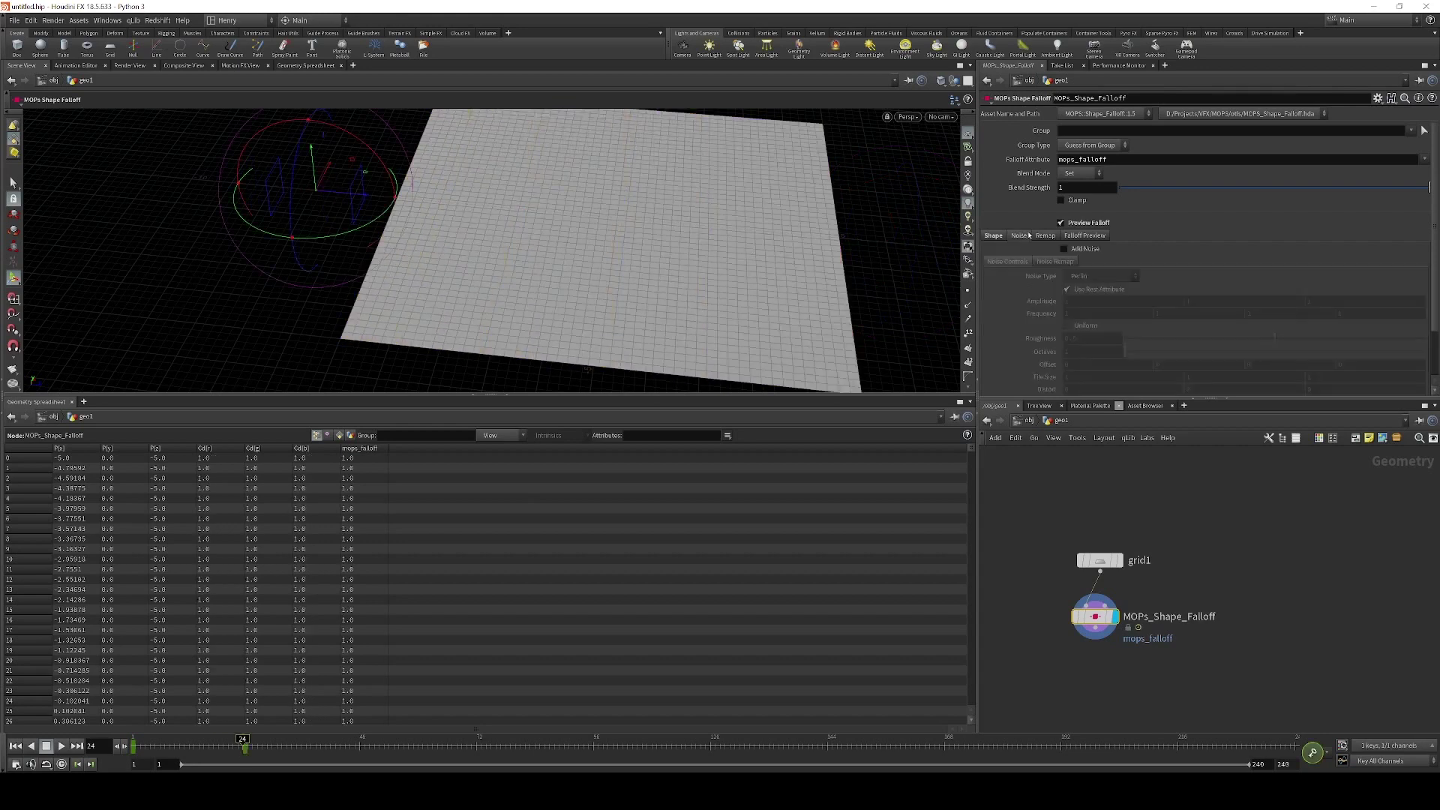
drag(243, 745, 180, 745)
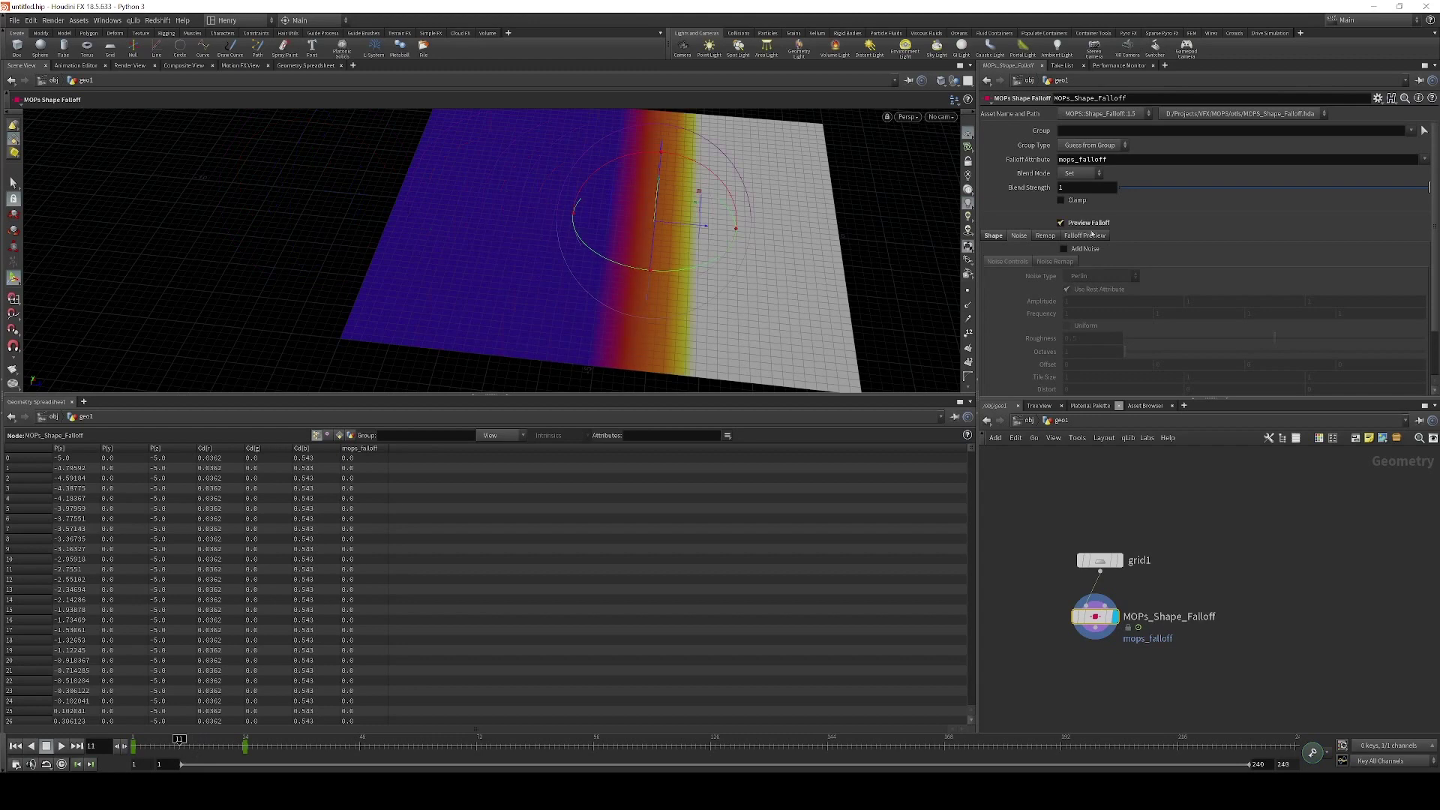
click(1066, 248)
click(189, 746)
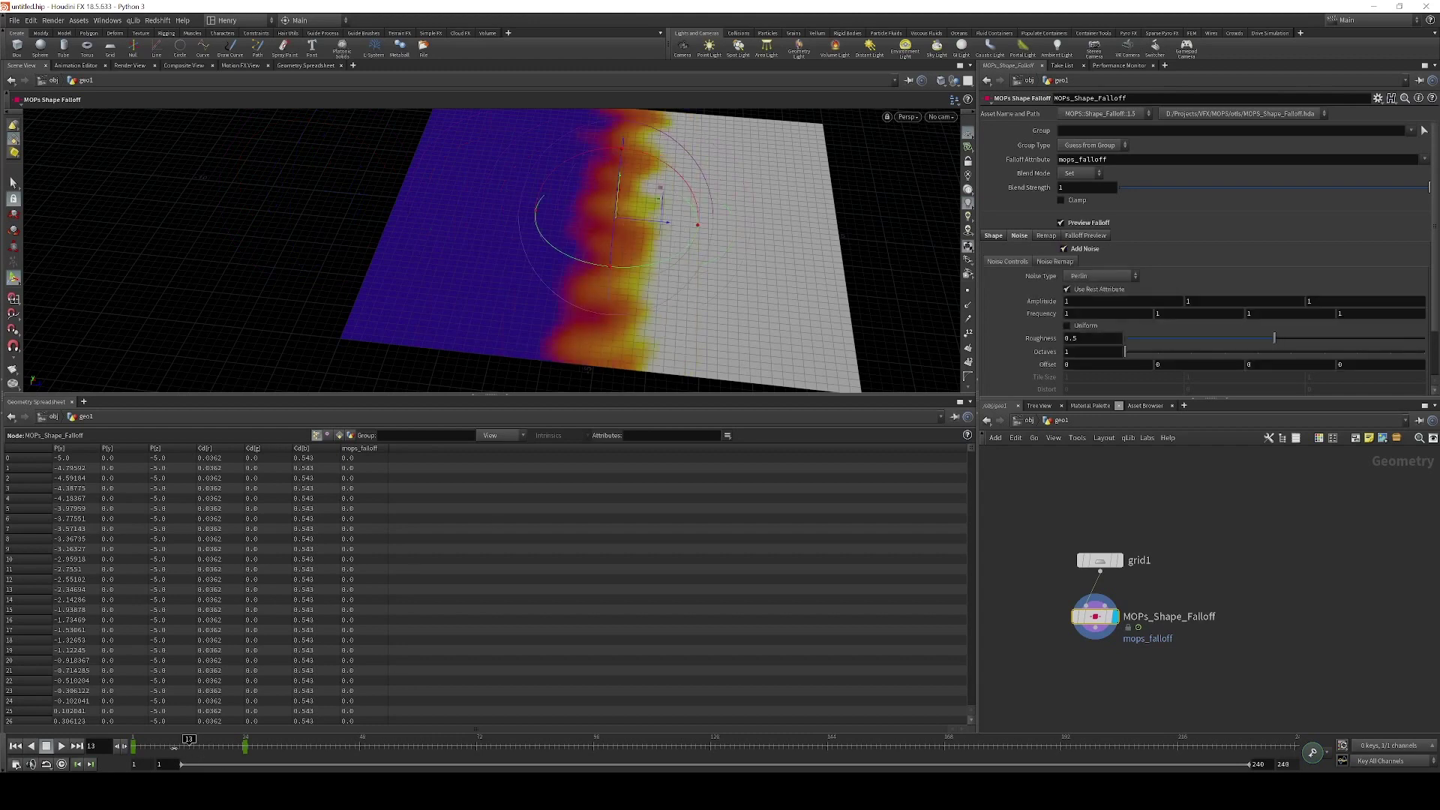
mouse_move(175, 748)
mouse_down()
mouse_move(212, 747)
mouse_move(159, 751)
mouse_move(186, 747)
mouse_up()
click(78, 763)
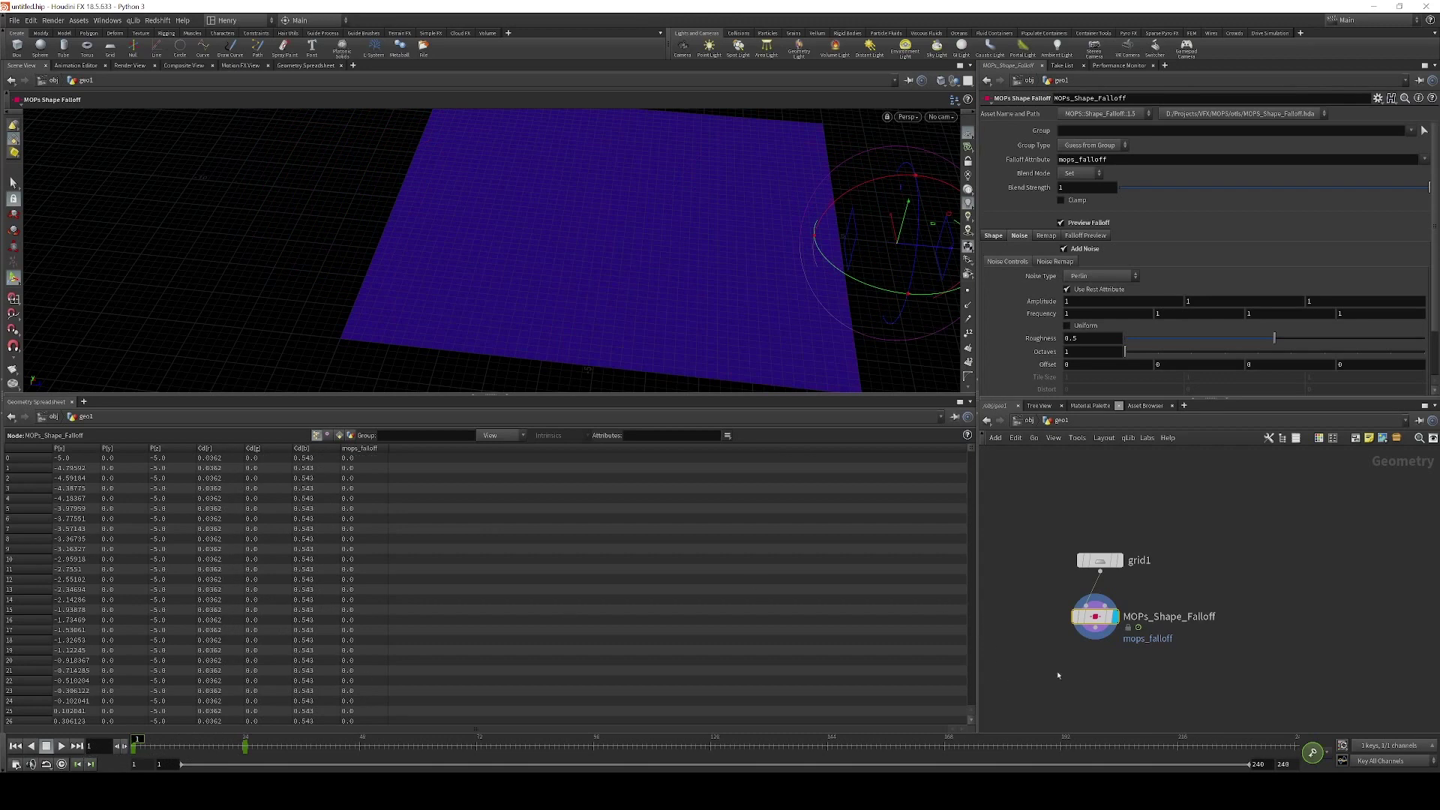
Add a MOPs Trigger Falloff (Plus) node below MOPs_Shape_Falloff
key(Tab)
text(tri)
key(Down)
key(Down)
key(Down)
key(Down)
key(Down)
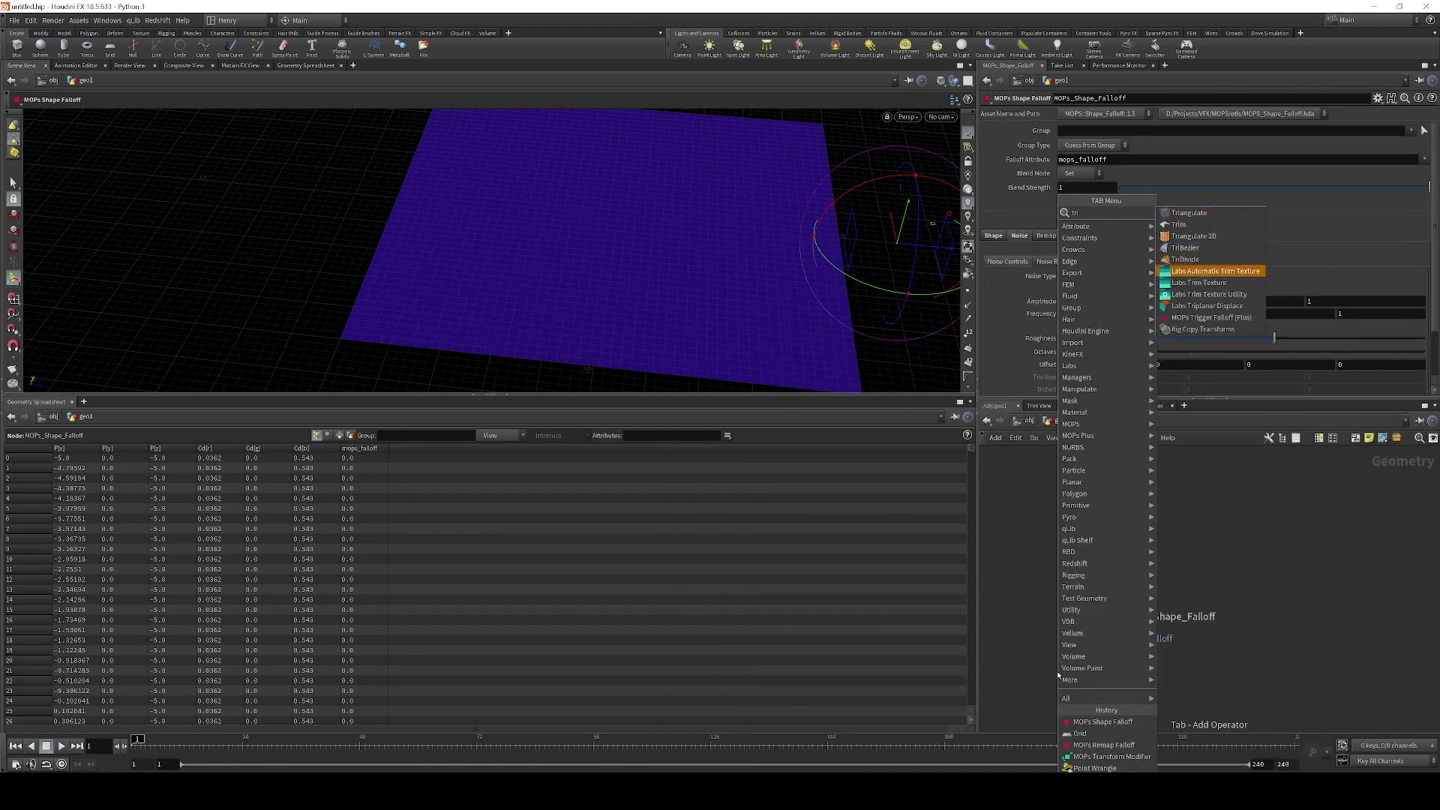
key(Down)
key(Down)
key(Down)
key(Down)
key(Return)
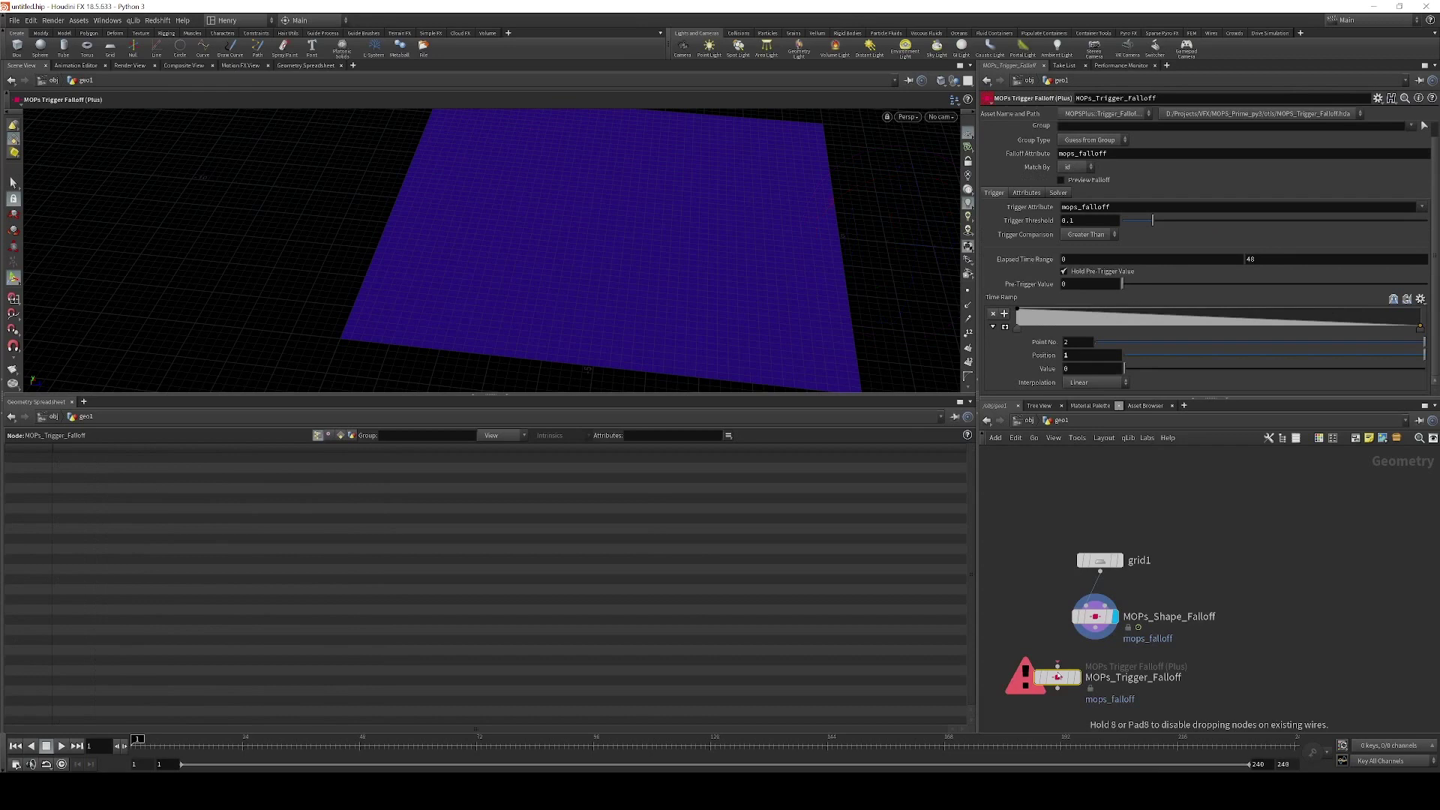
click(1058, 678)
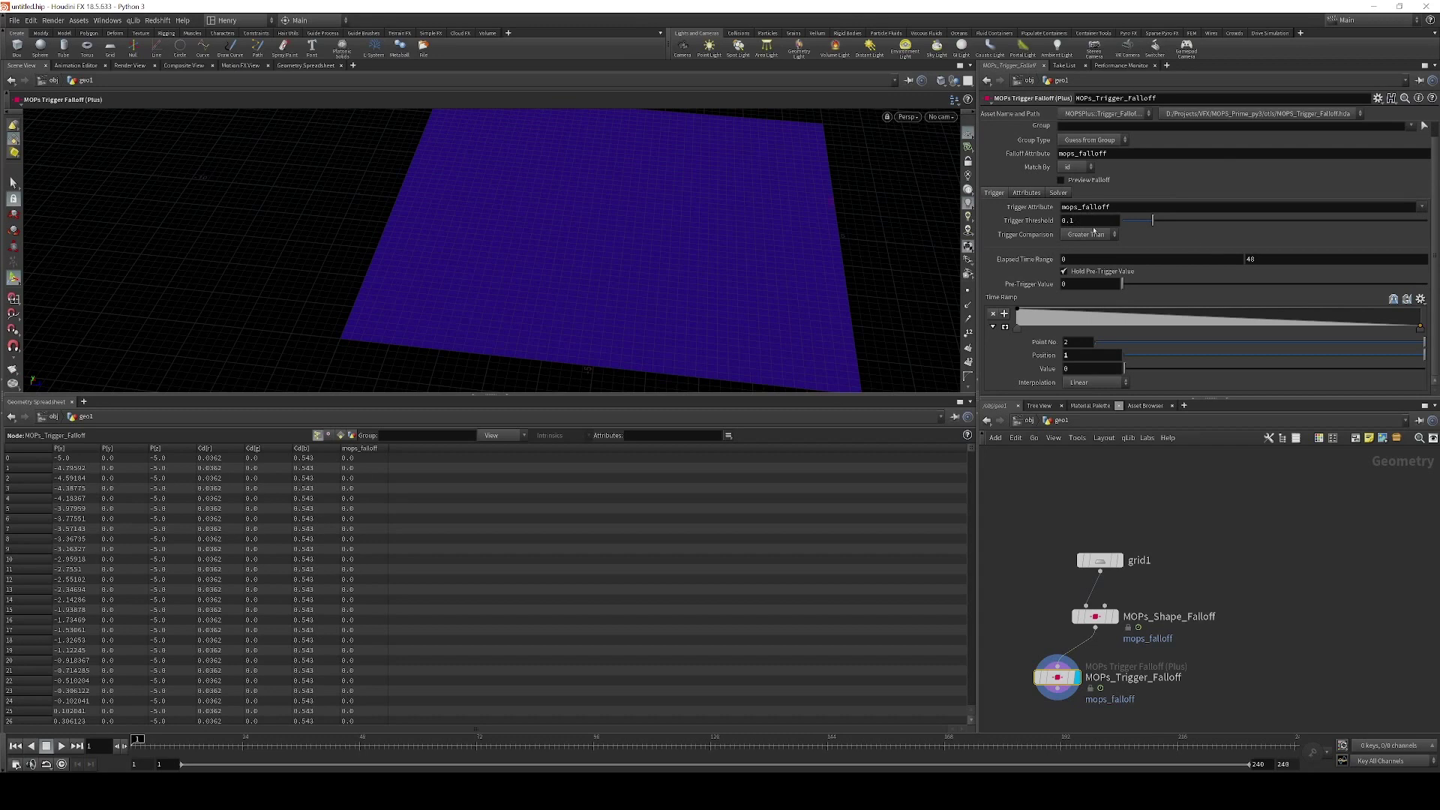
Preview the shape falloff around frame 12, then set Trigger Threshold to 0.99
click(1095, 616)
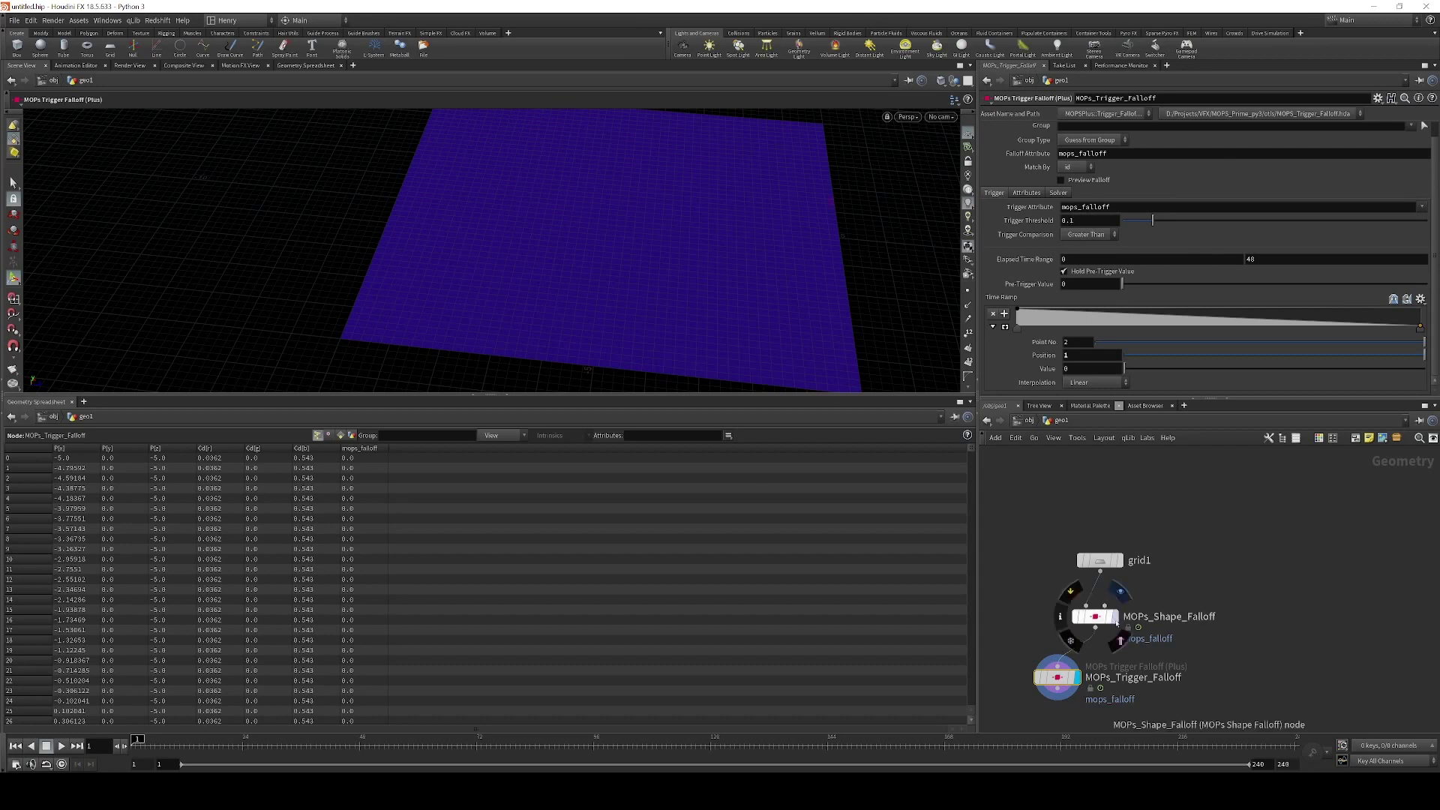
click(1116, 617)
click(183, 743)
drag(183, 747, 179, 747)
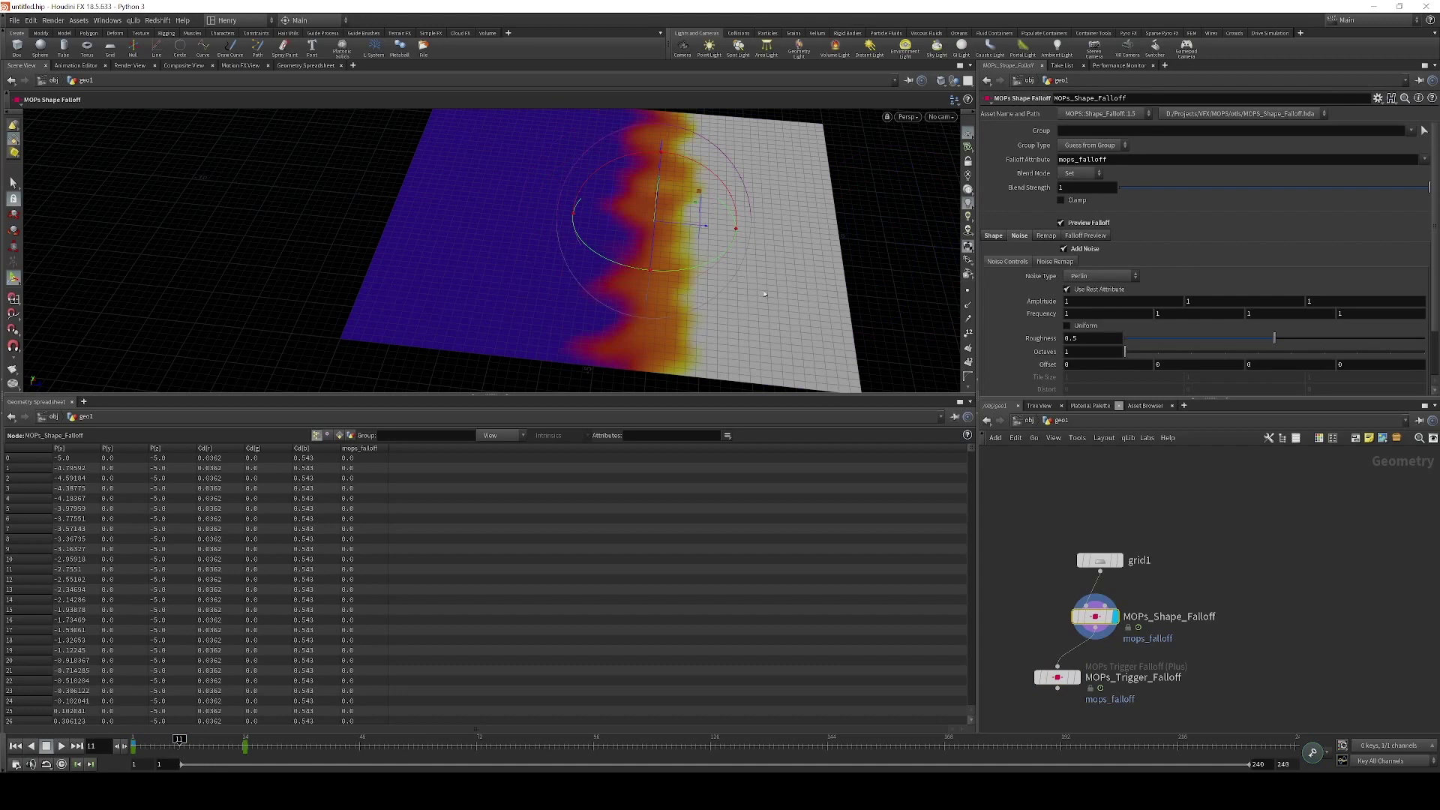
click(15, 746)
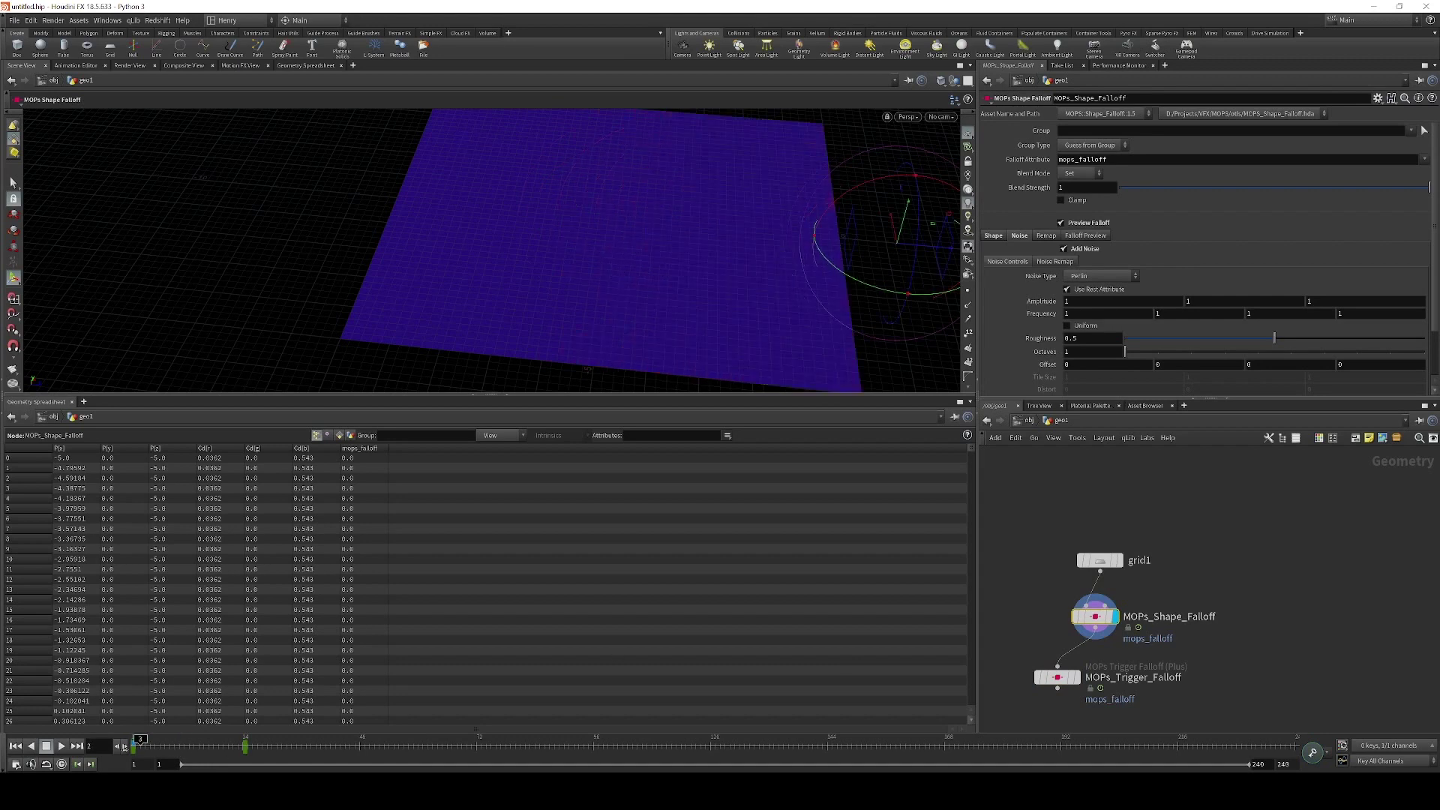
click(1057, 677)
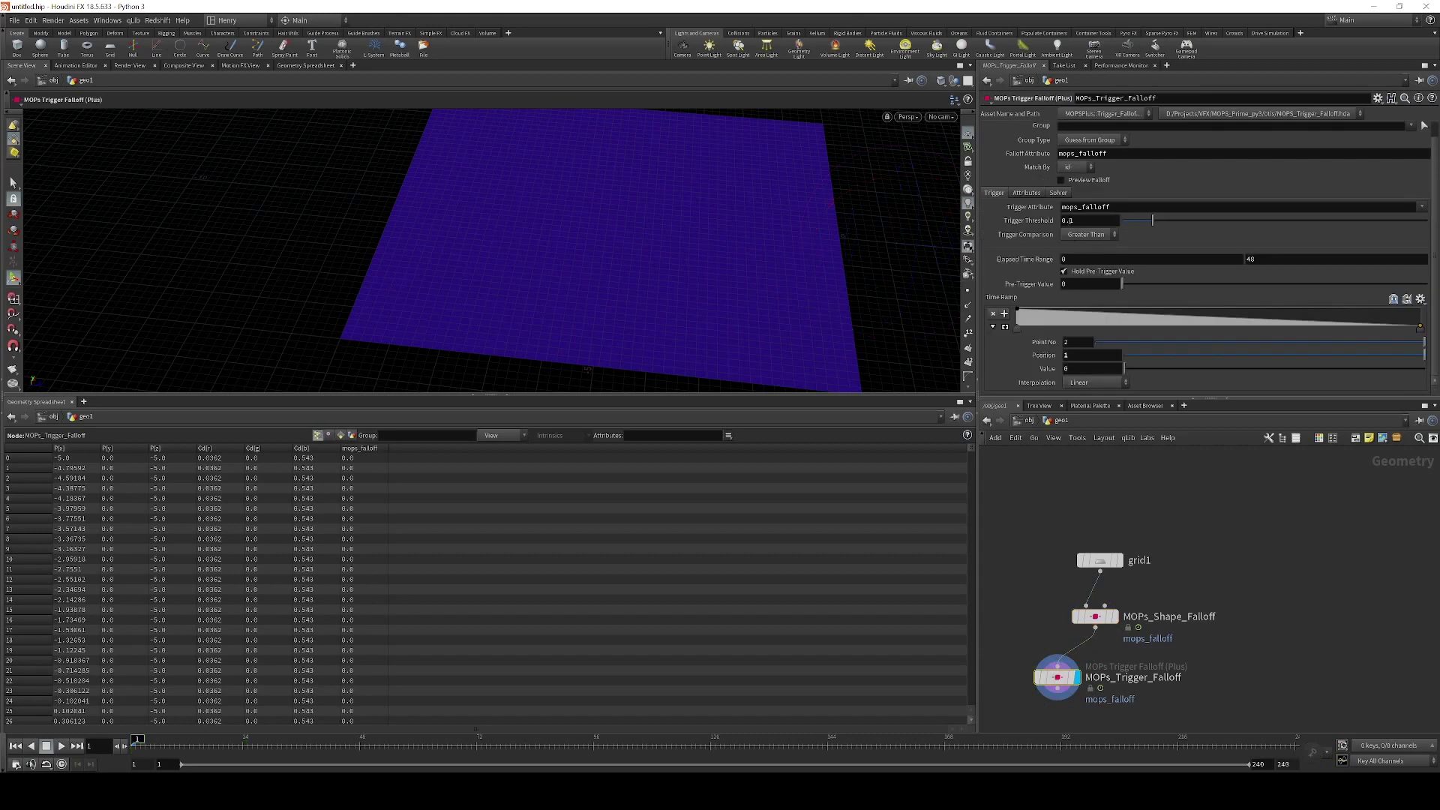
text(99)
key(Return)
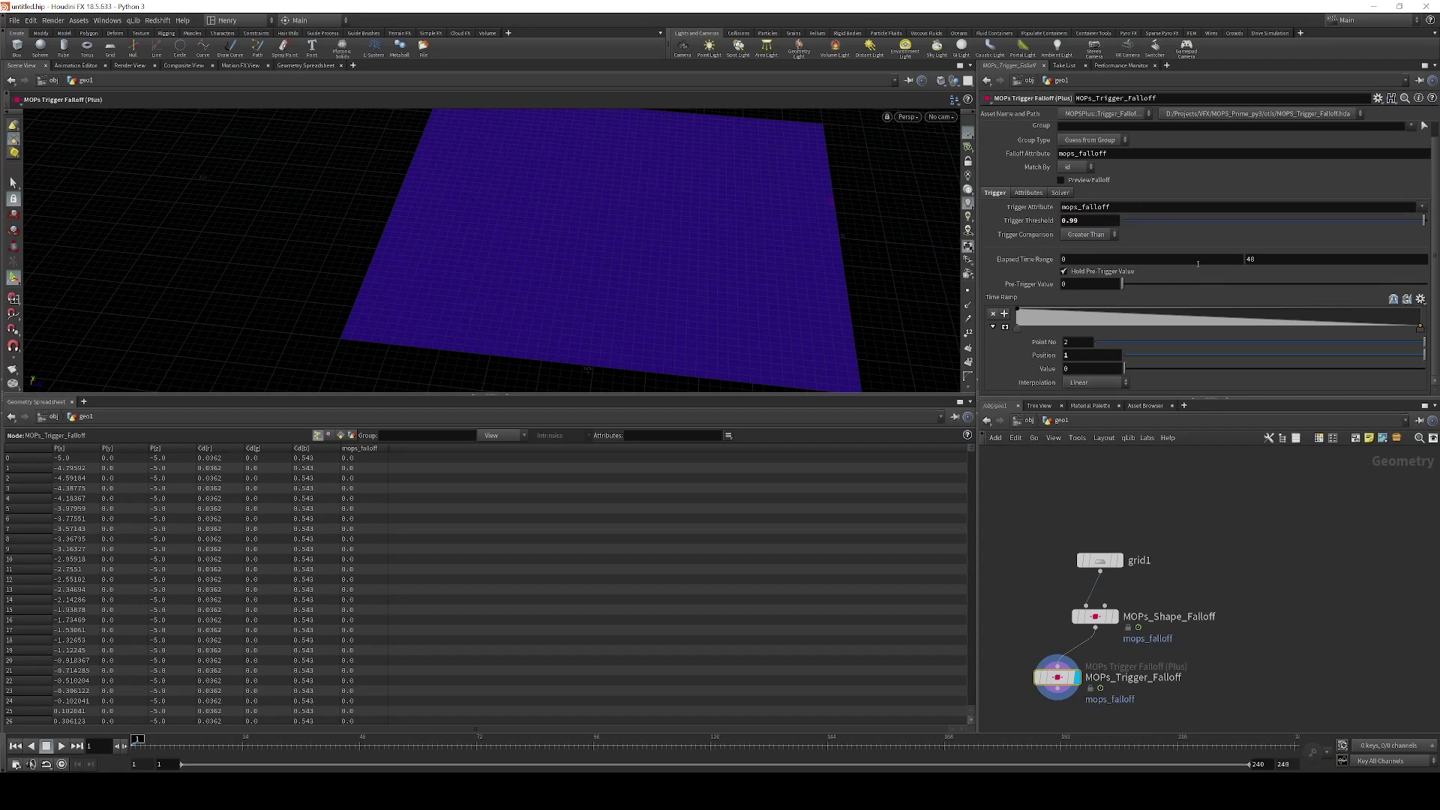
Display the trigger falloff on the grid and scrub while adjusting the Elapsed Time Range end
click(1088, 181)
drag(139, 739, 189, 739)
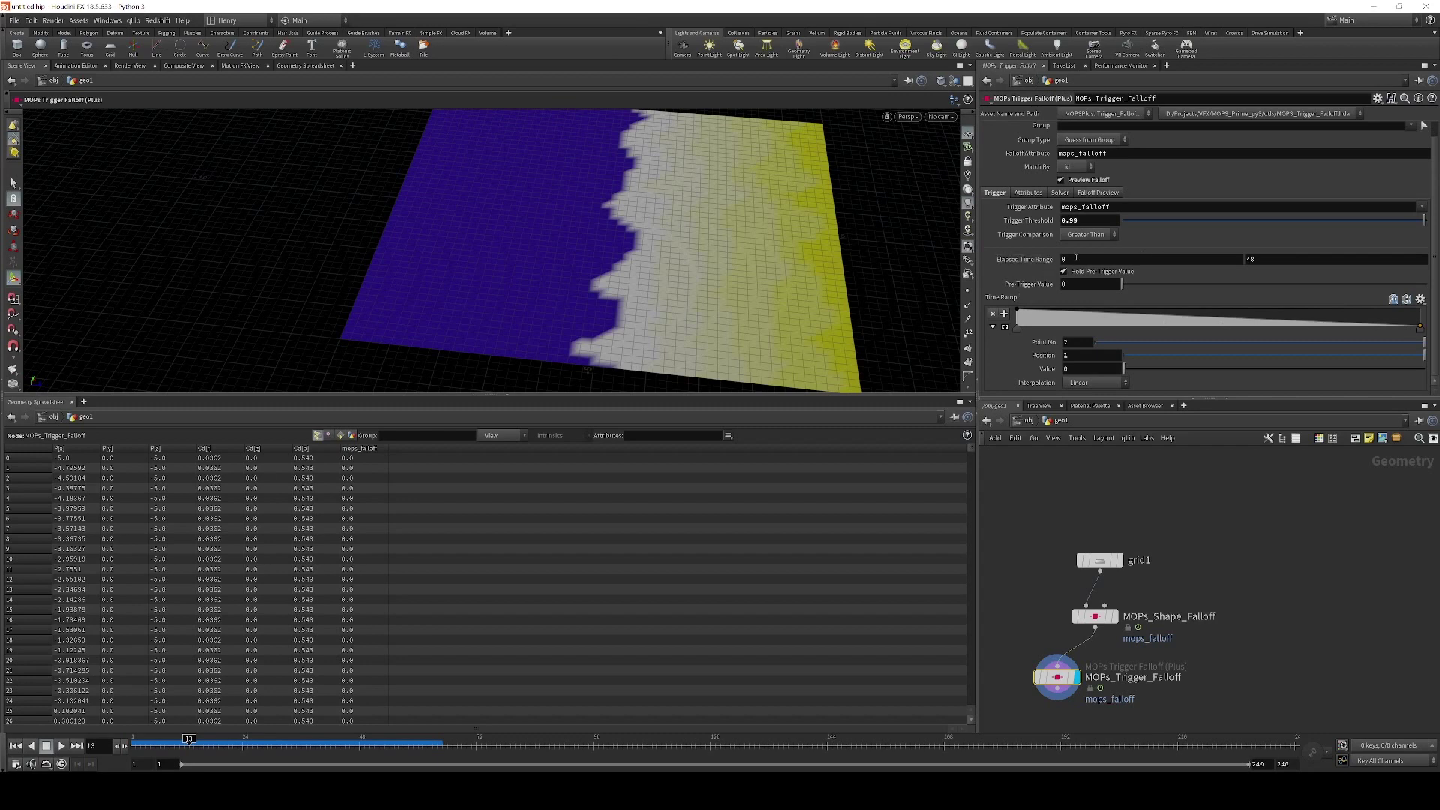
click(1243, 262)
click(1279, 260)
key(Return)
drag(332, 760, 477, 771)
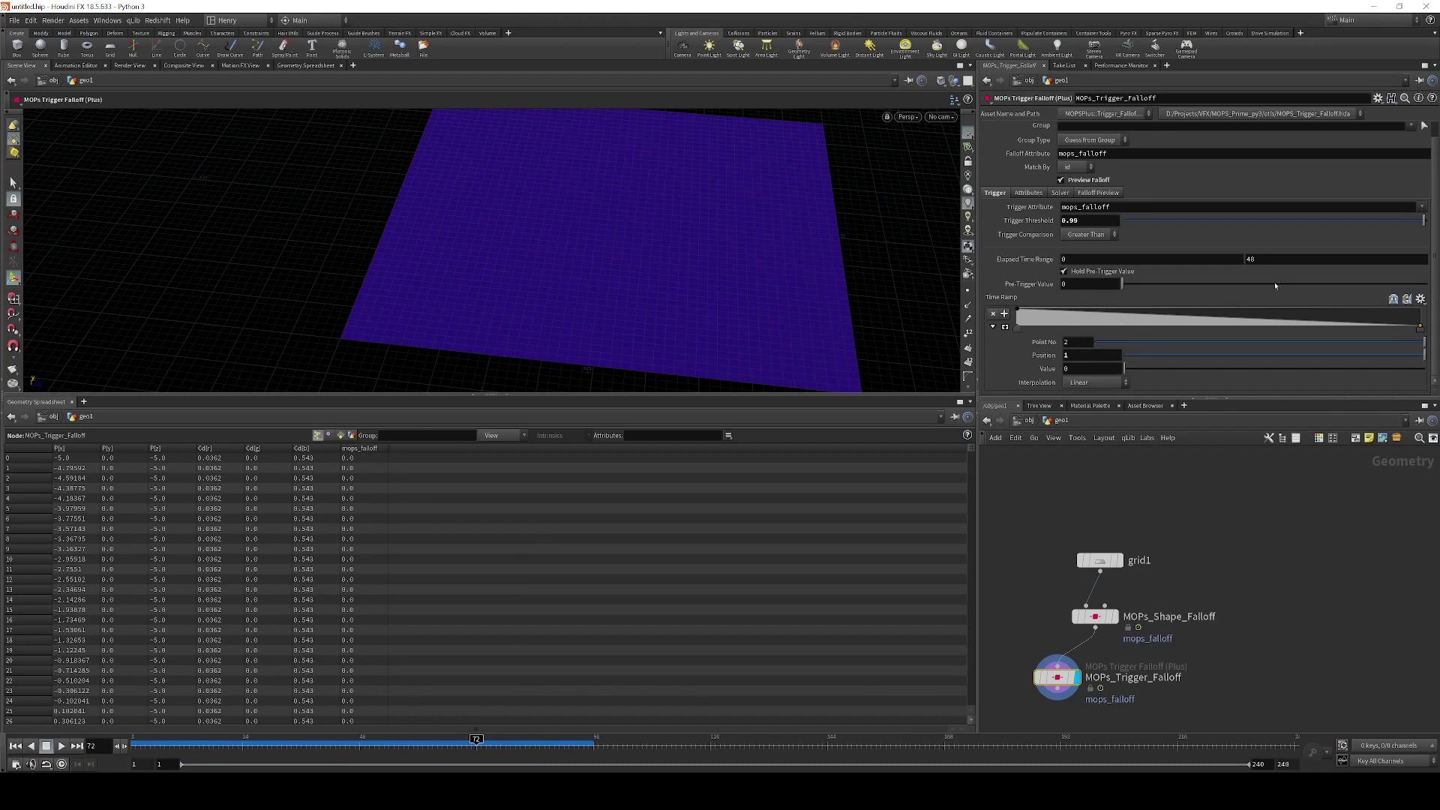
drag(394, 747, 223, 746)
Set the Elapsed Time Range end to 24 and preview the faster sweep
double_click(1280, 257)
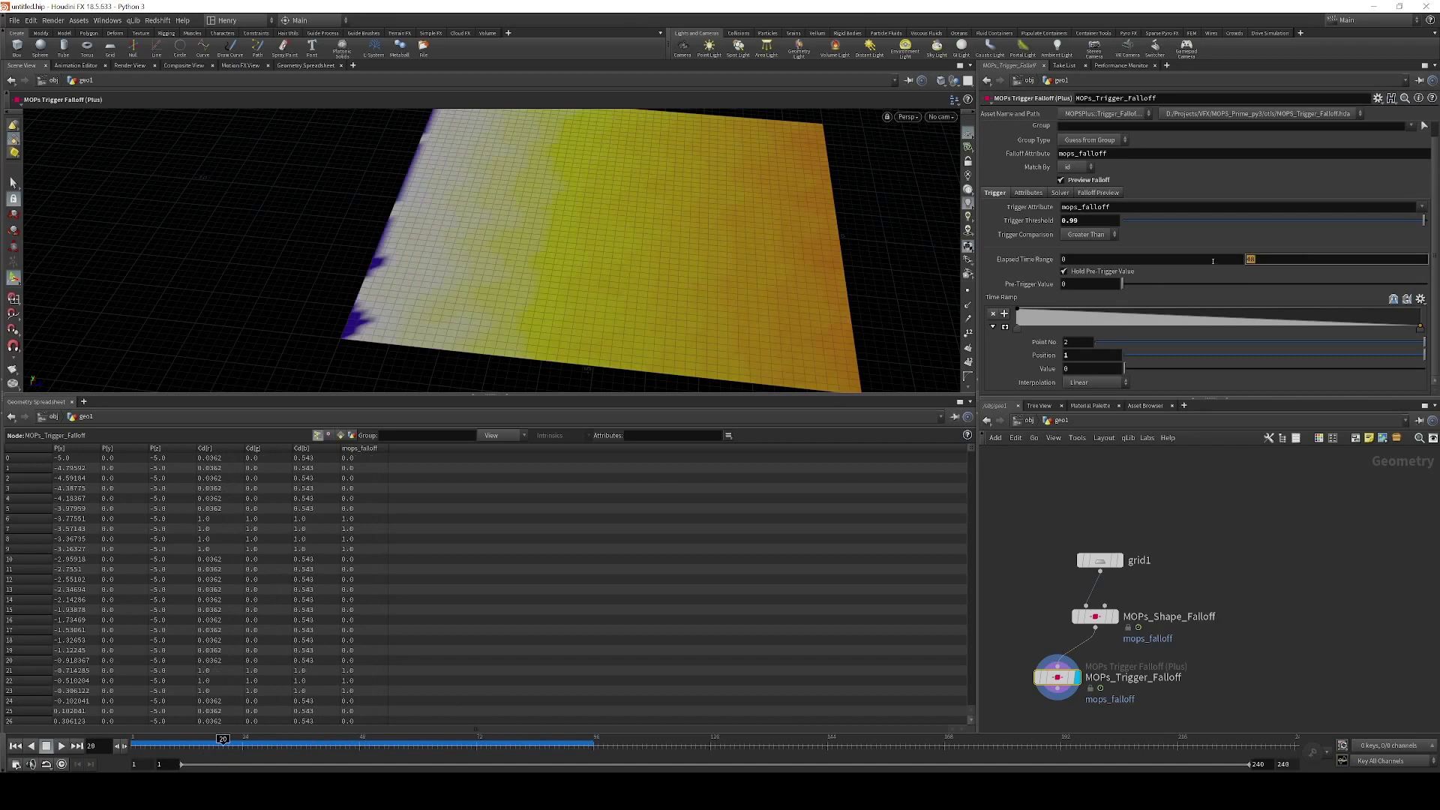
text(24)
key(Return)
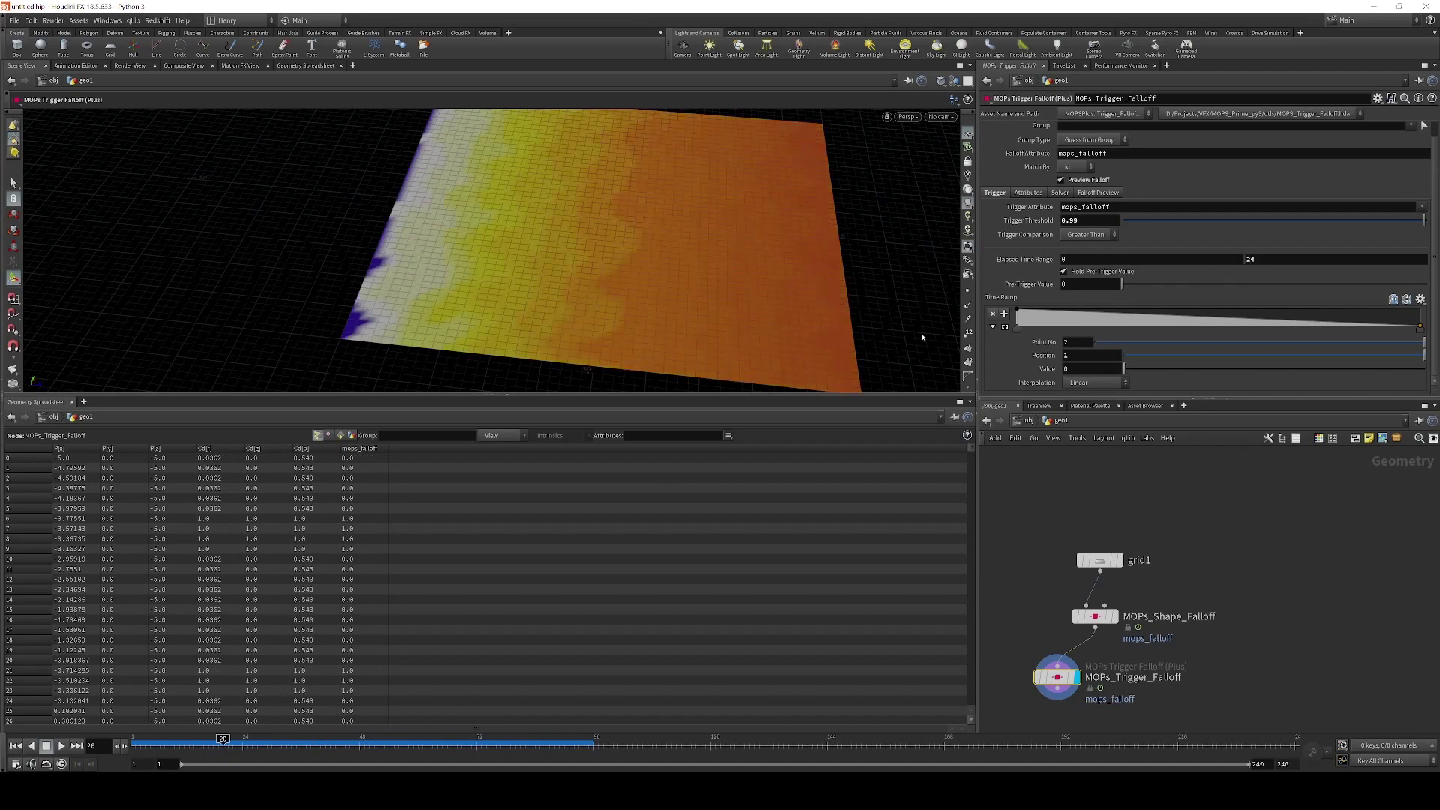
mouse_move(223, 747)
mouse_down()
mouse_move(174, 746)
mouse_move(320, 746)
mouse_move(203, 747)
mouse_move(237, 746)
mouse_up()
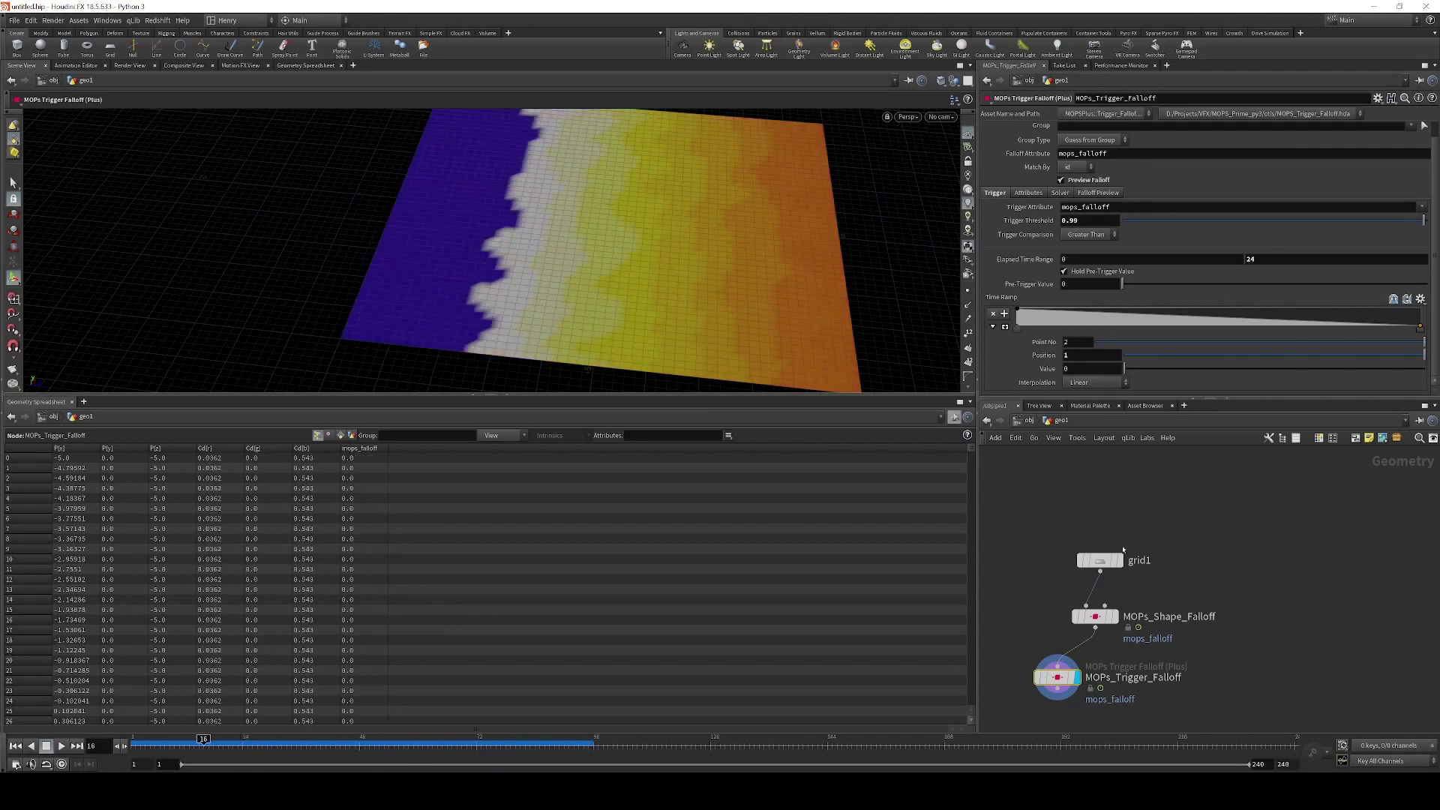
Create a Box node with Add Vertex Normals enabled
key(h)
key(Tab)
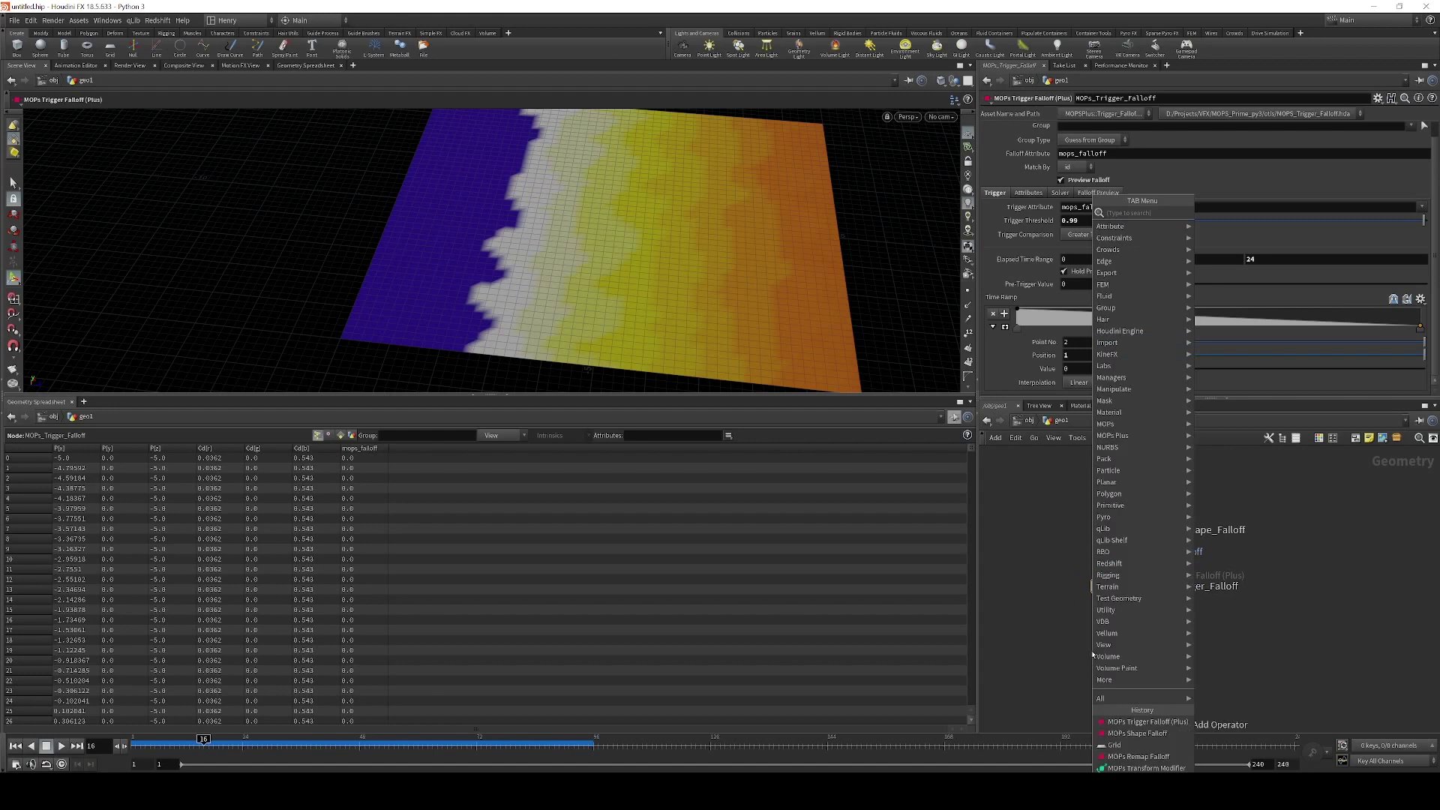
text(box)
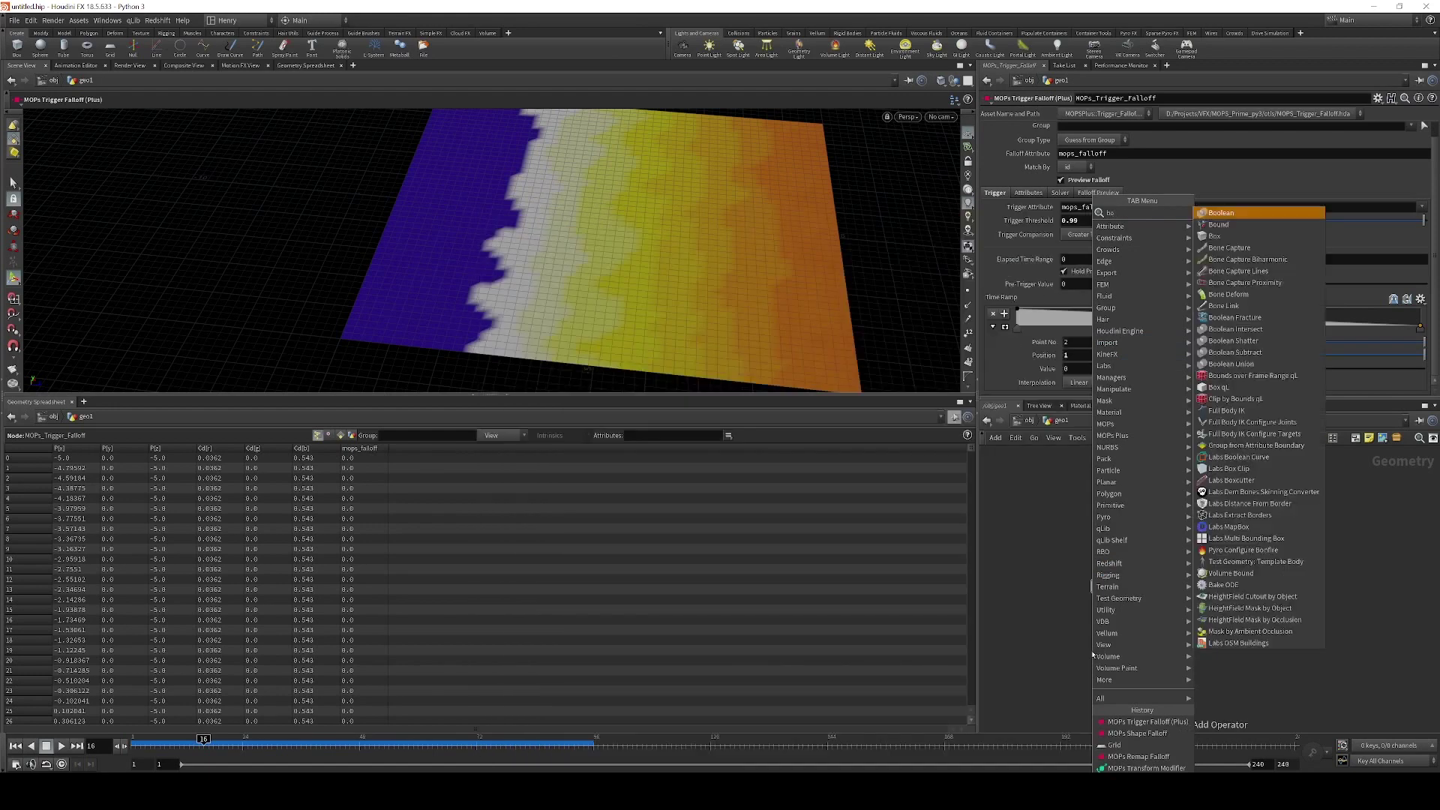
key(Return)
click(1061, 282)
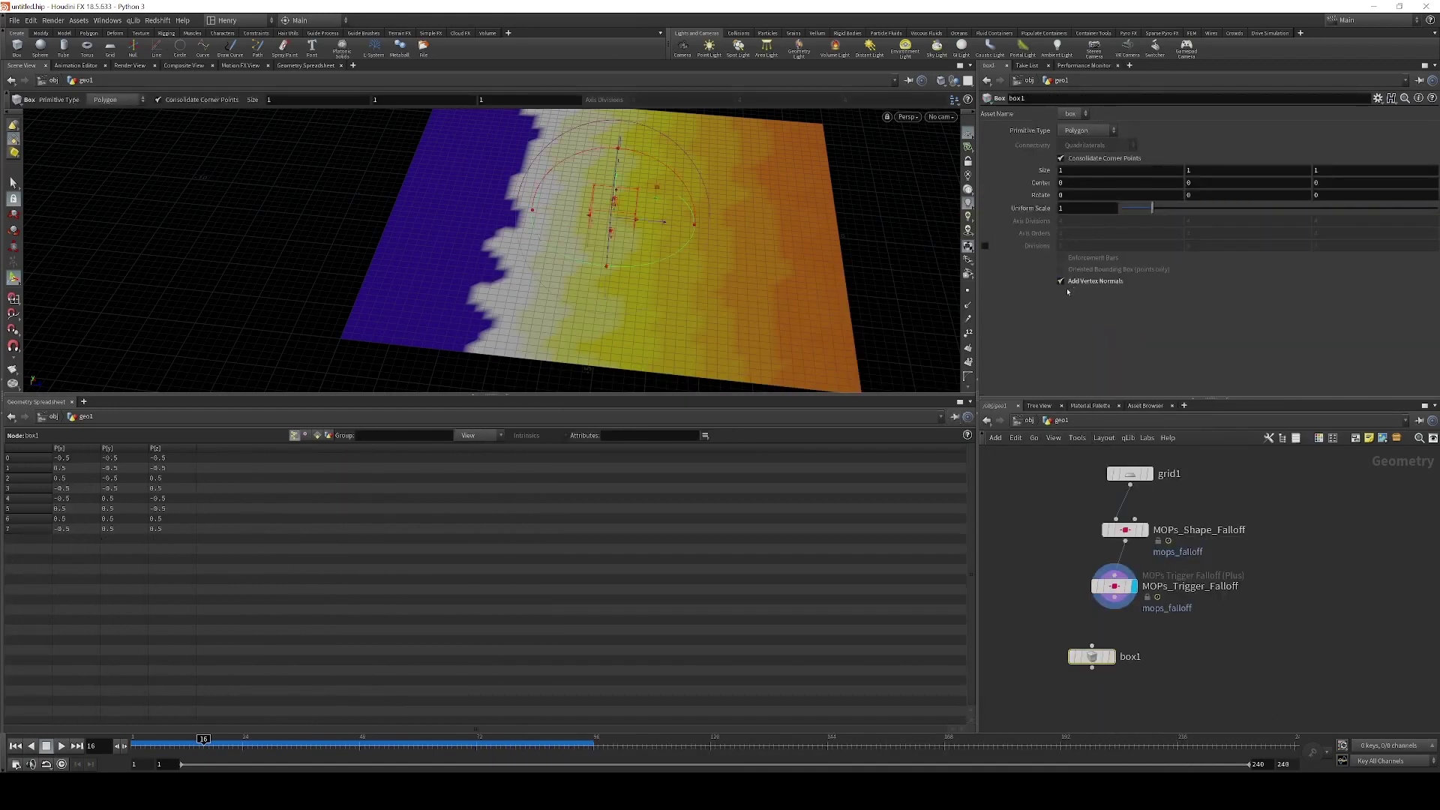
drag(1092, 650, 1061, 638)
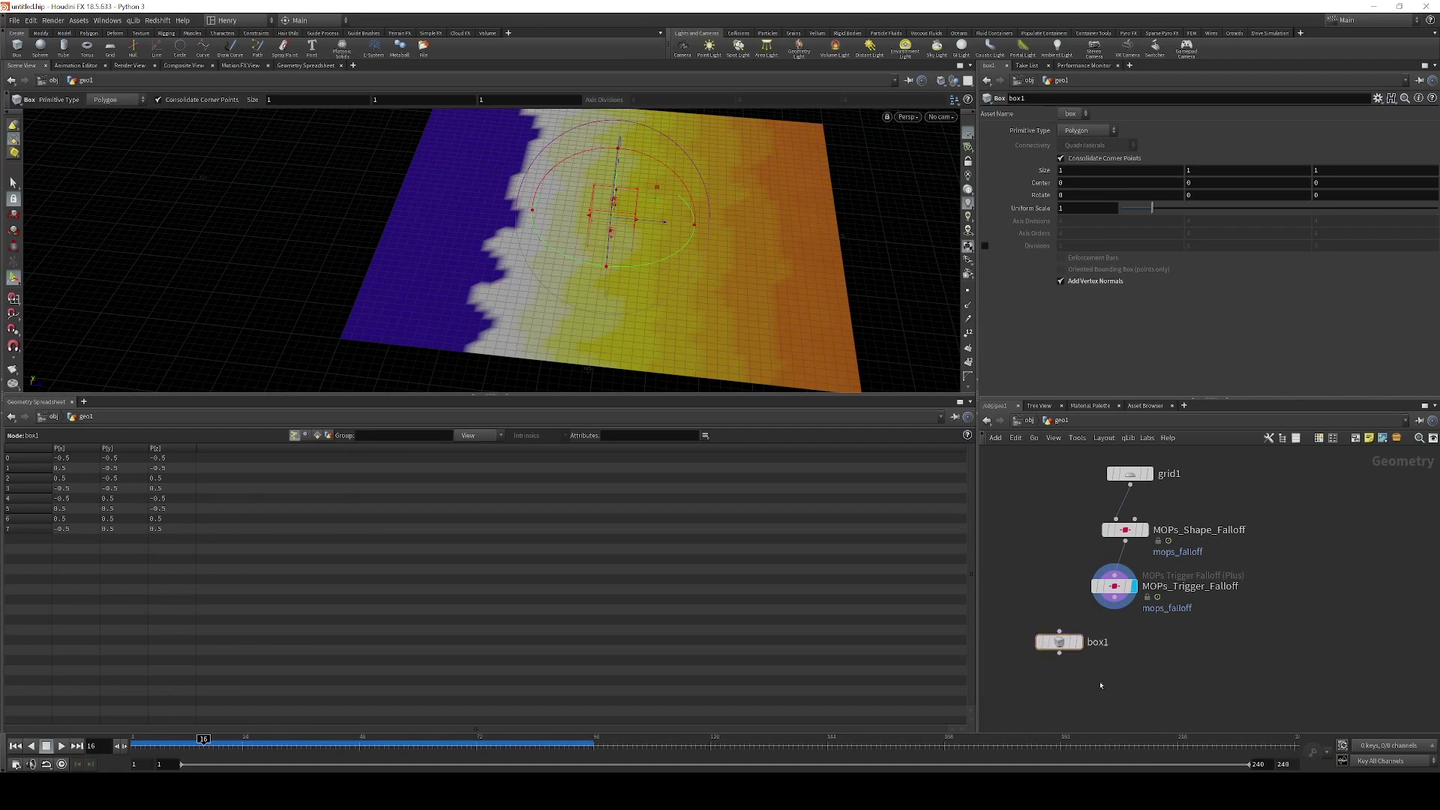
Copy box1 onto MOPs_Trigger_Falloff's points with Pack and Instance, and display the result
key(Tab)
text(copy to p)
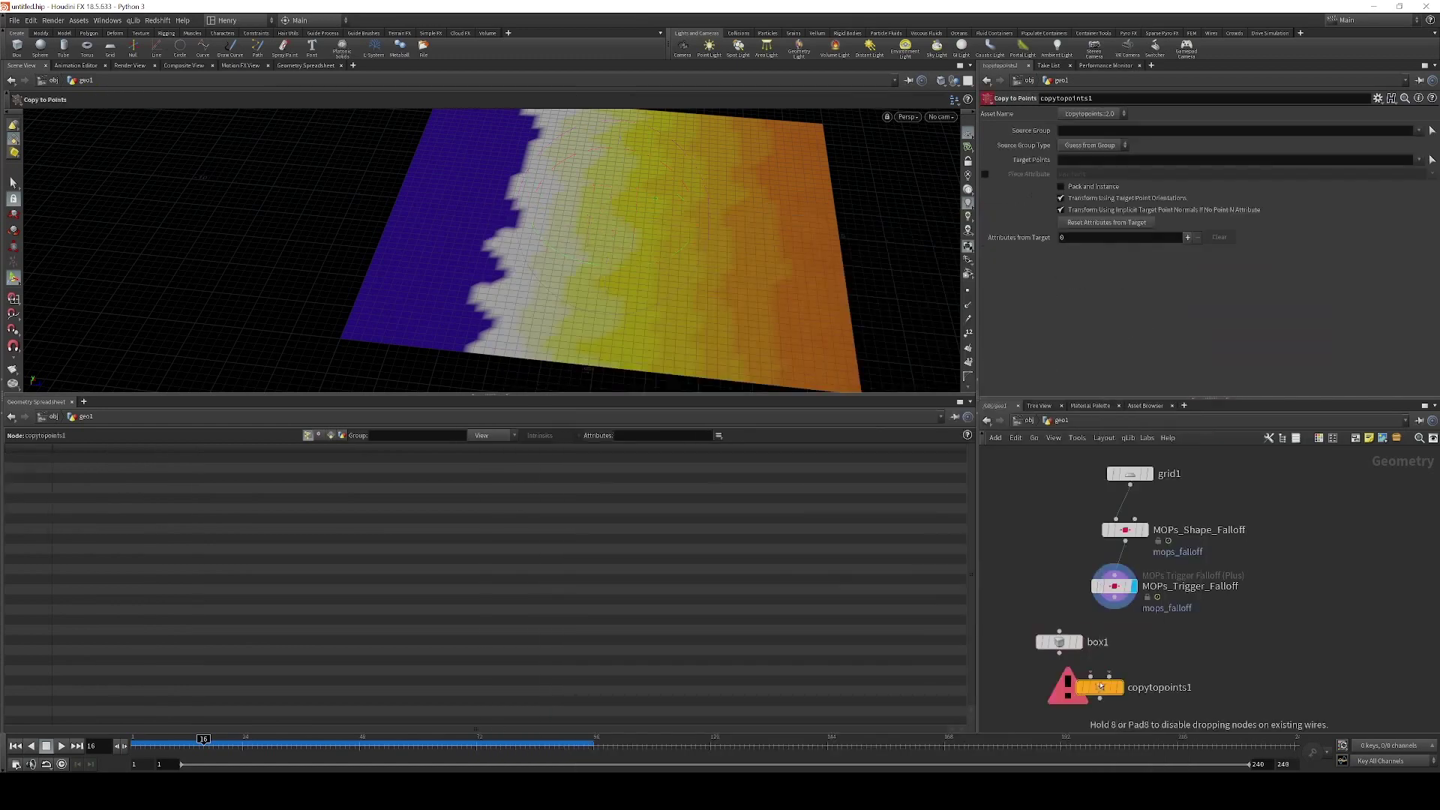
key(Return)
click(1098, 684)
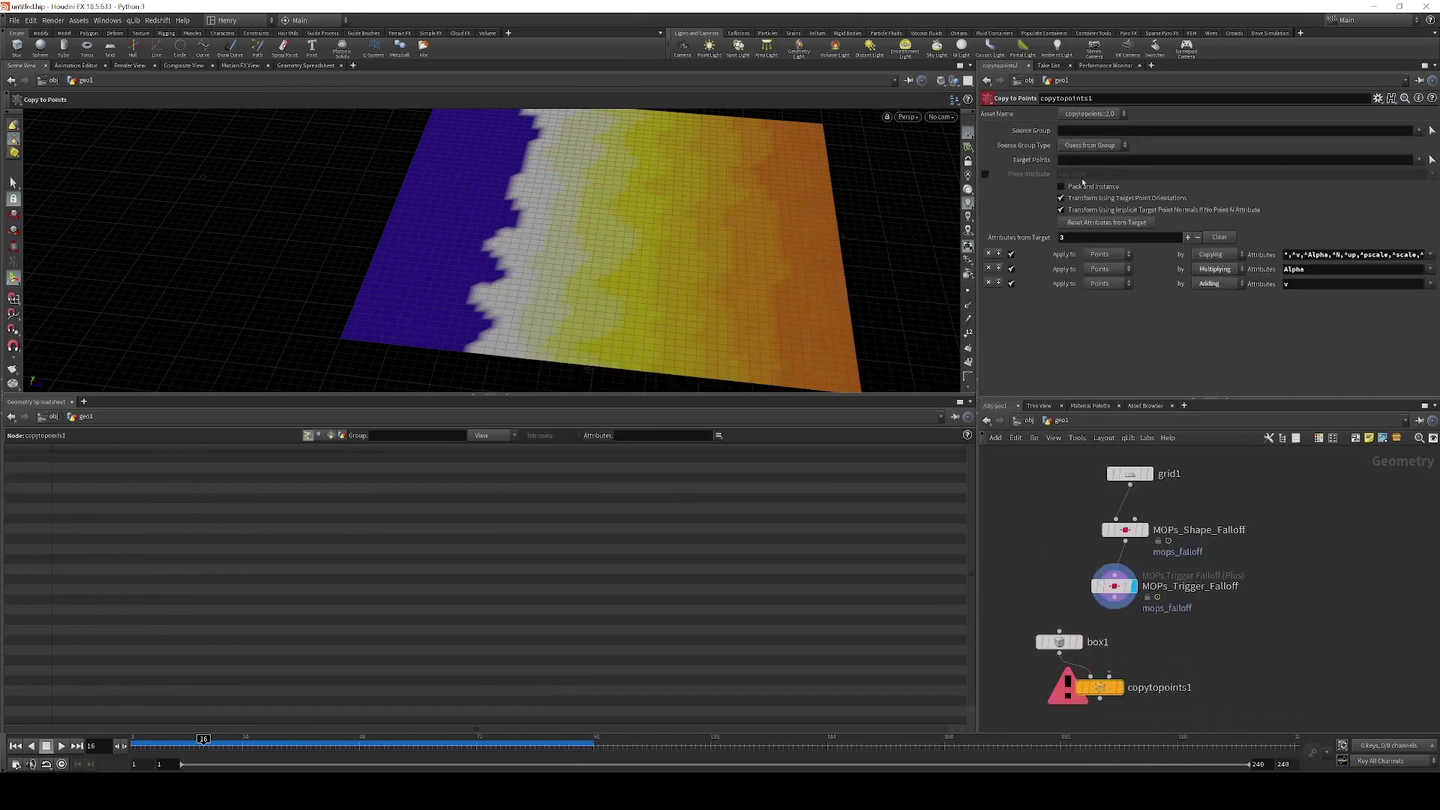
click(1062, 186)
drag(1115, 614, 1112, 679)
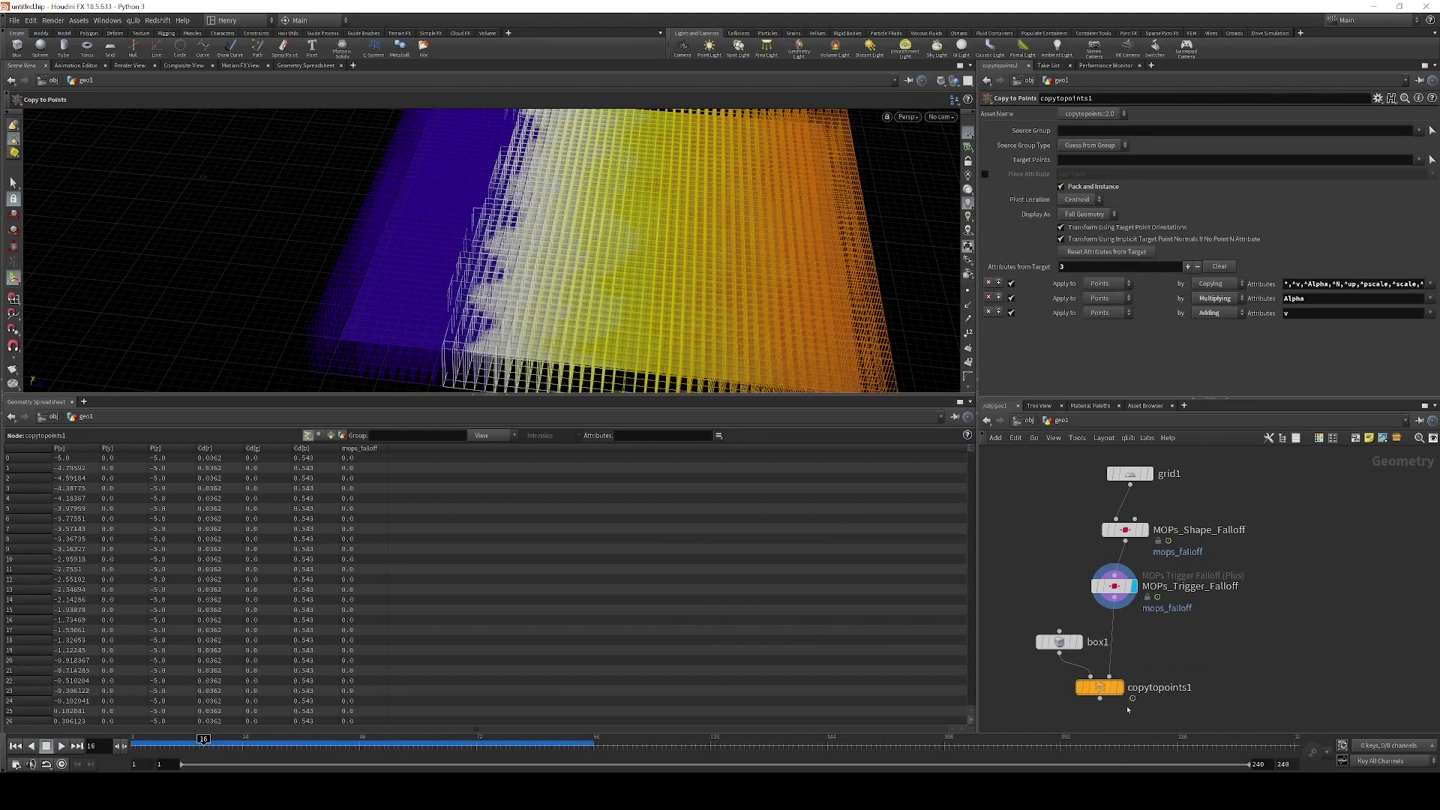
click(1118, 688)
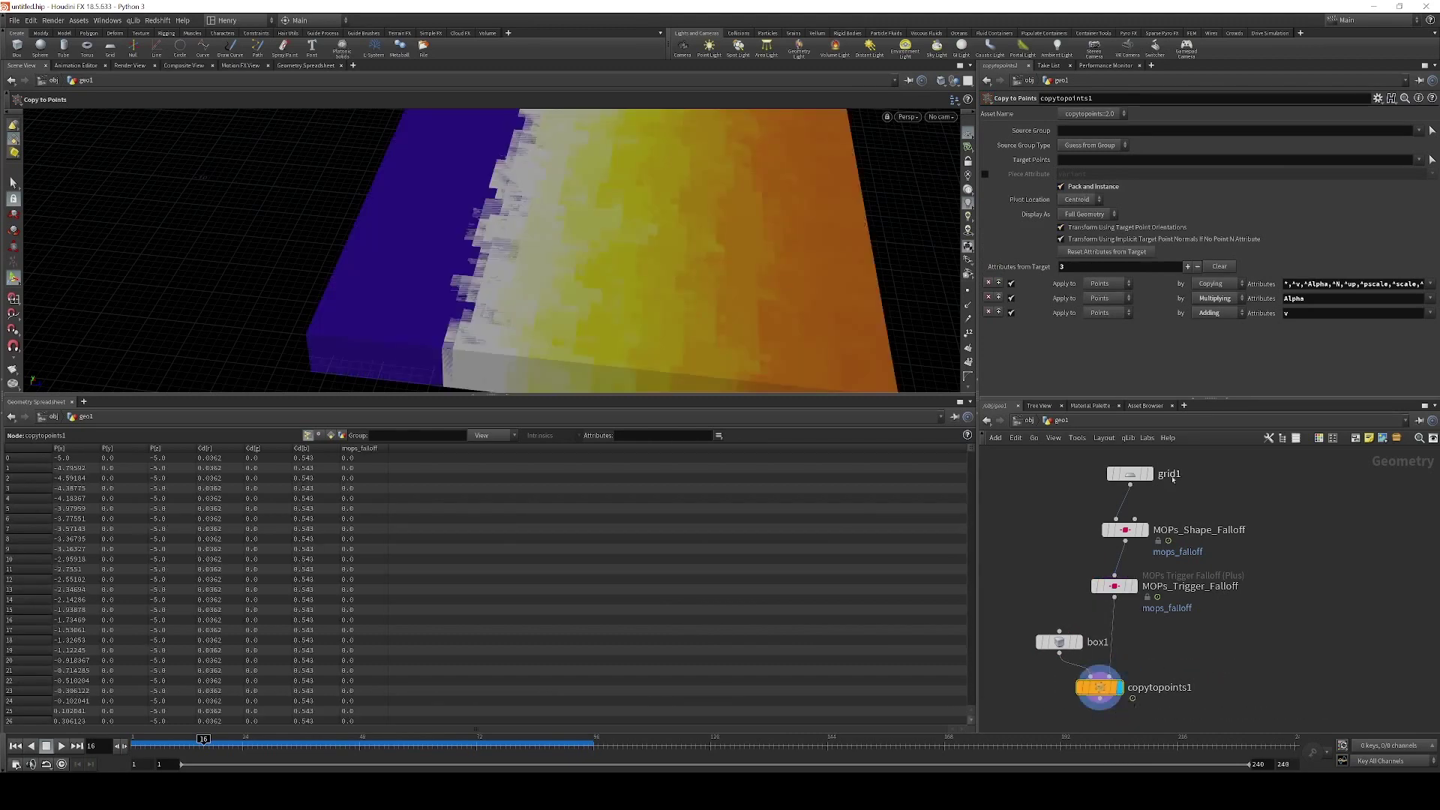
key(Tab)
text(p)
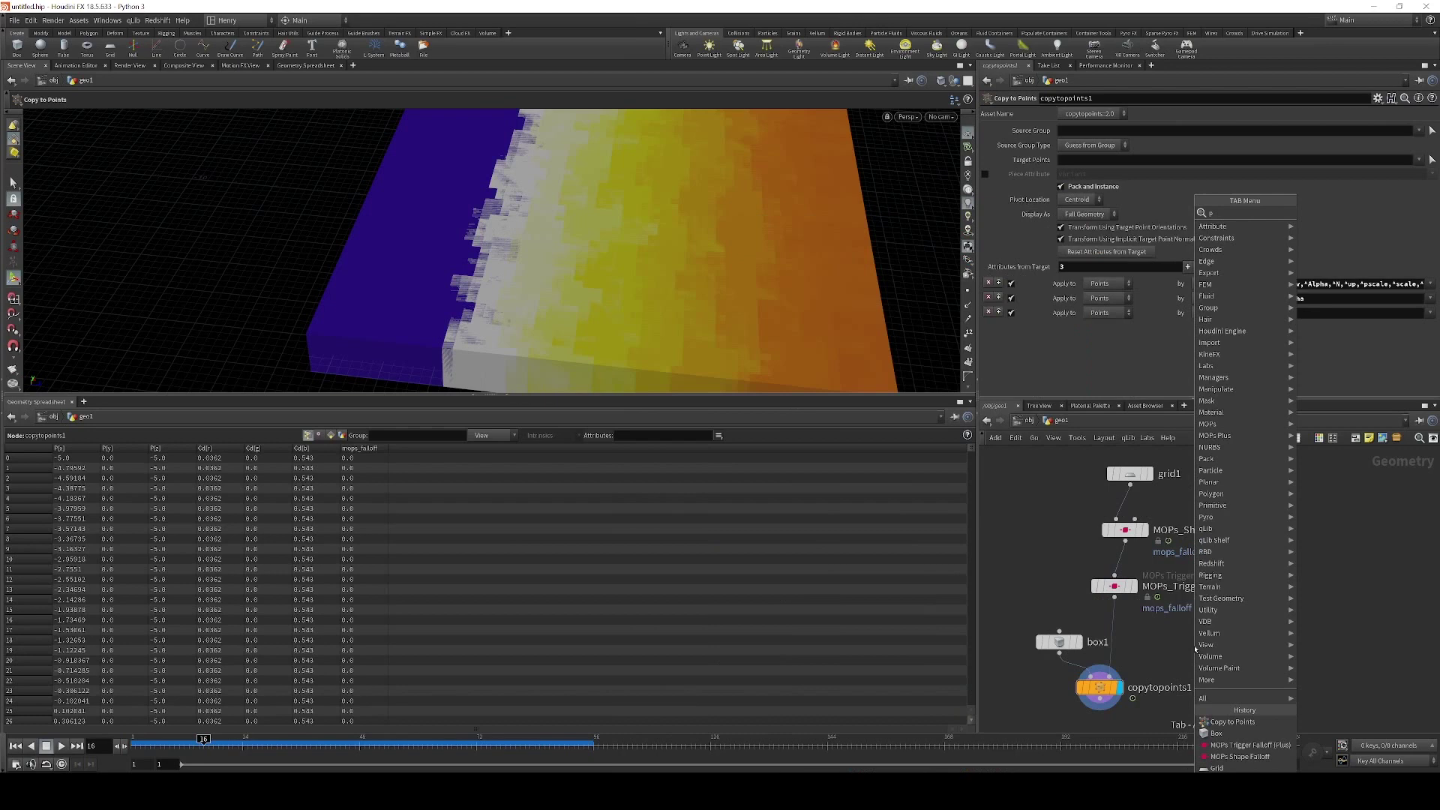
text(oint wr)
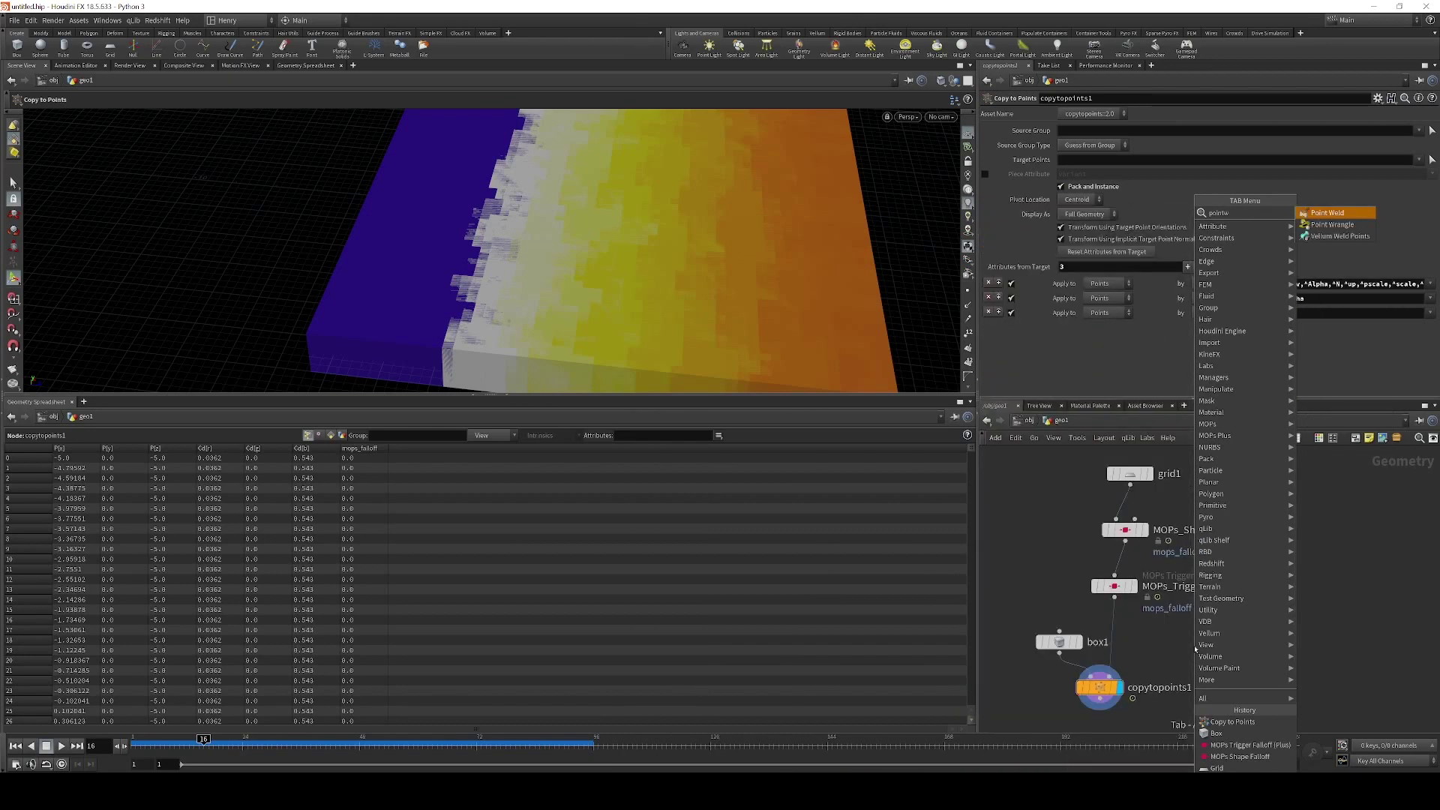
key(Return)
click(1115, 633)
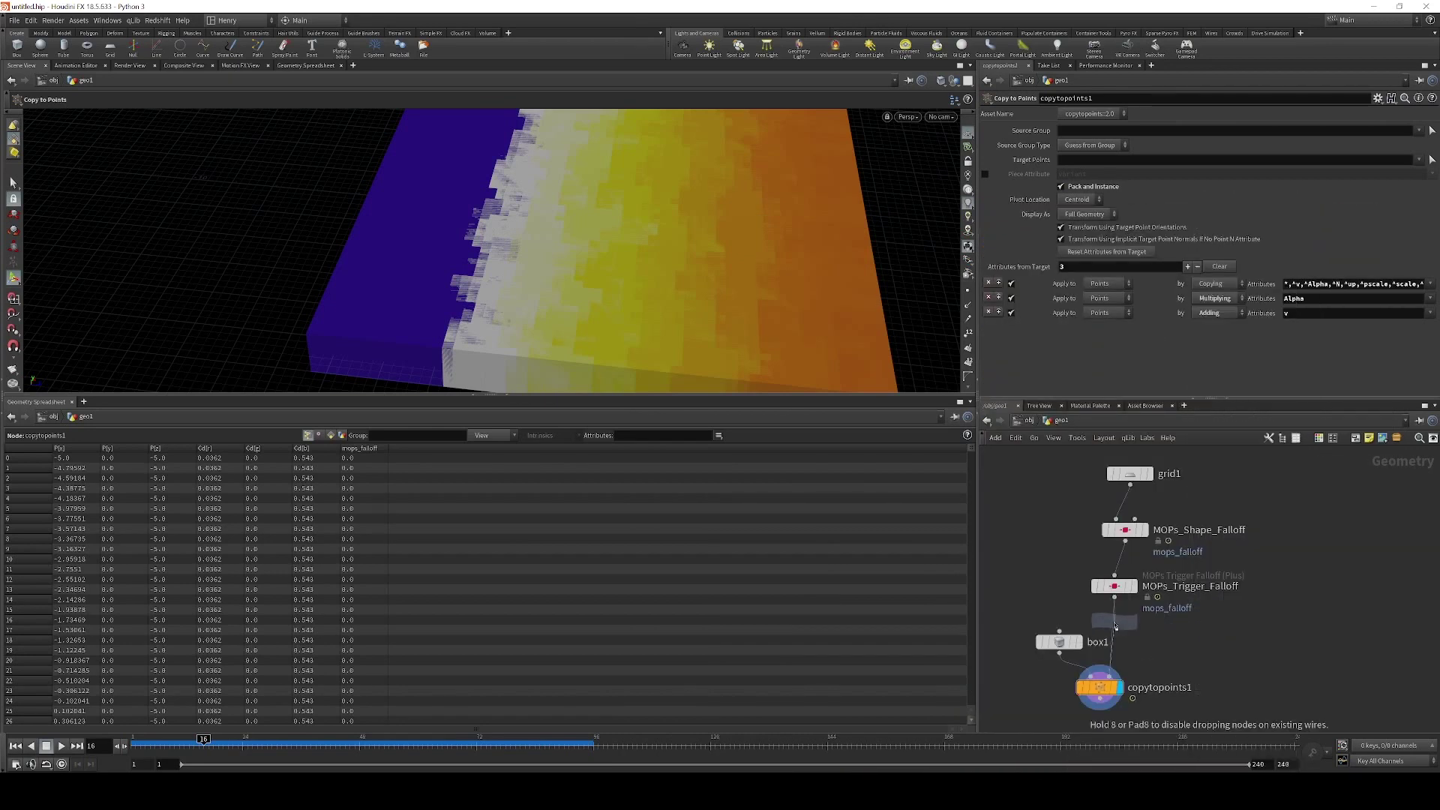
click(1075, 237)
text(@p)
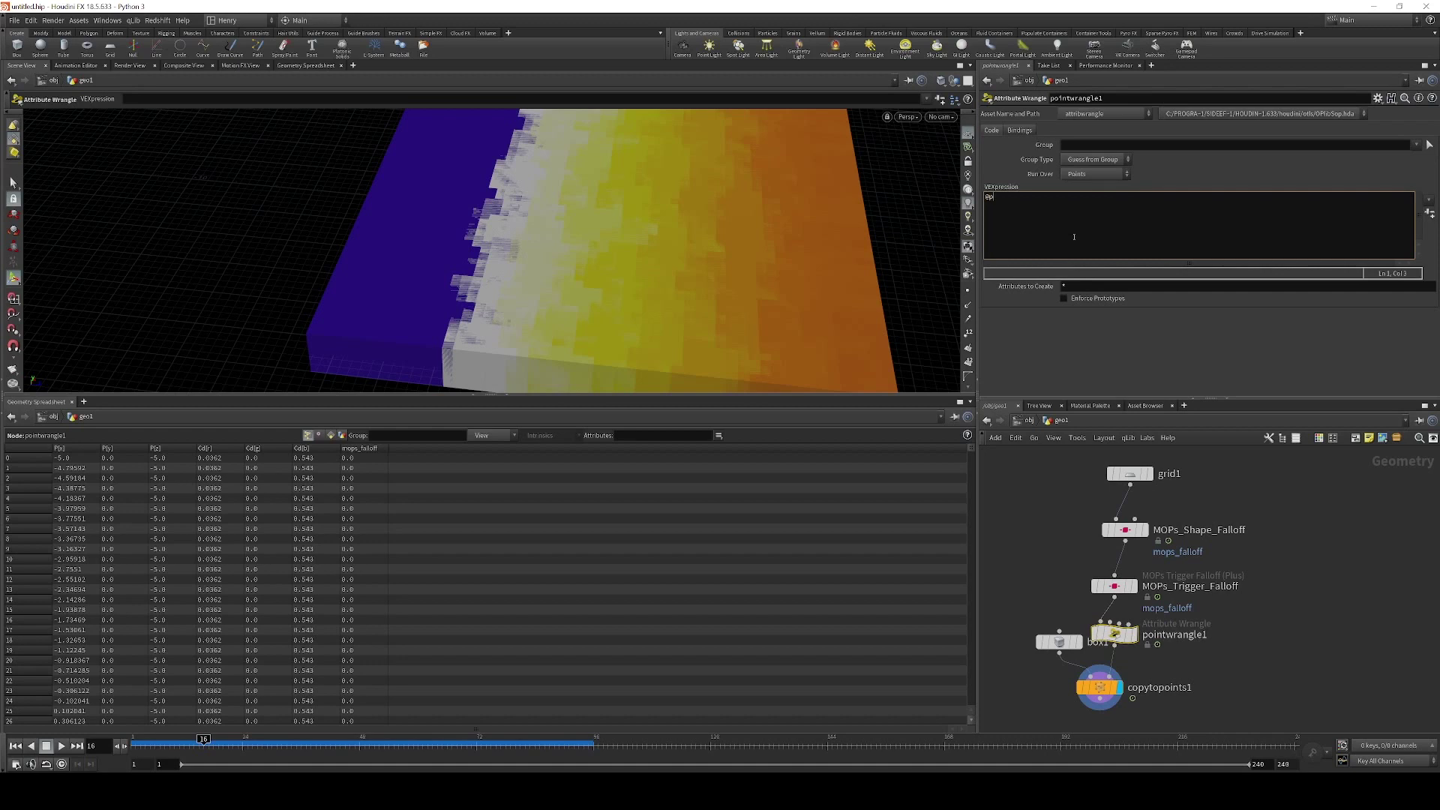
text(scale = 0.2;)
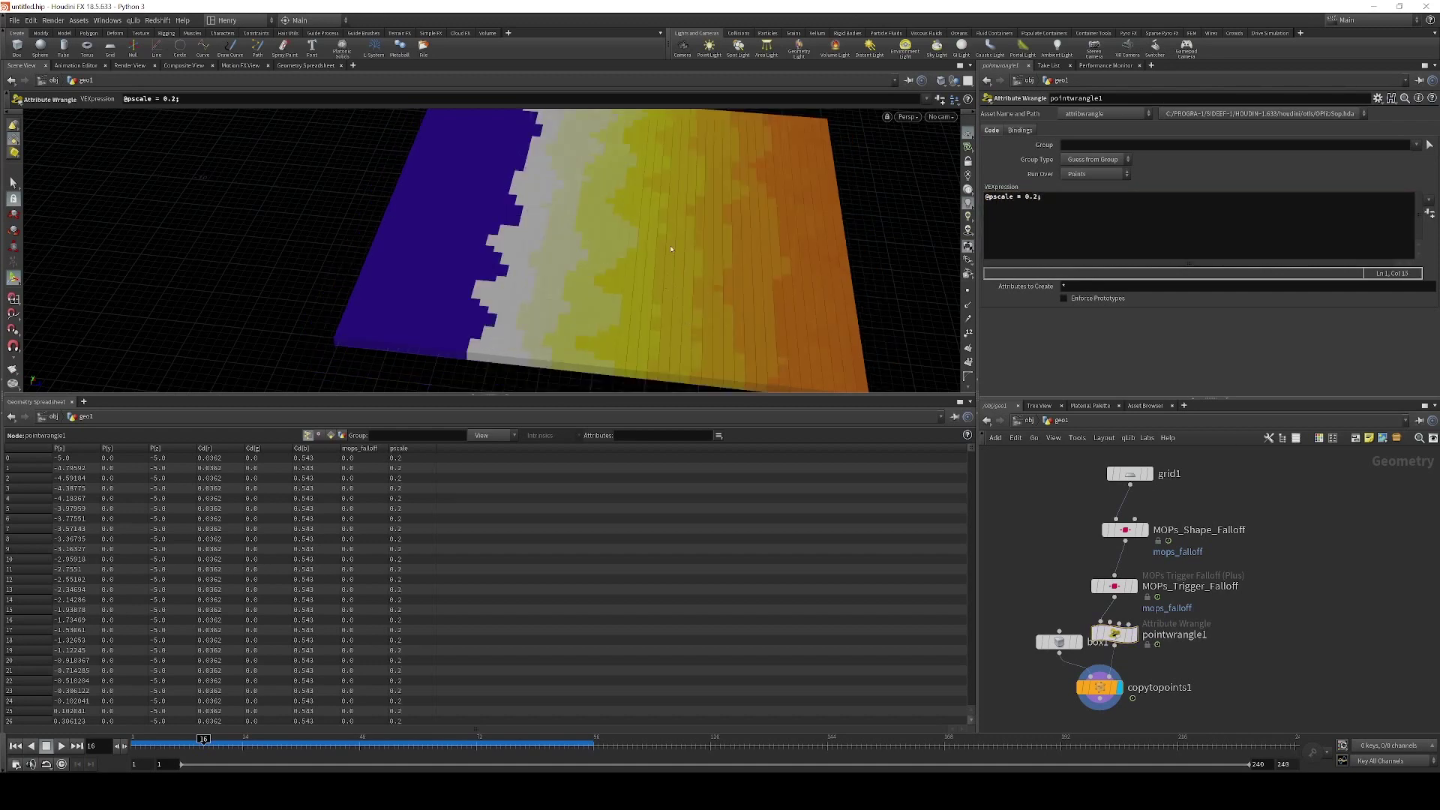
drag(718, 291, 645, 323)
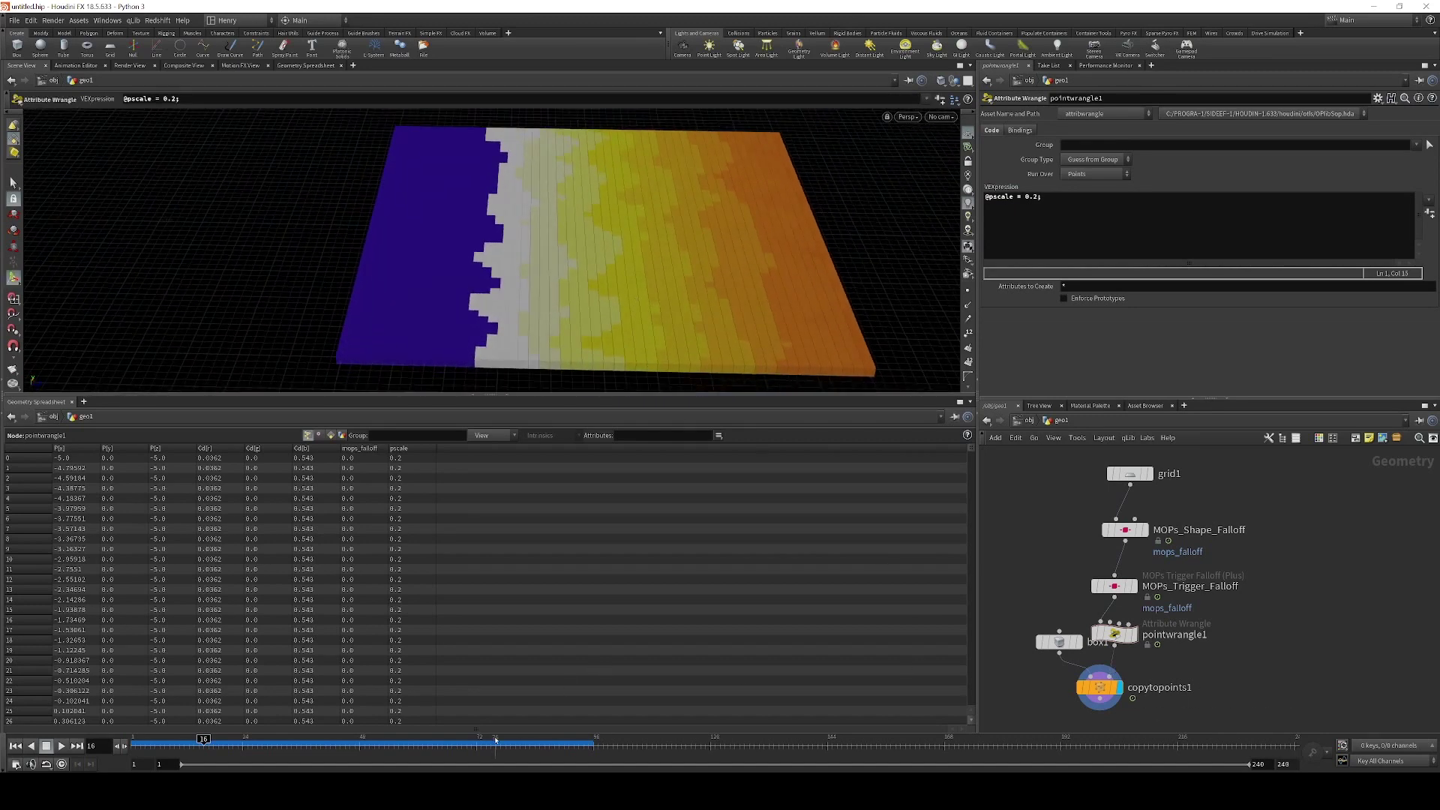
middle_drag(1318, 687, 1320, 625)
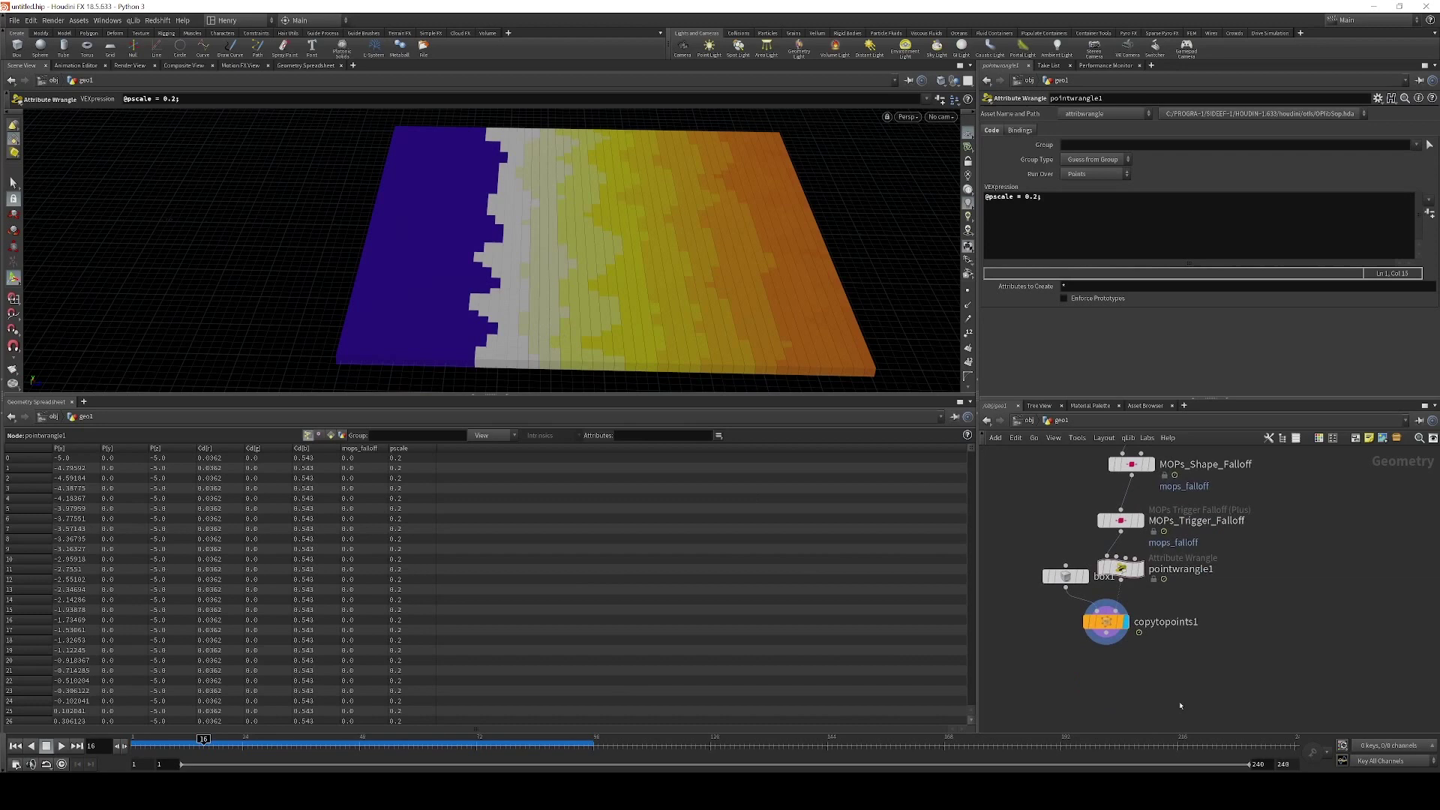
Add a MOPs Transform Modifier below copytopoints1 with uniform scale 0, and tidy the network
key(Tab)
text(mopst)
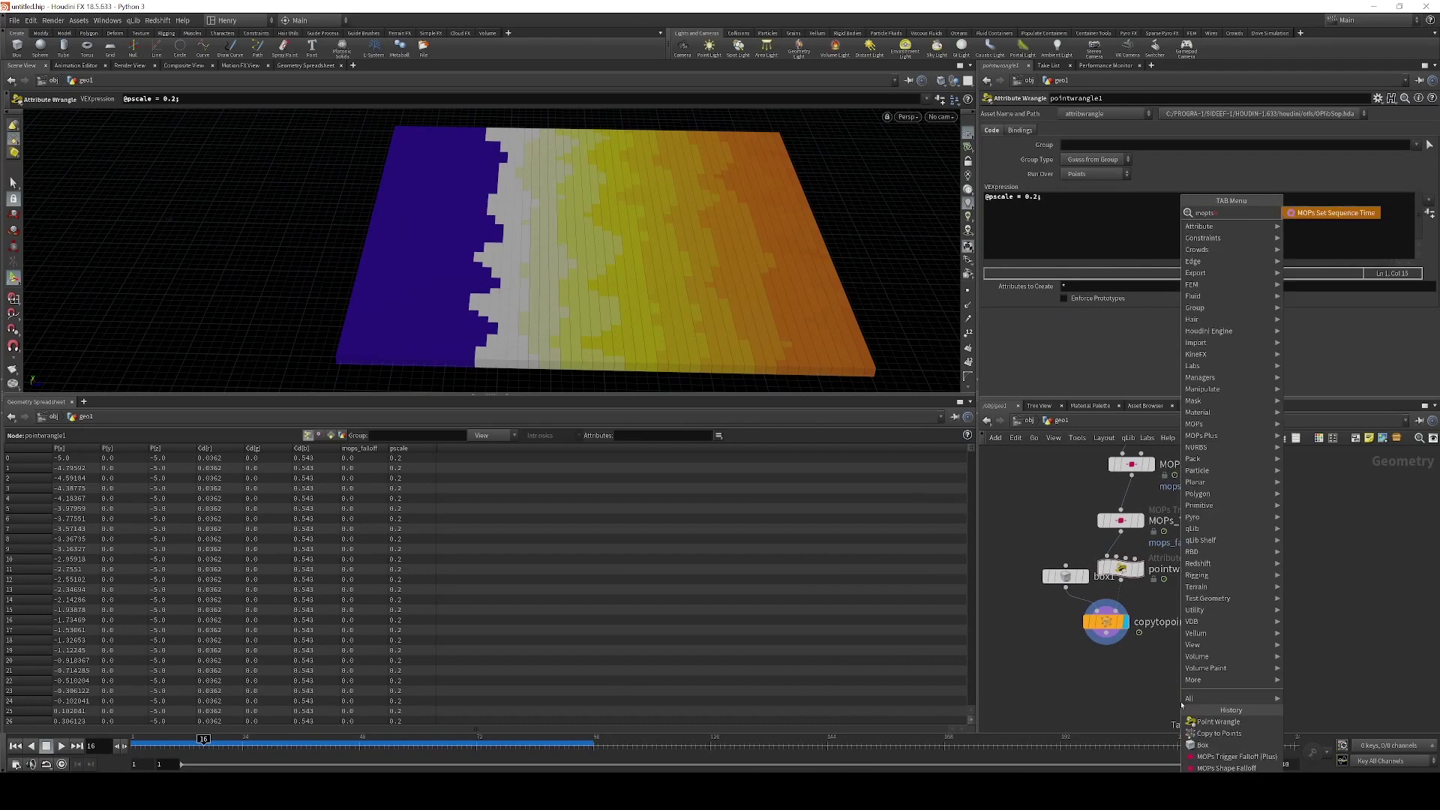
key(BackSpace)
text(p)
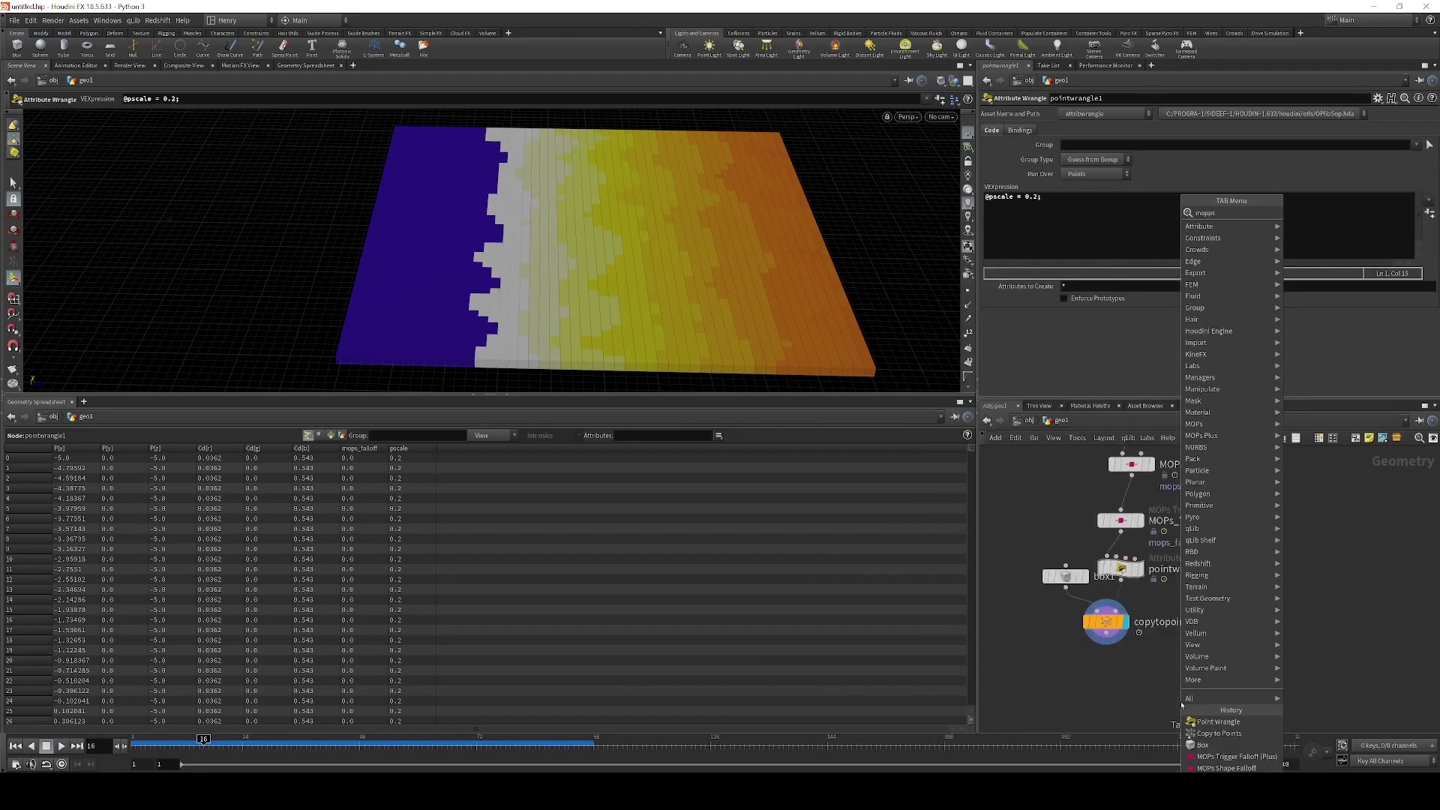
key(Return)
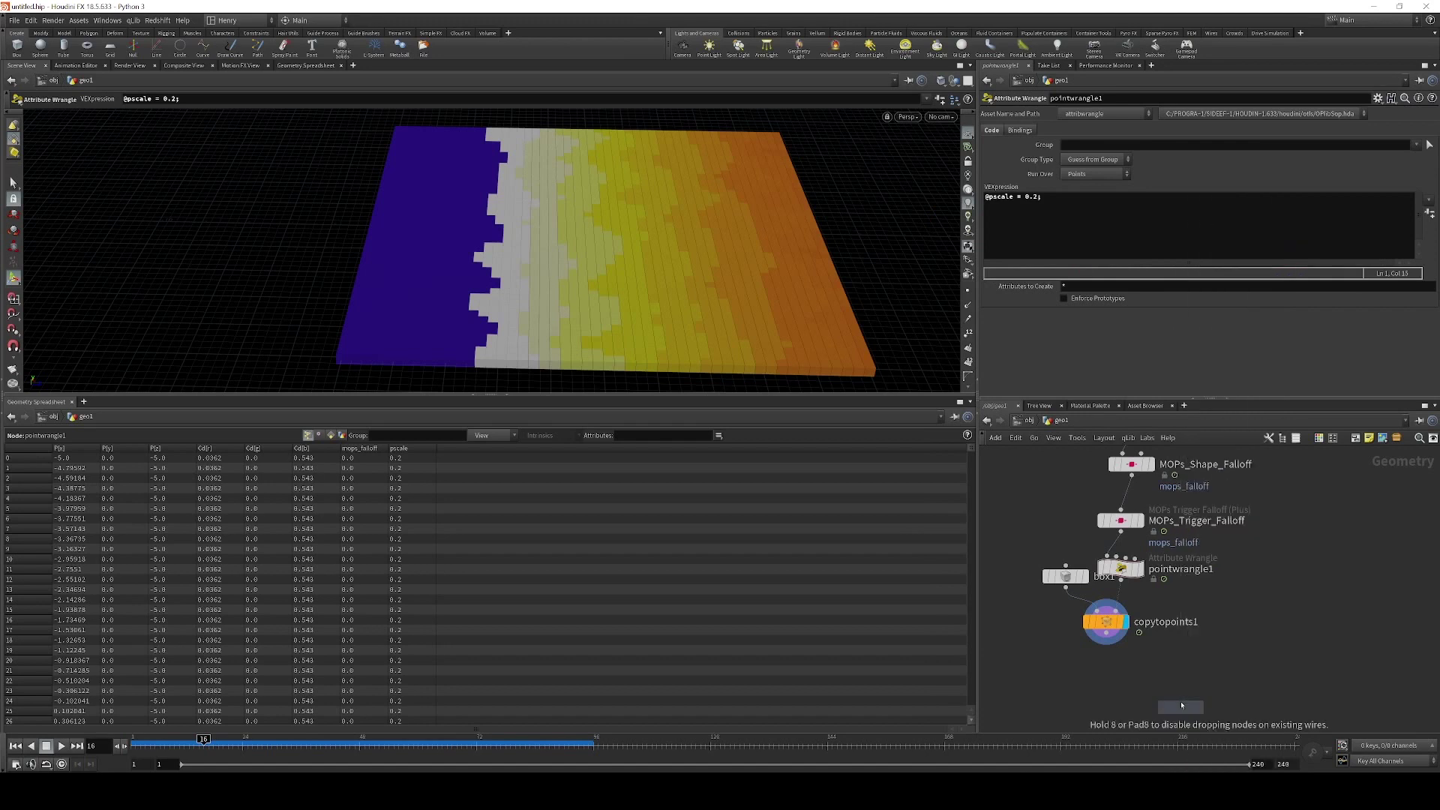
click(1141, 685)
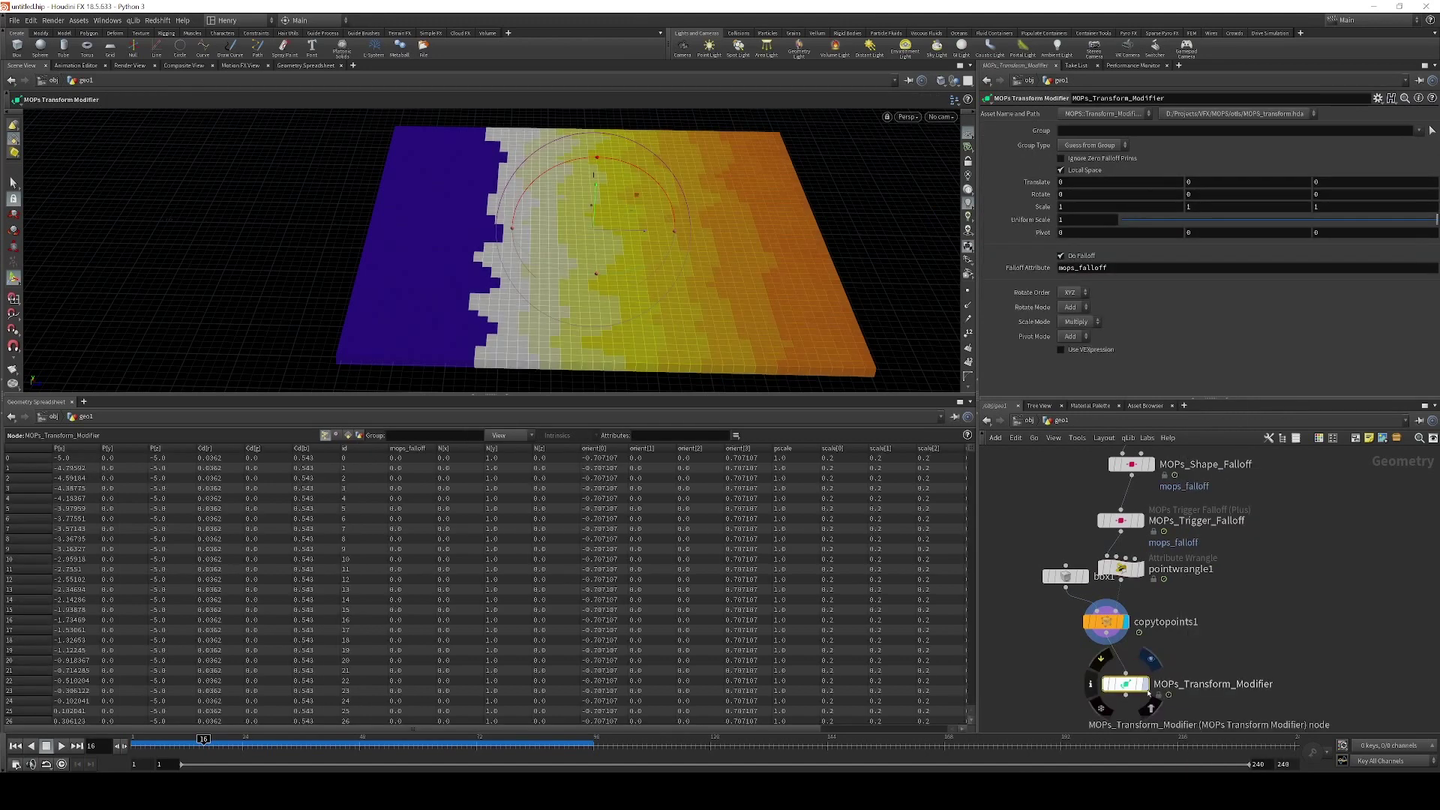
click(1084, 218)
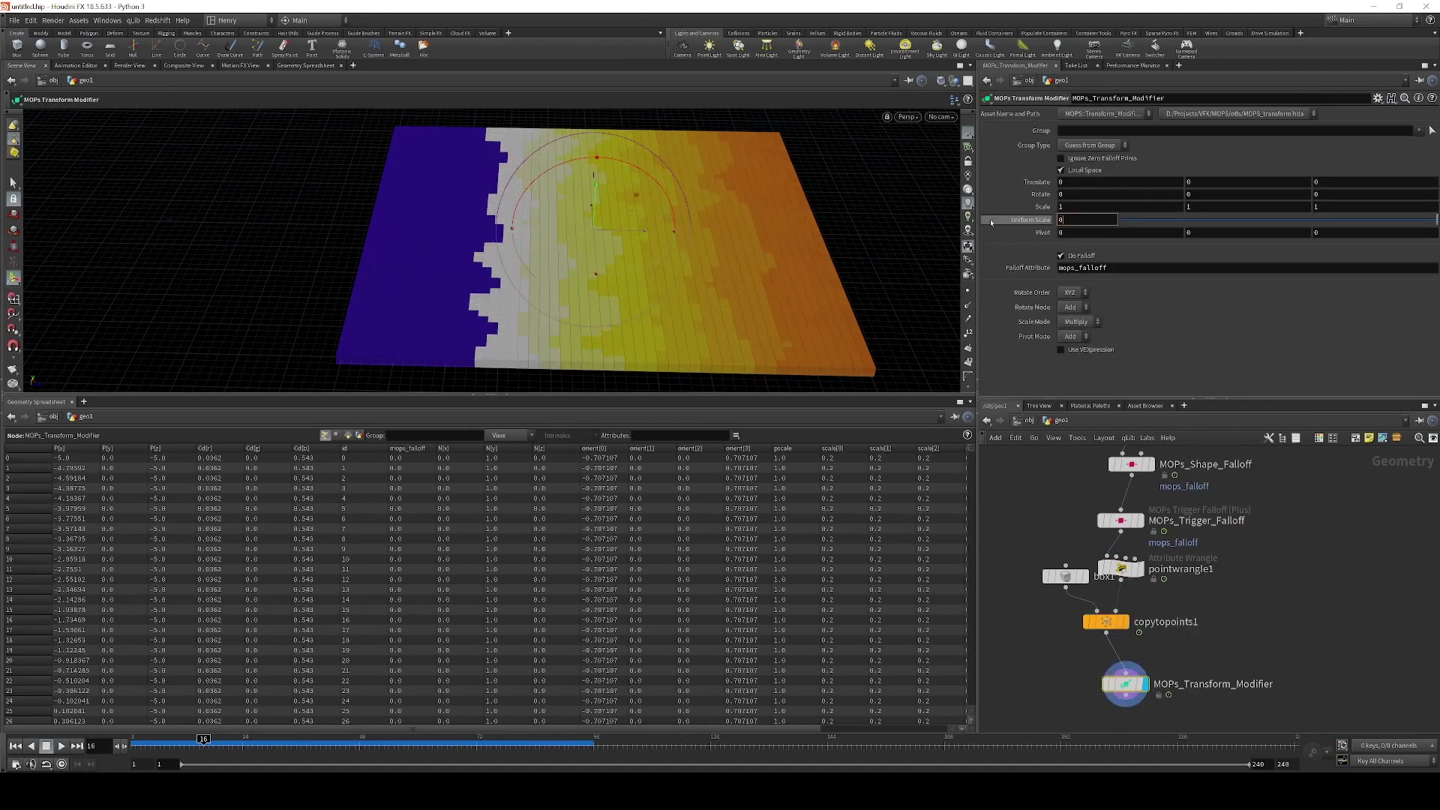
key(Return)
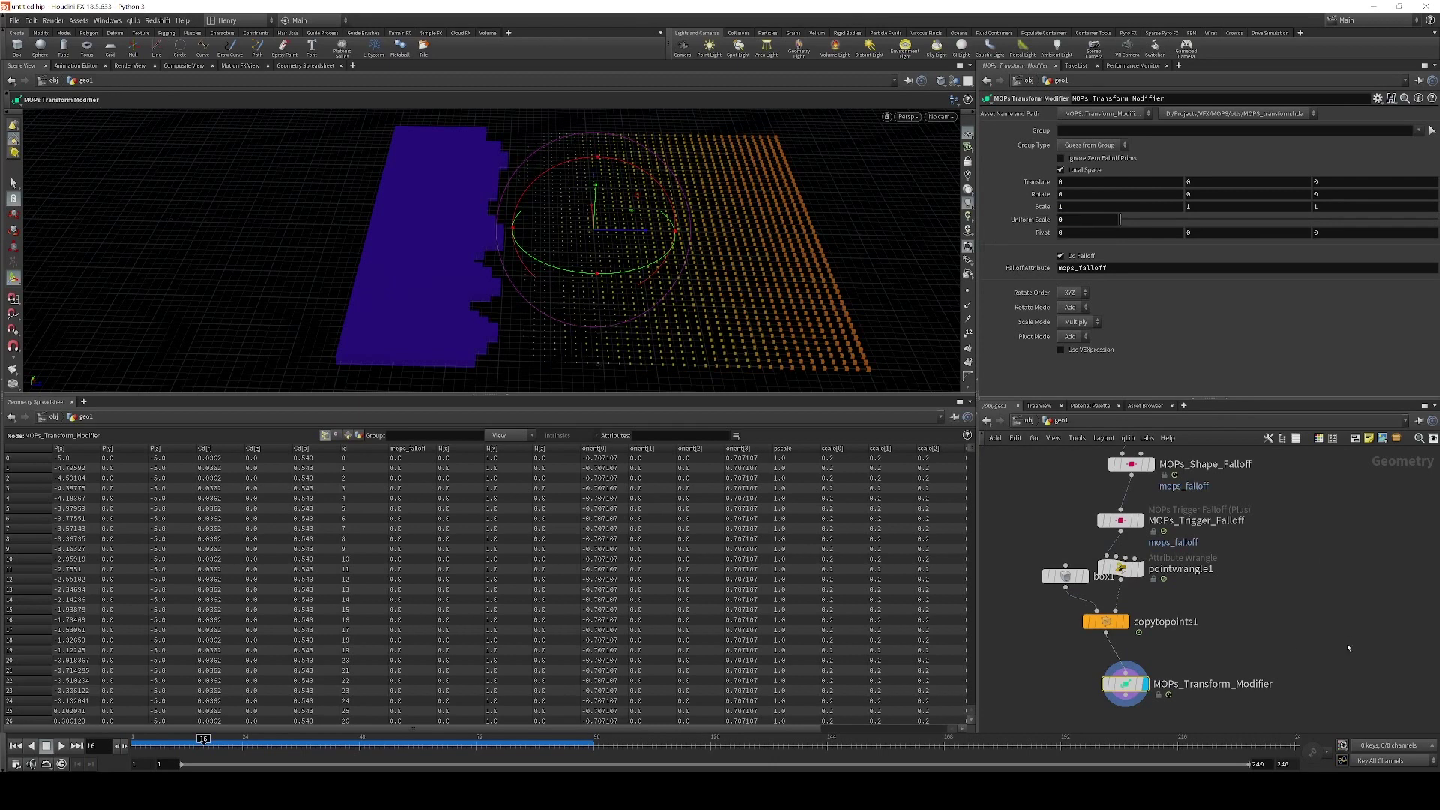
middle_drag(1349, 647, 1348, 614)
drag(1066, 544, 1013, 526)
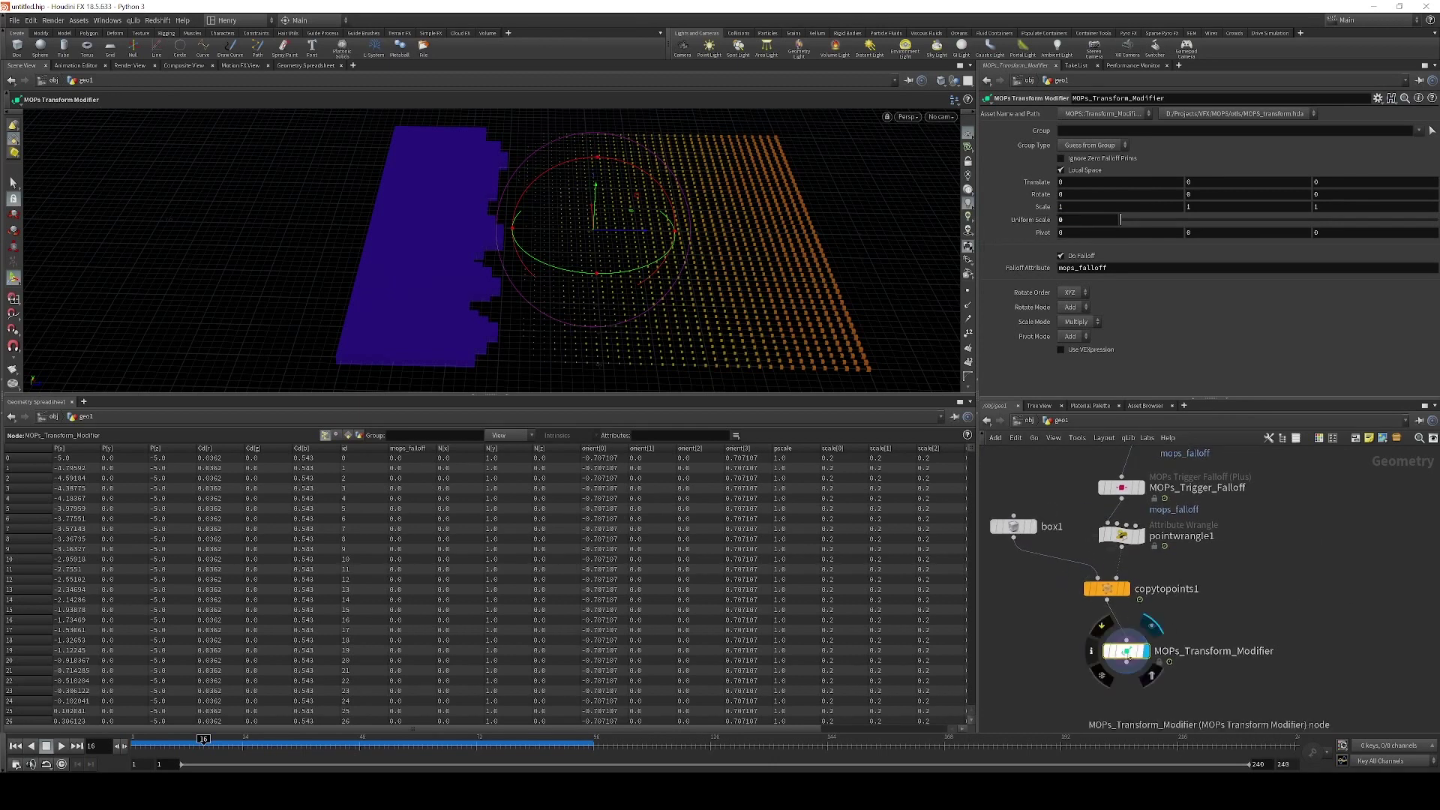
drag(1127, 654, 1108, 675)
Insert a MOPs Remap Falloff before the modifier with Output Min 1 and Output Max 0
key(Tab)
text(remap)
key(Down)
key(Down)
key(Down)
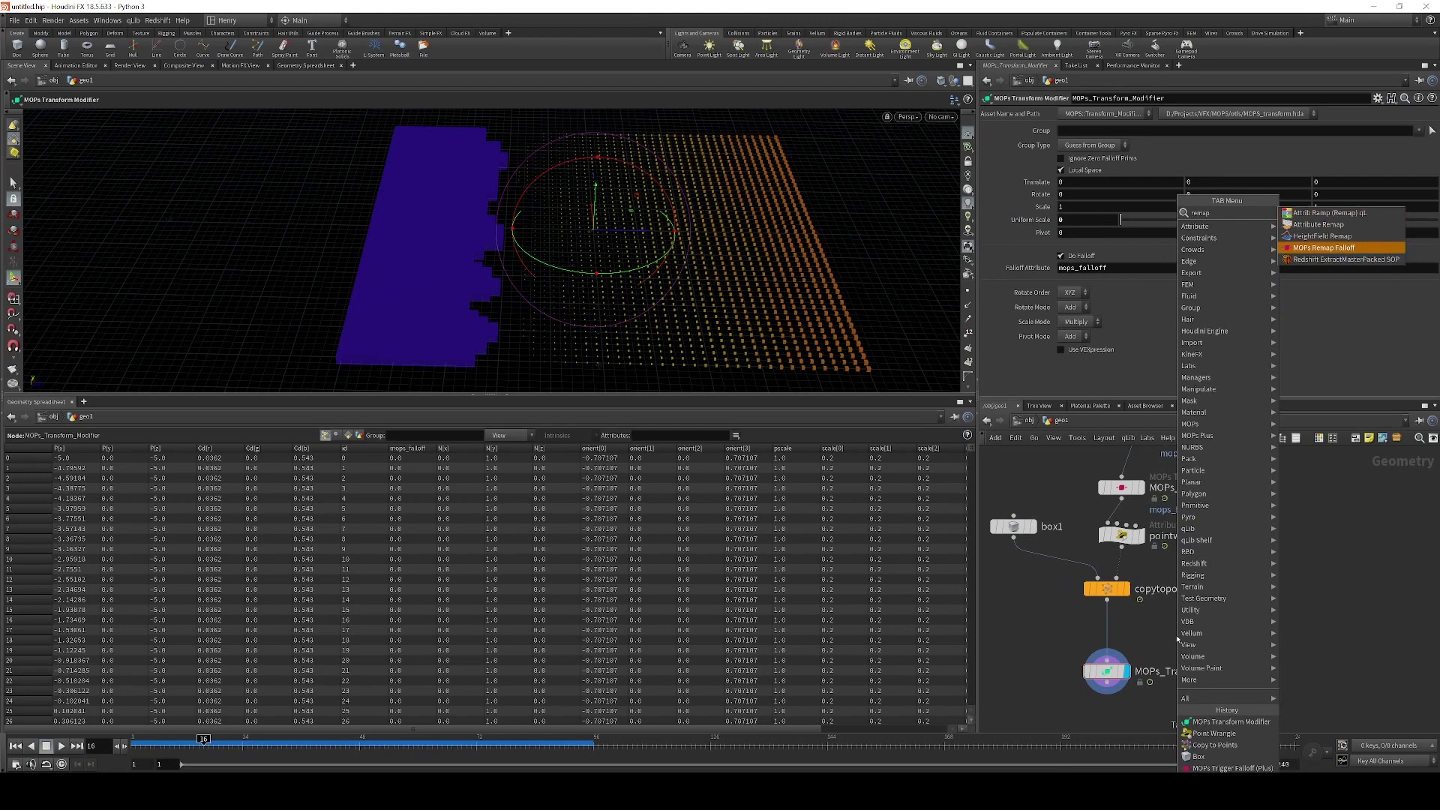
key(Return)
click(1108, 634)
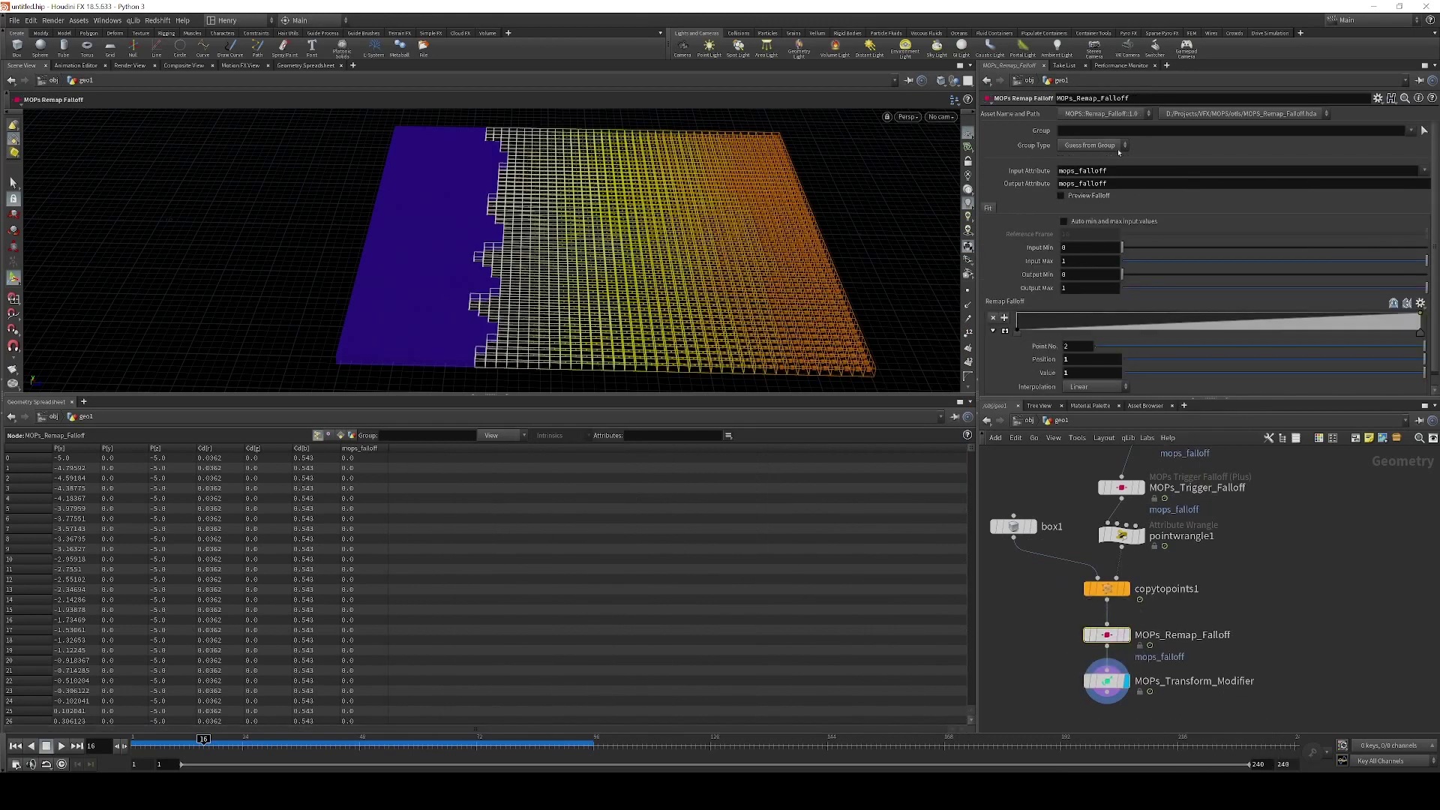
click(1082, 271)
text(1)
key(Tab)
text(0)
key(Return)
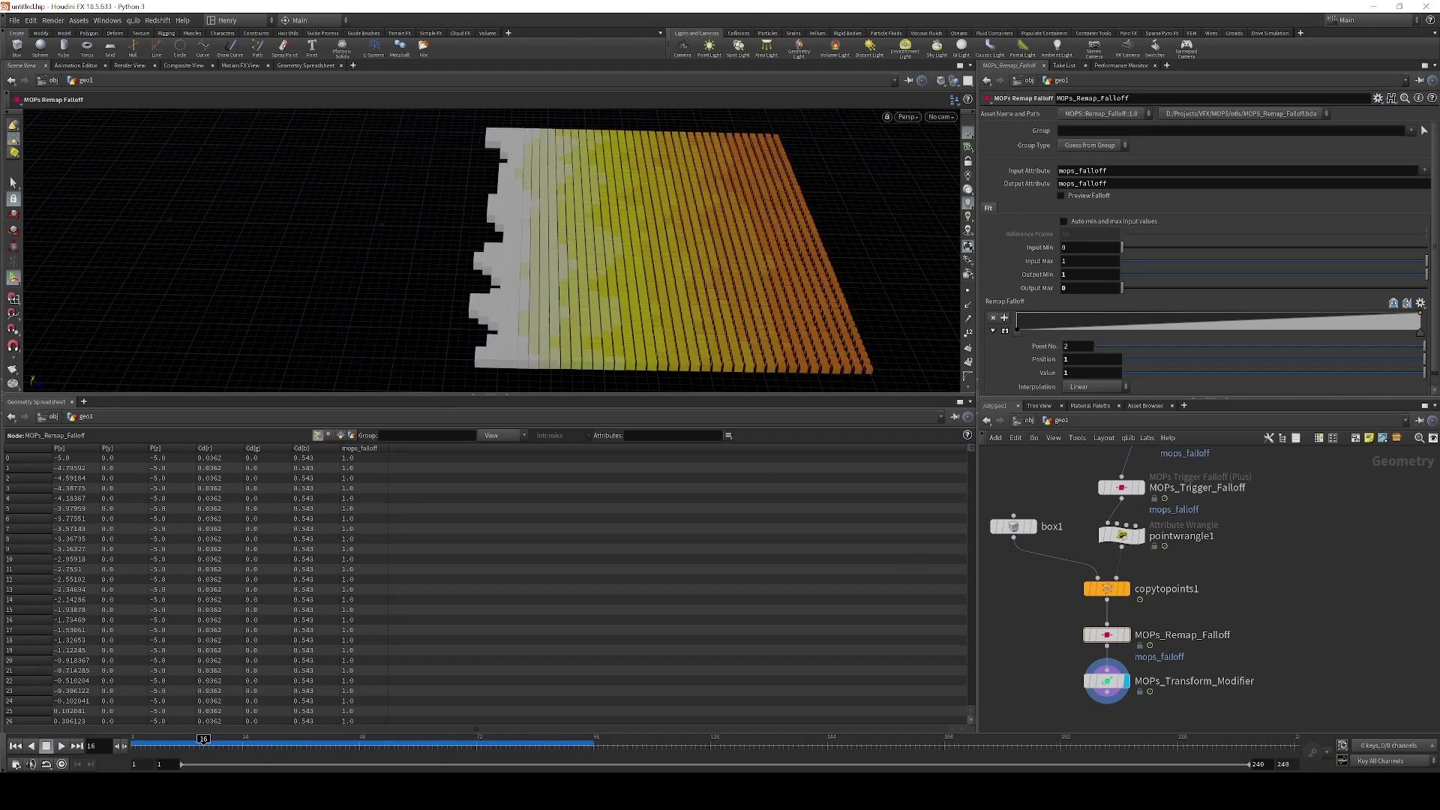
mouse_move(205, 741)
mouse_down()
mouse_move(272, 743)
mouse_move(174, 743)
mouse_move(218, 742)
mouse_up()
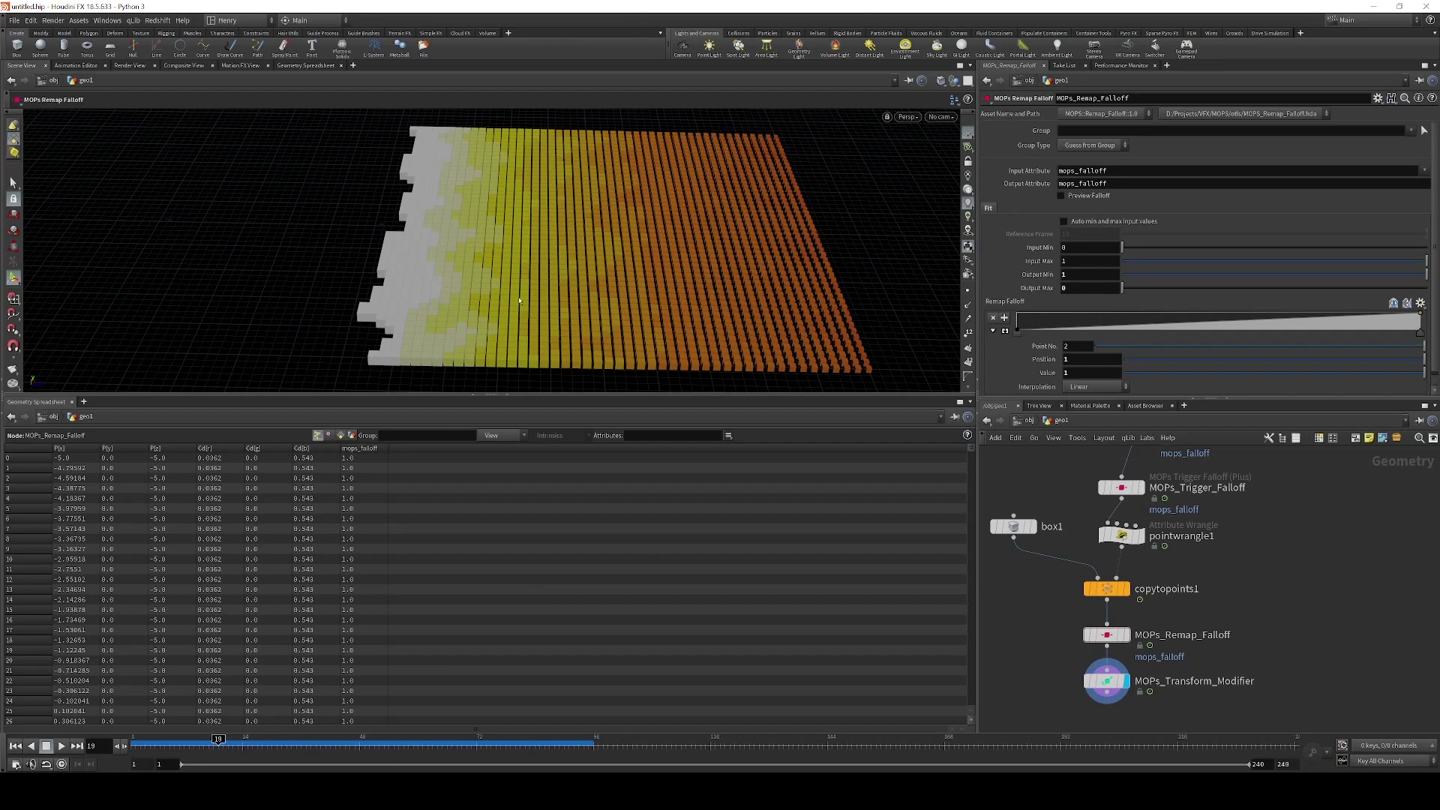
Set MOPs_Trigger_Falloff's Sub Steps to 3, reset the simulation, and review the frames
click(1122, 488)
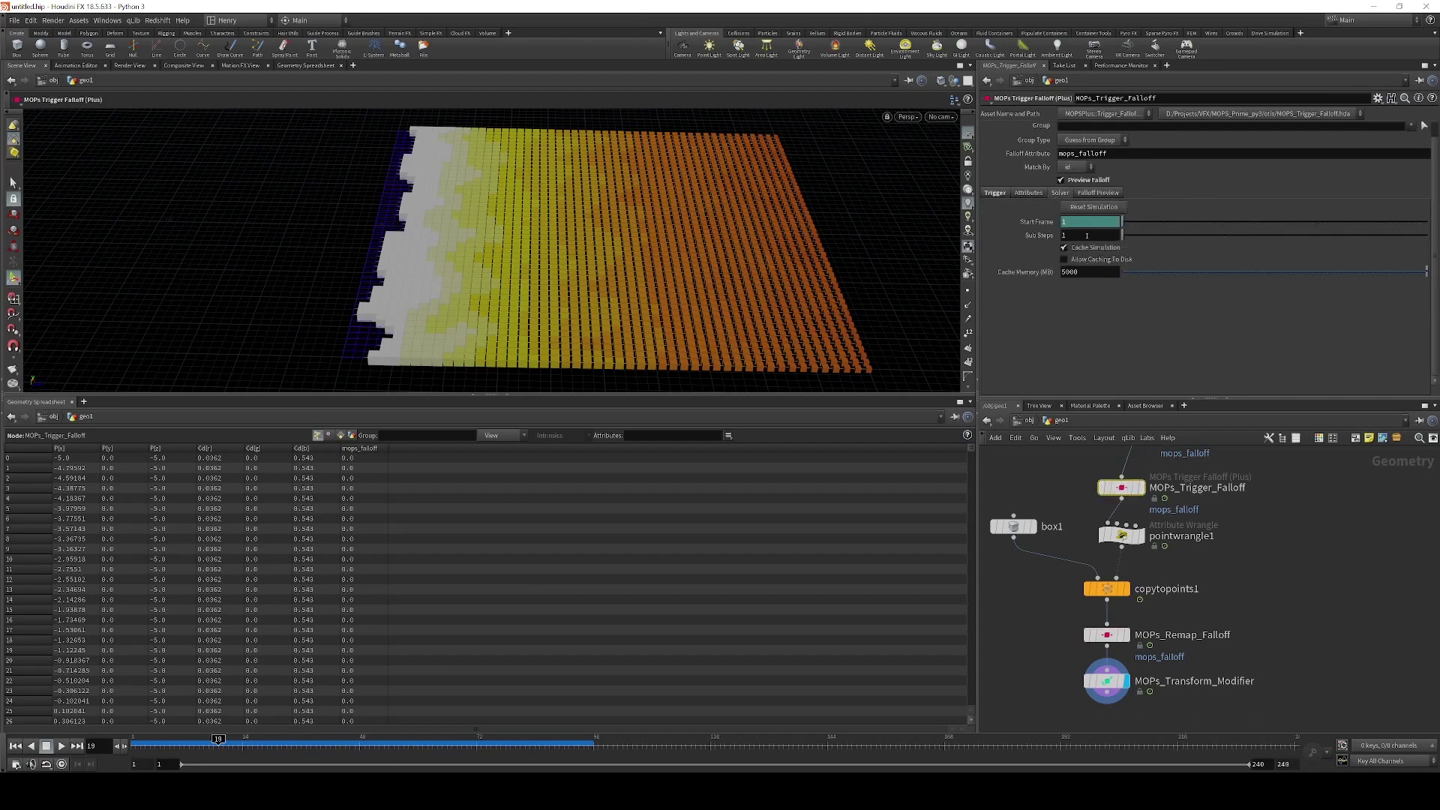
click(1087, 236)
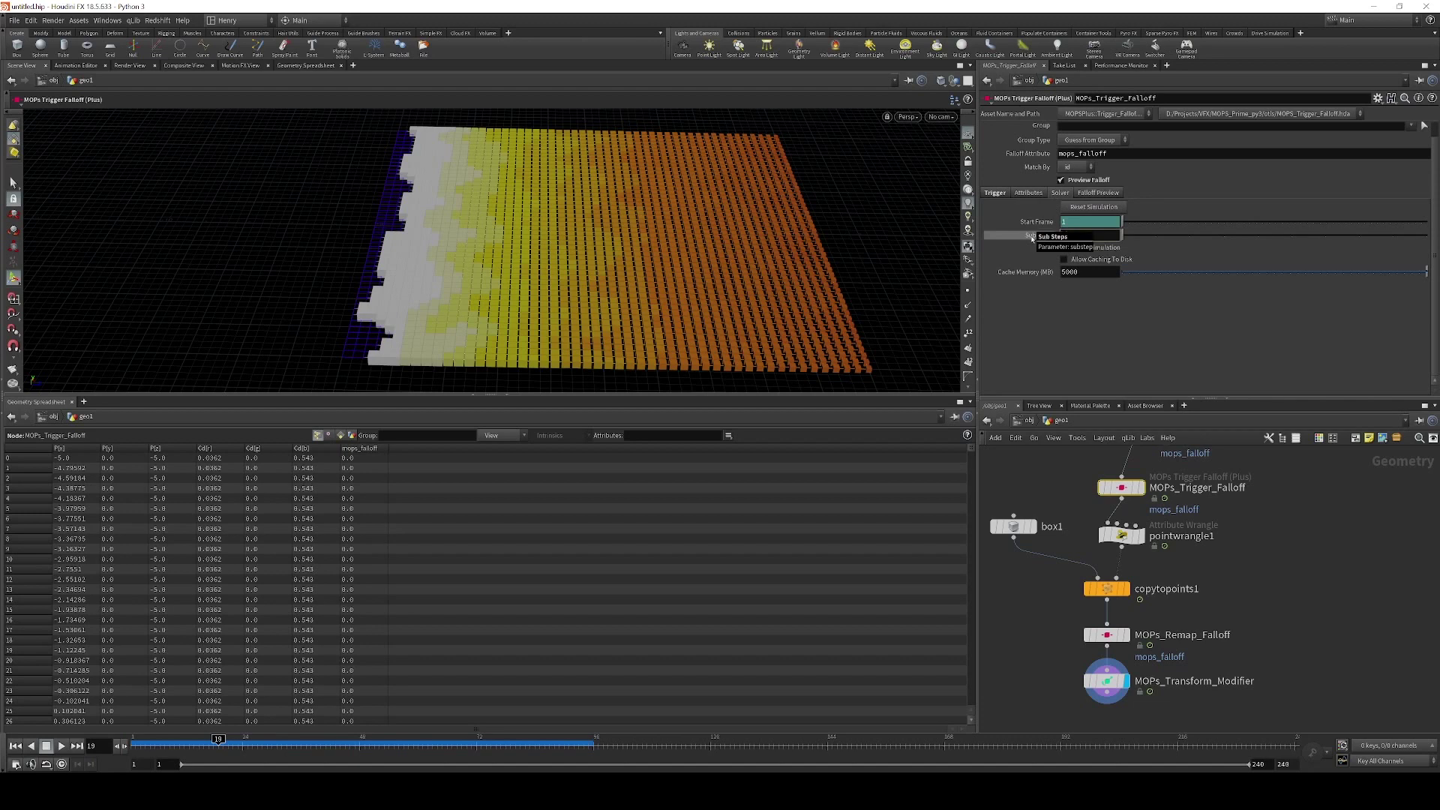
text(3)
key(Return)
click(1082, 210)
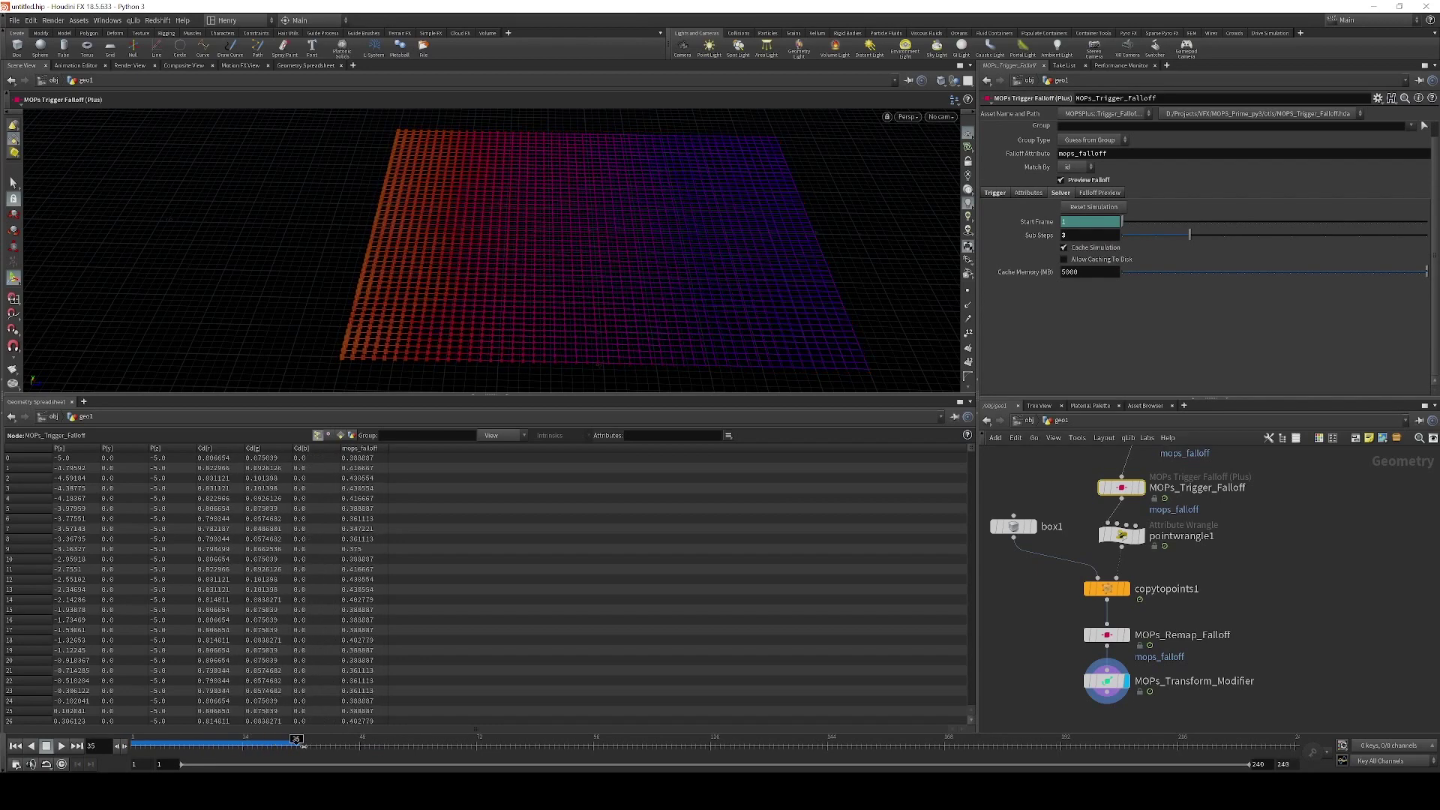
drag(321, 749, 208, 747)
click(1309, 599)
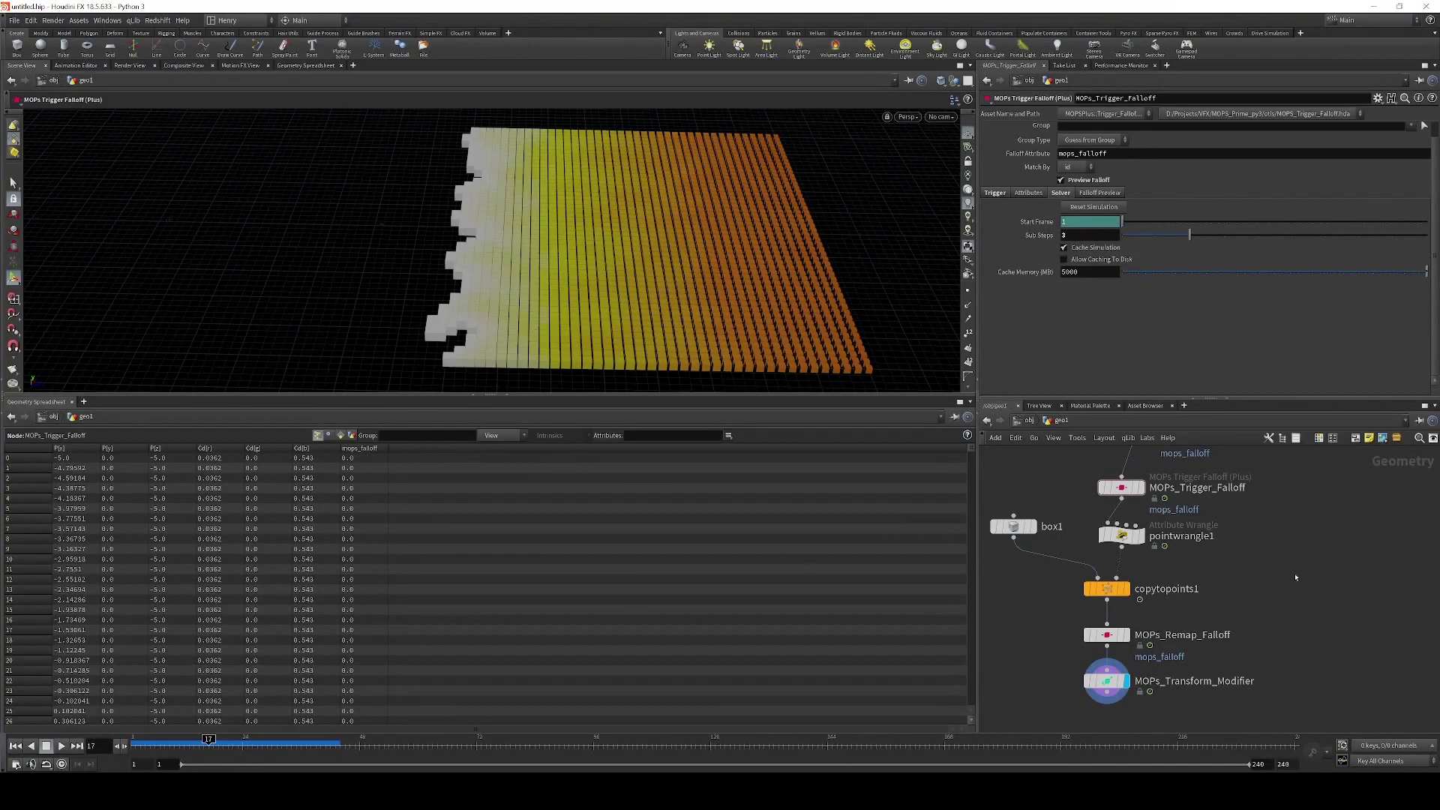
Drag the first Time Ramp key of MOPs_Trigger_Falloff up to about 0.333
middle_drag(1296, 577, 1304, 639)
click(1129, 550)
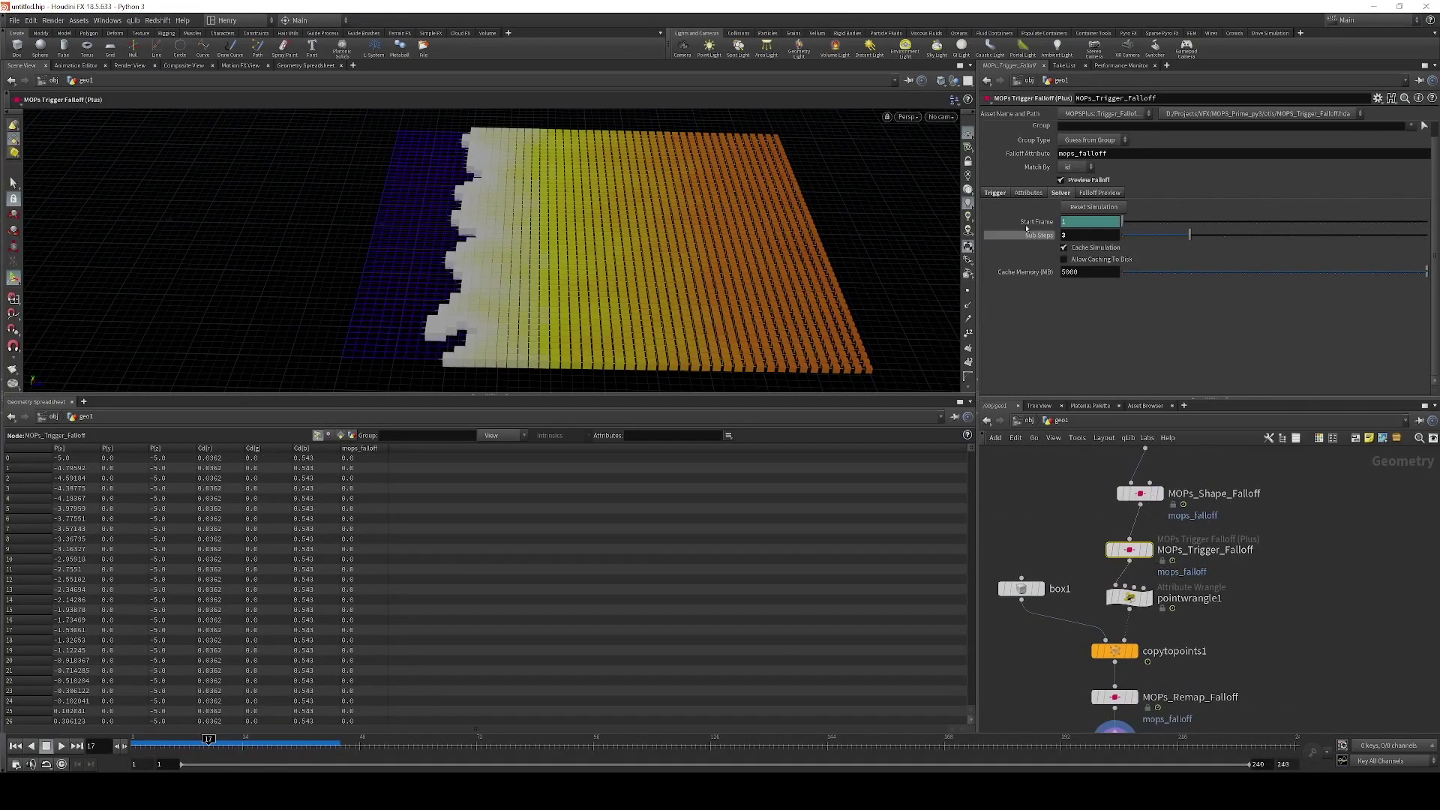
click(996, 193)
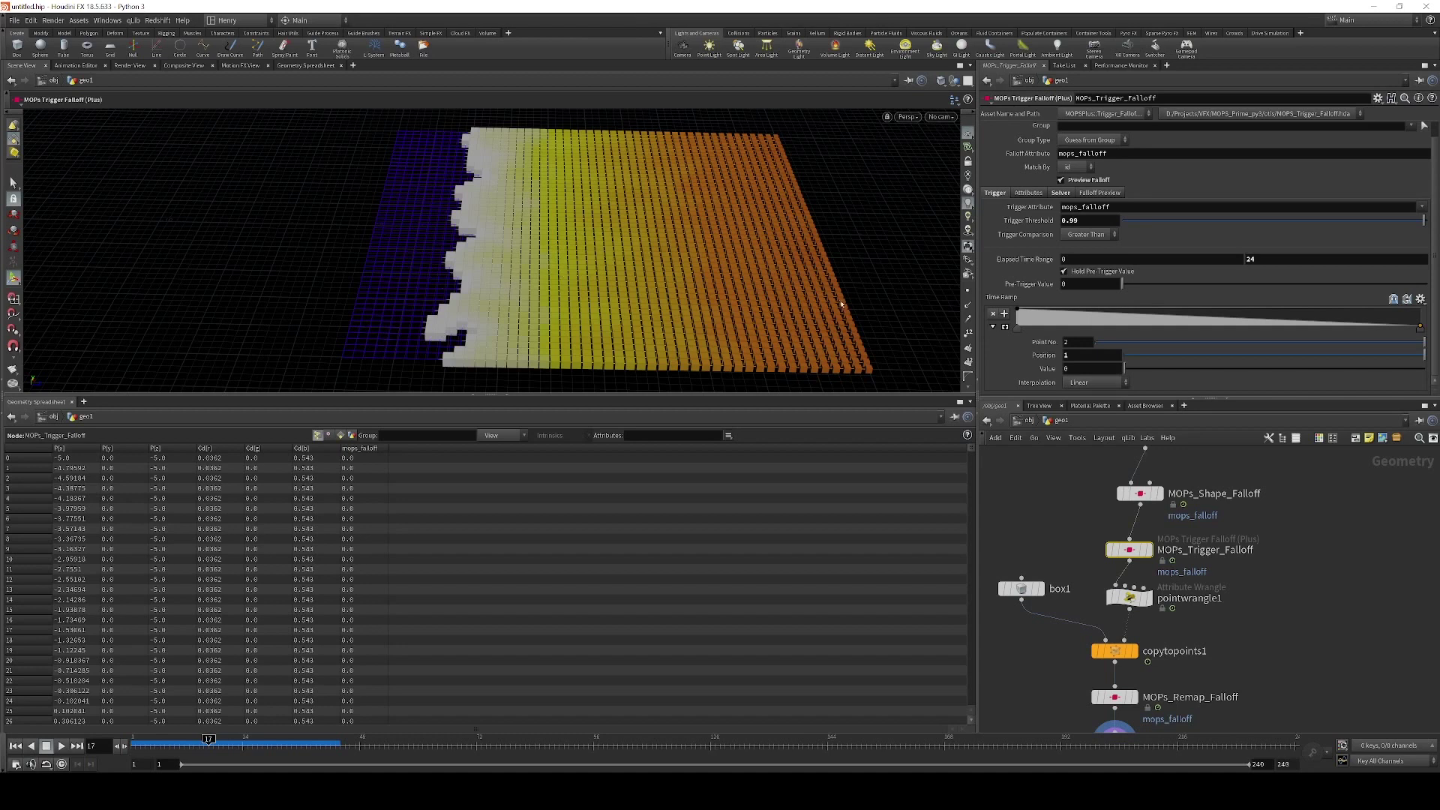
mouse_move(1018, 331)
mouse_down()
mouse_move(1047, 331)
mouse_move(1024, 325)
mouse_move(1036, 319)
mouse_move(1014, 337)
mouse_up()
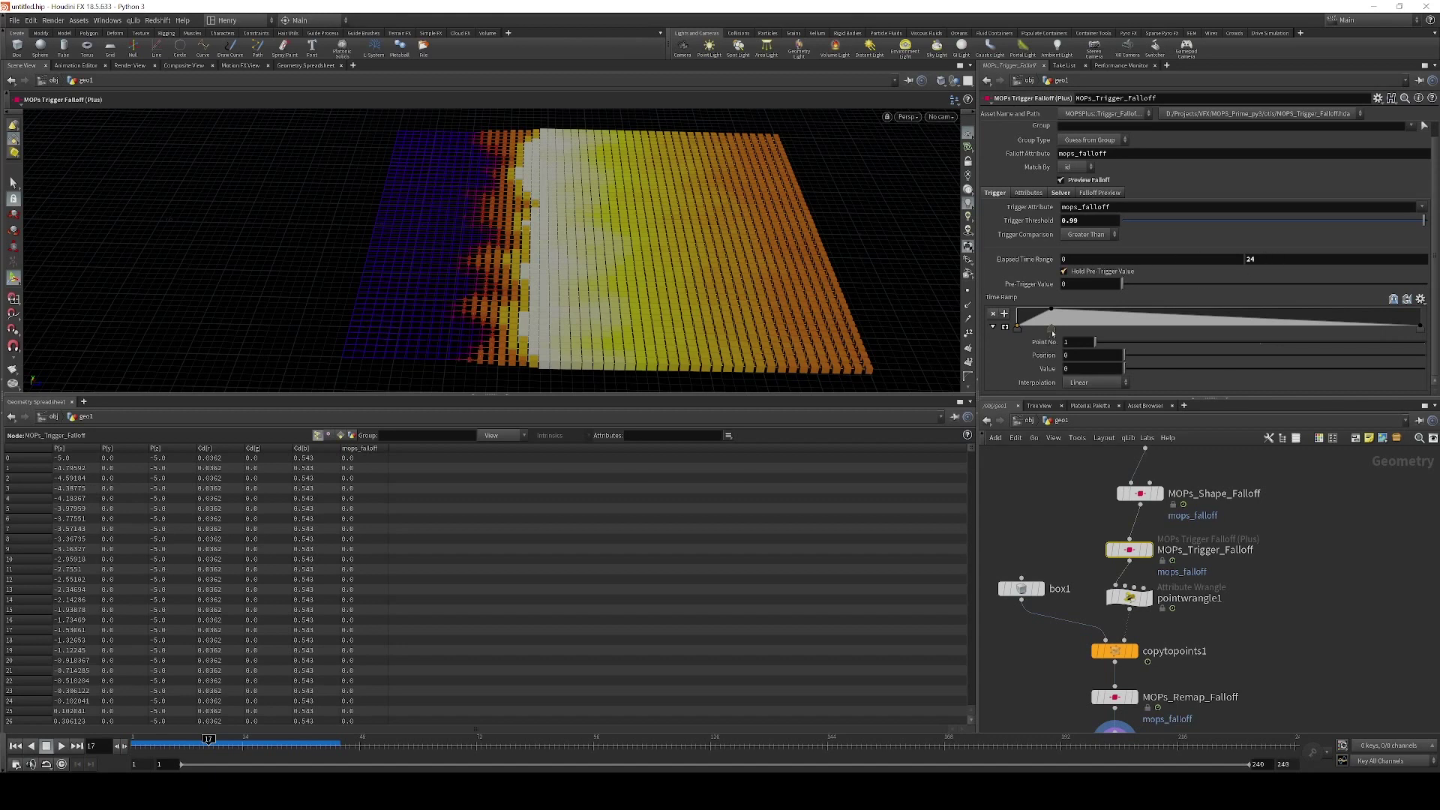
Nudge the second and third Time Ramp keys, lower the Elapsed Time Range end, and preview
mouse_move(1053, 331)
mouse_down()
mouse_move(1025, 316)
mouse_move(1036, 329)
mouse_up()
click(1039, 330)
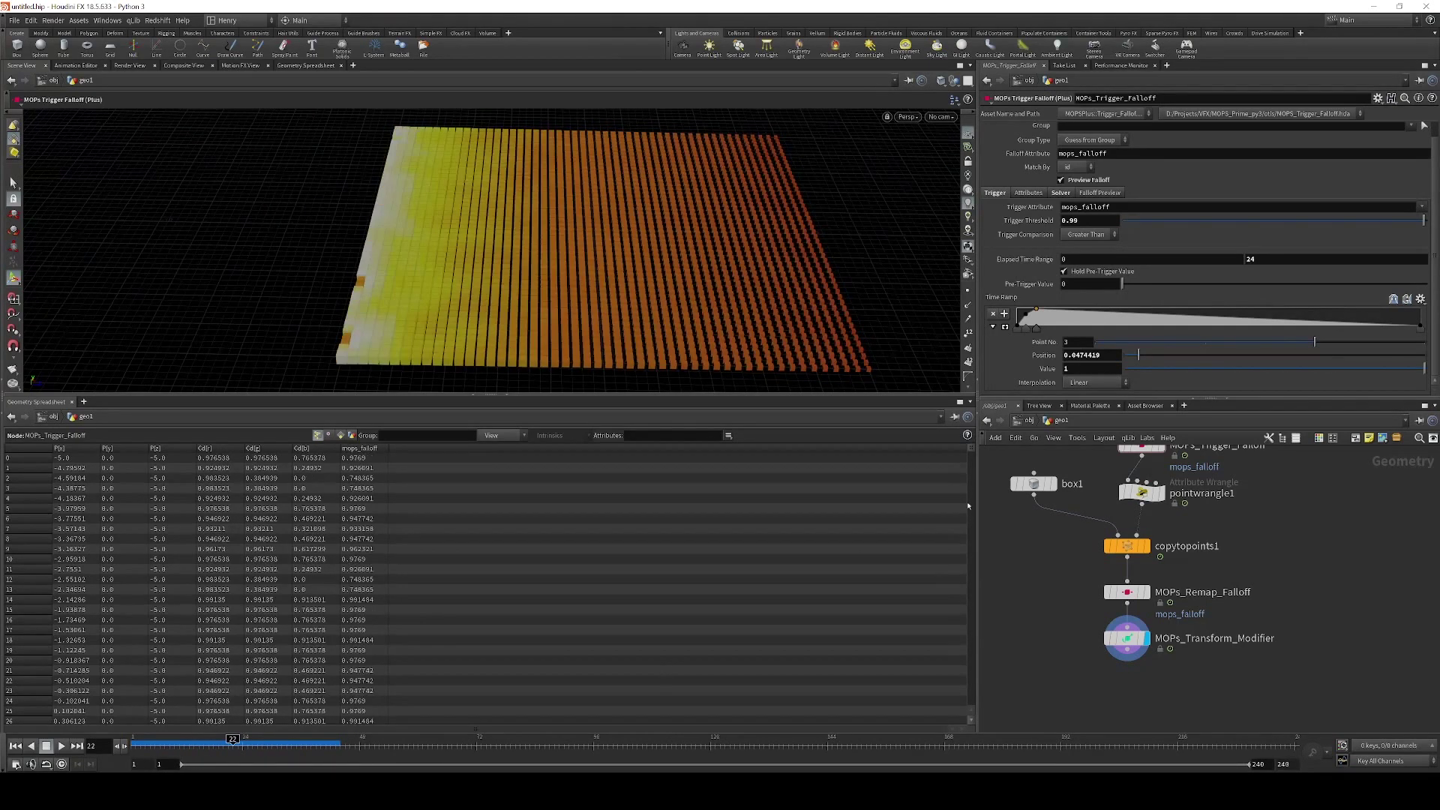
middle_drag(1286, 262, 1211, 249)
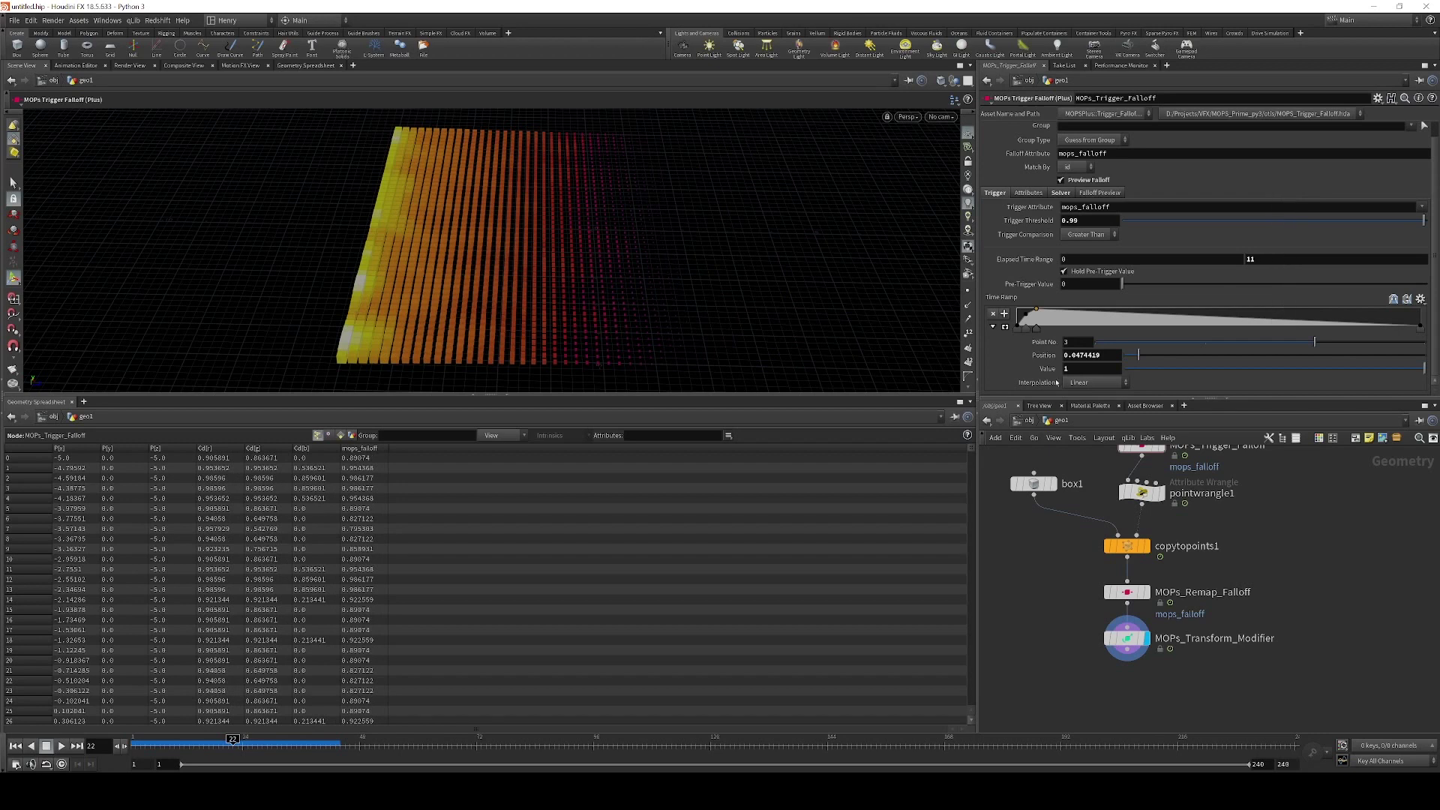
drag(188, 744, 291, 751)
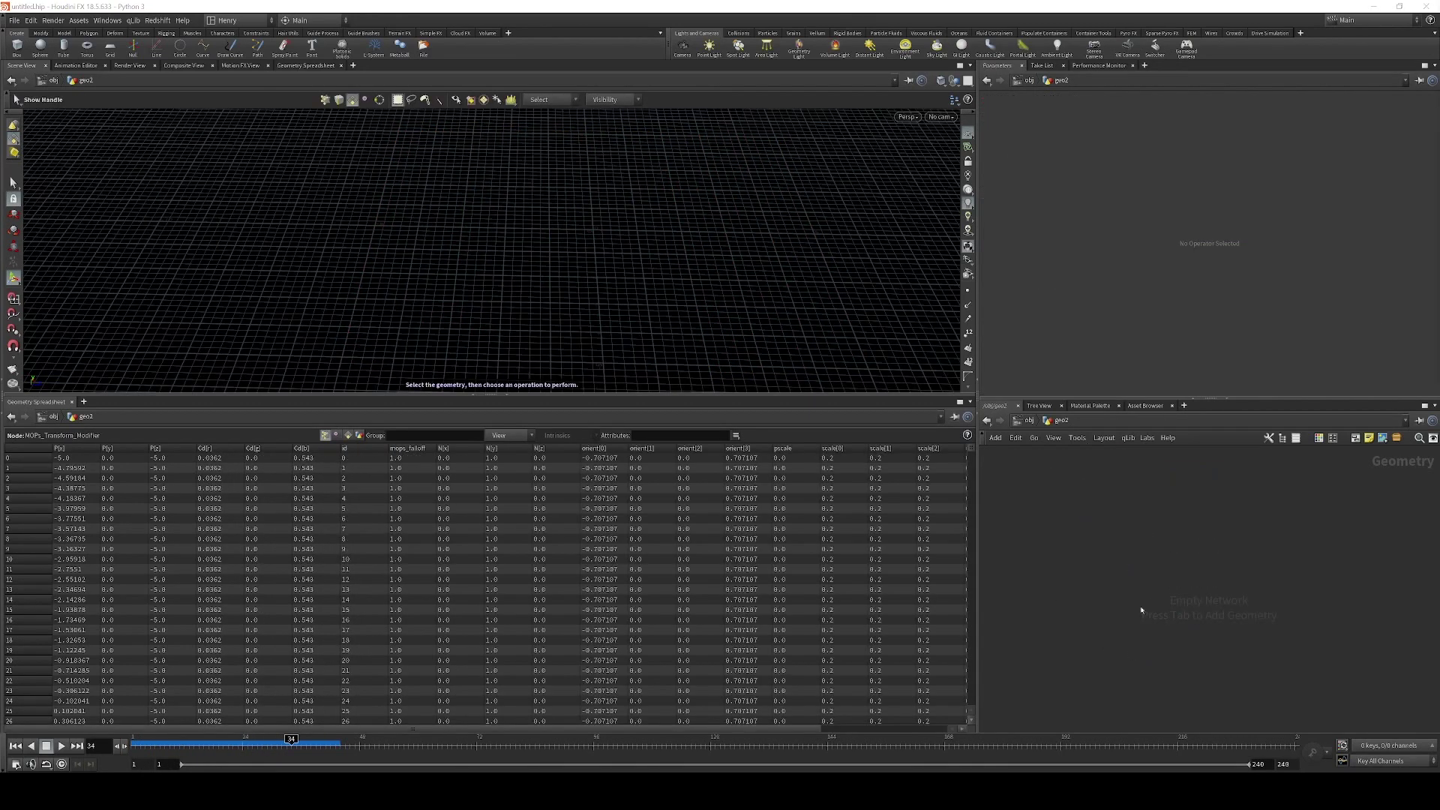
Create an Object Network node, objnet1, inside geo2 and dive into it
key(Tab)
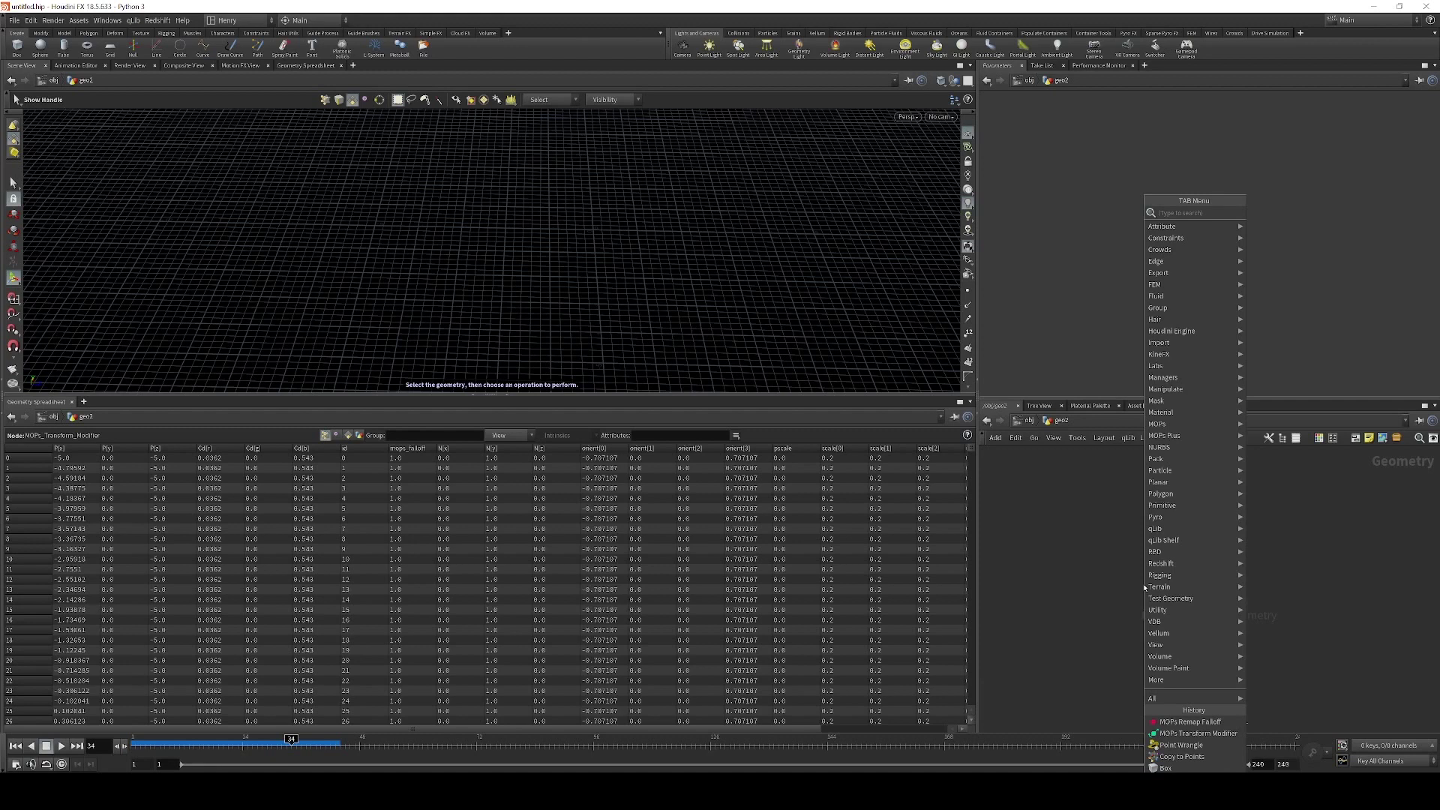
text(obj)
key(Down)
key(Return)
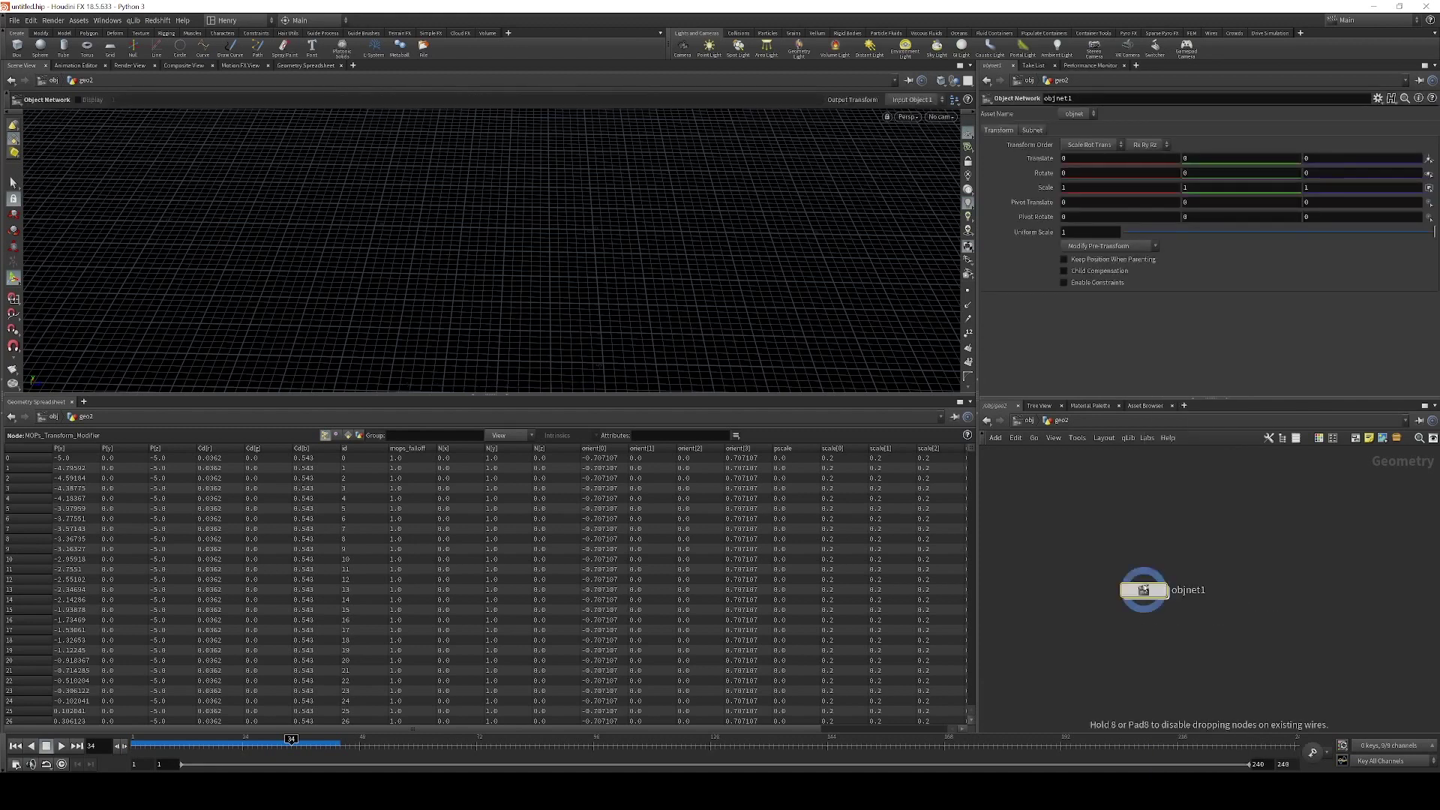
double_click(1144, 589)
Add a Mocap Biped node, mocapbiped1, inside objnet1
key(Tab)
text(mops)
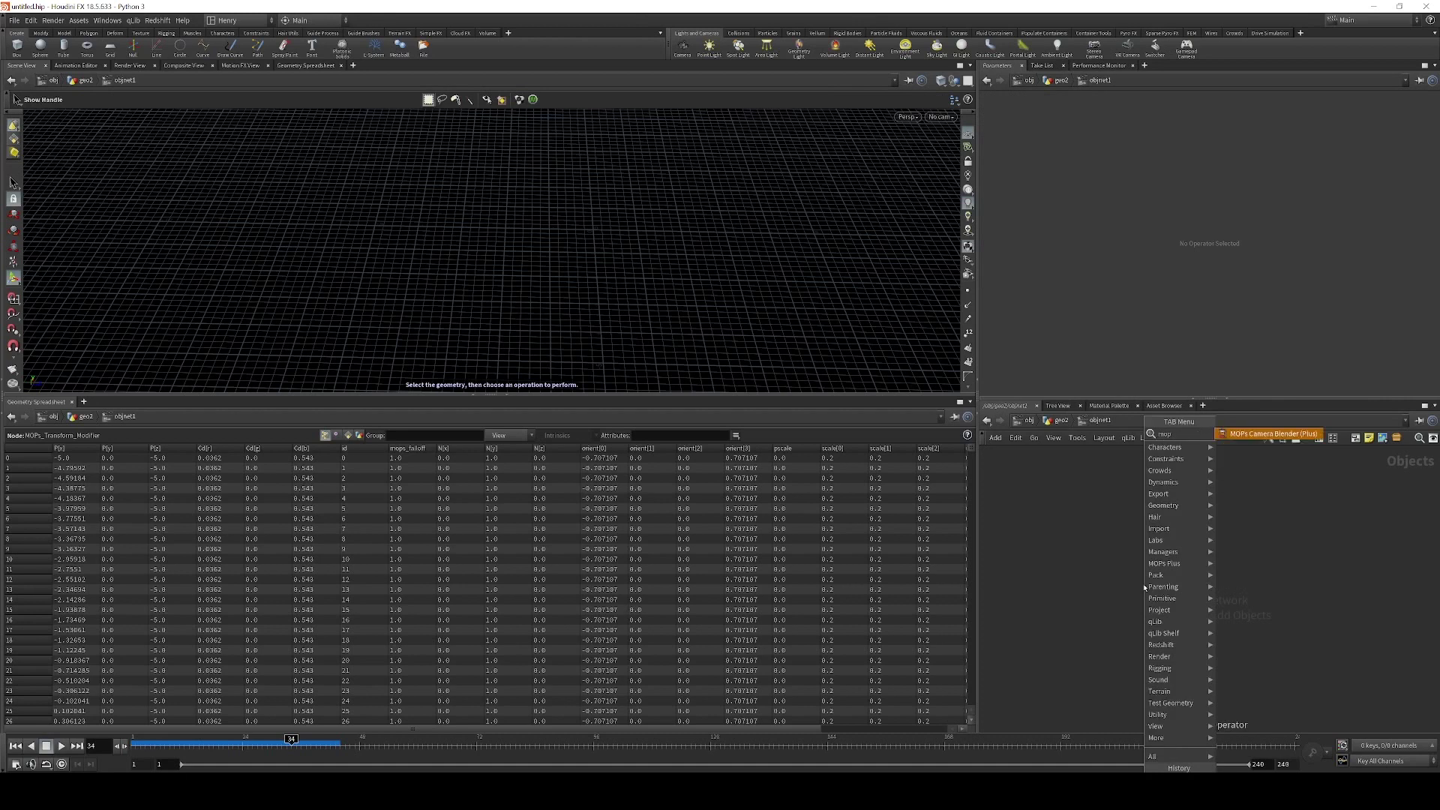
key(BackSpace)
key(Down)
key(Return)
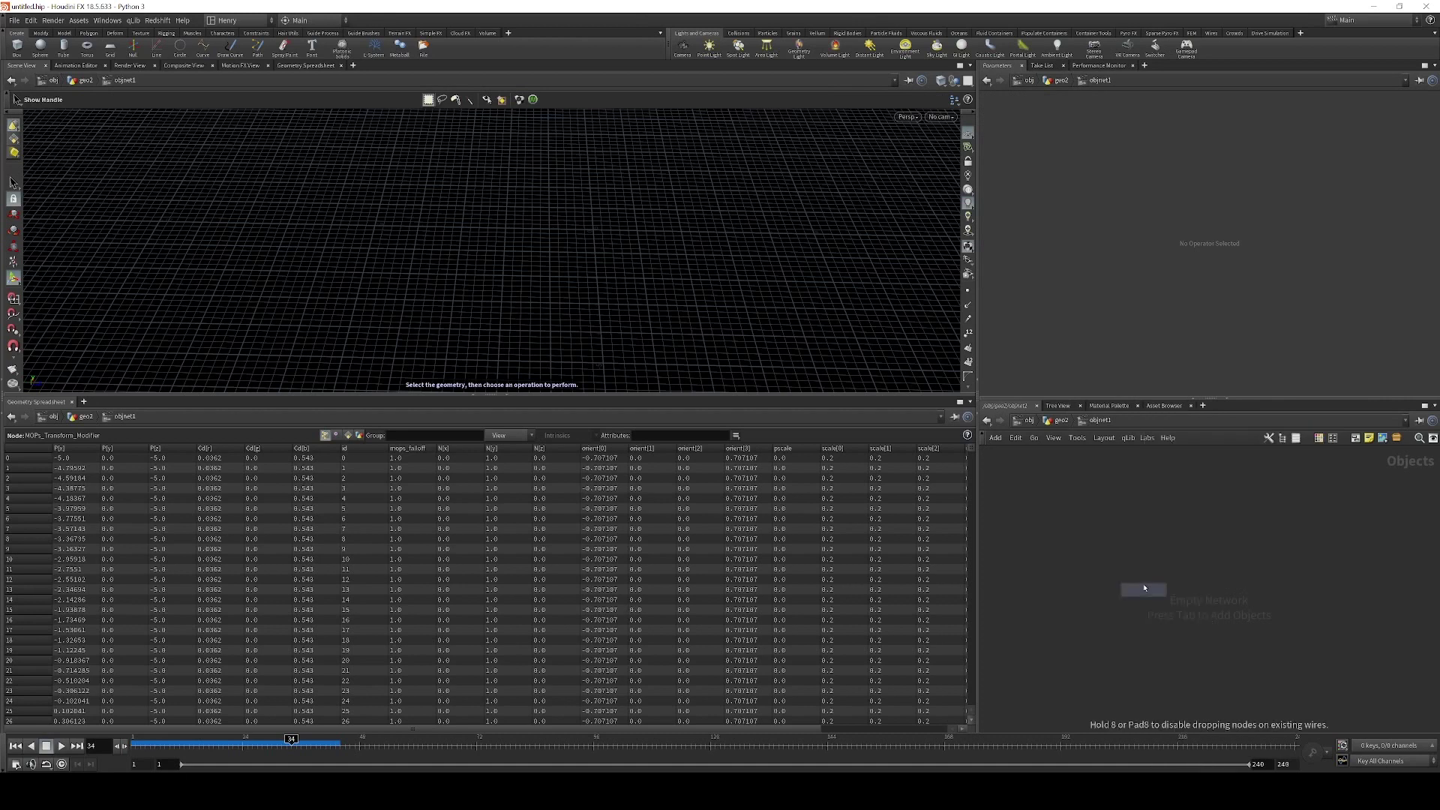
click(1146, 589)
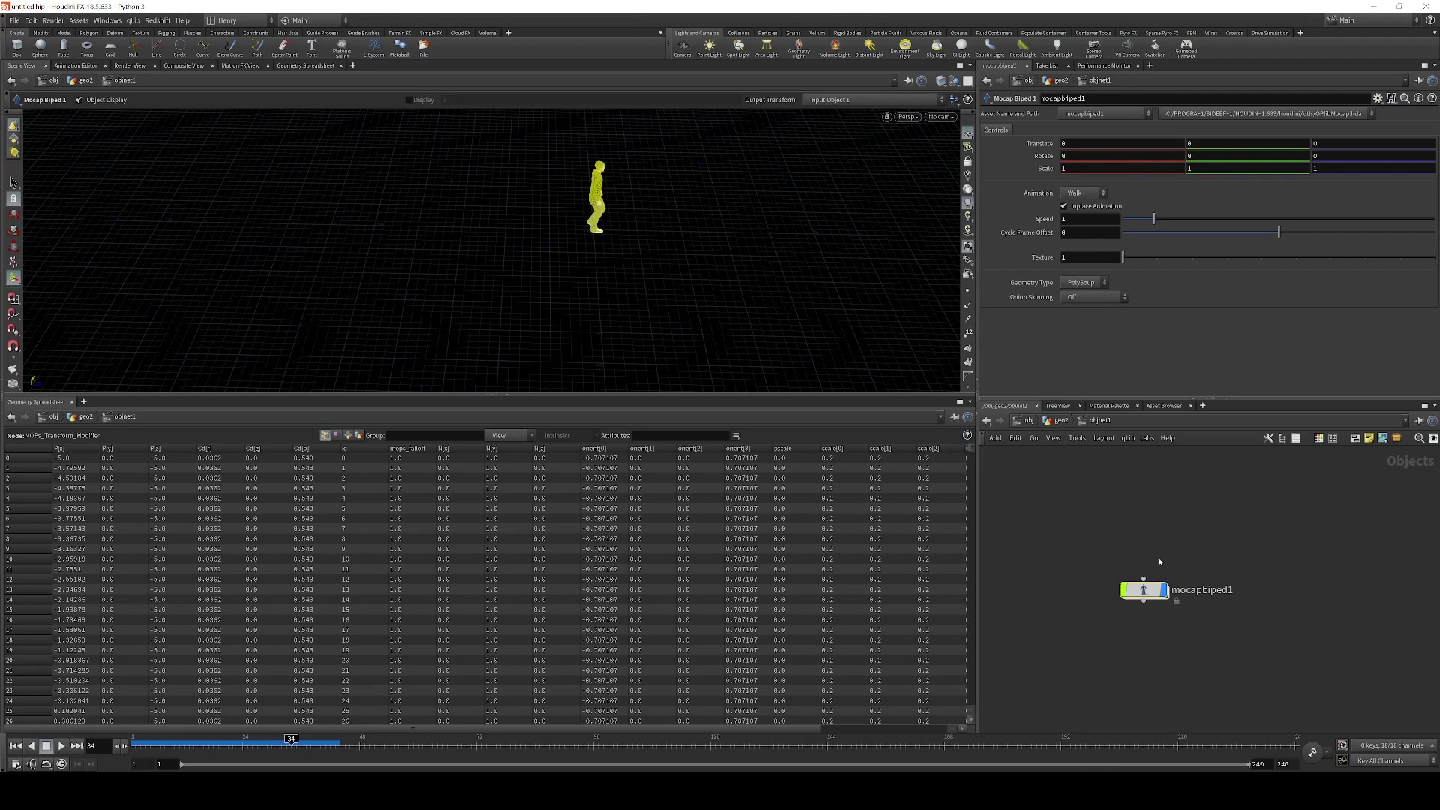
Orbit to inspect the walking biped, reset to frame 1, and return to geo2
key(Escape)
drag(723, 254, 678, 263)
scroll(679, 263, up, 3)
key(Return)
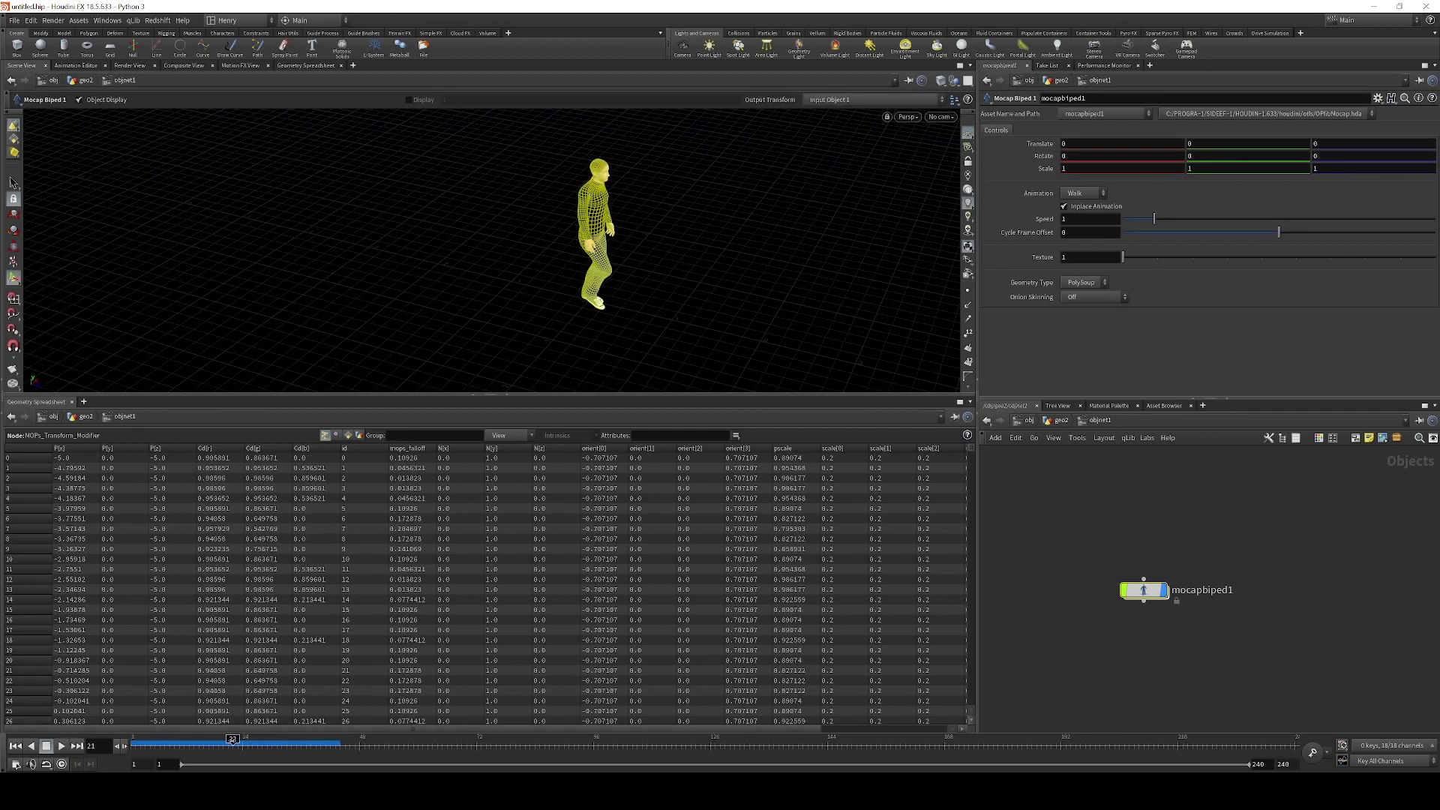
key(ctrl+Left)
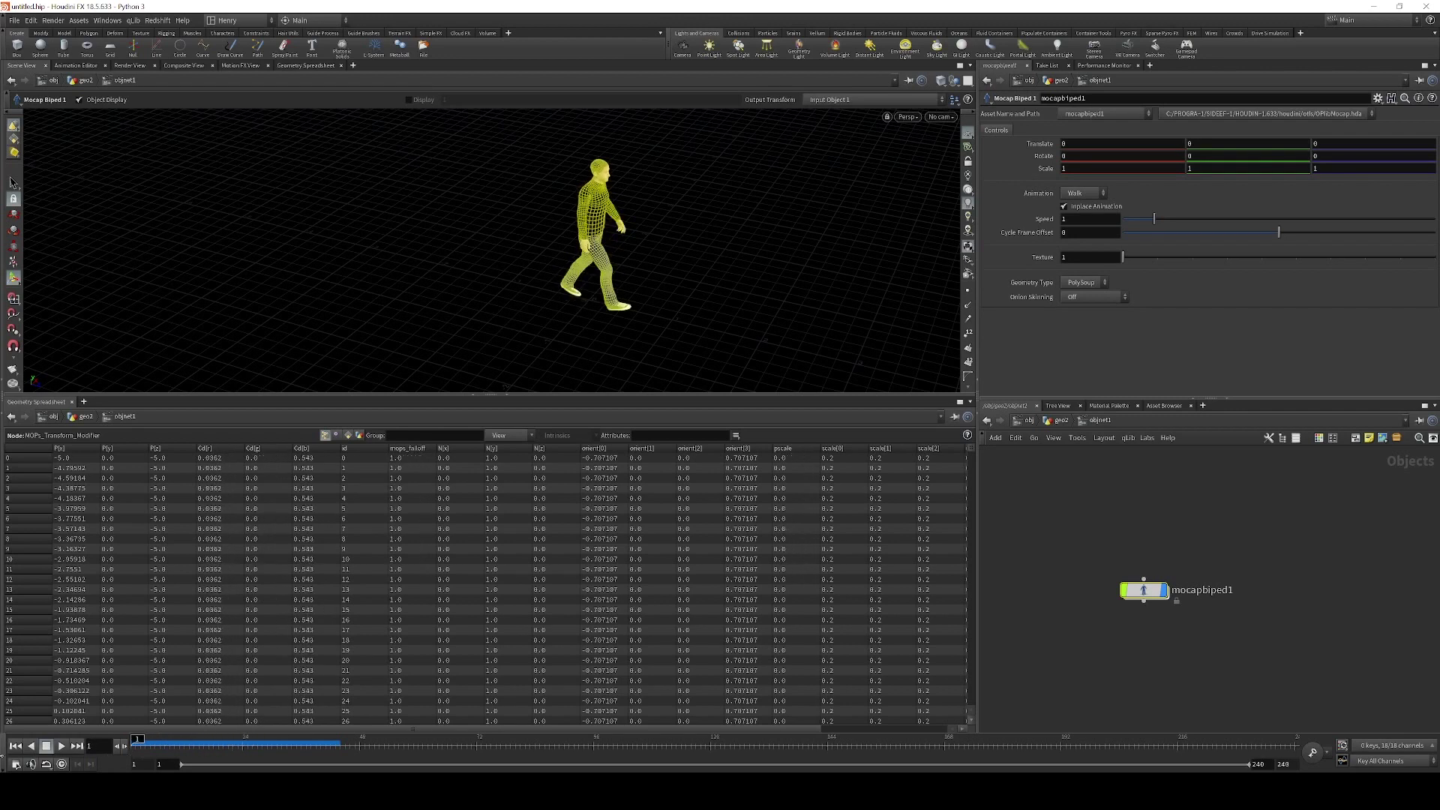
click(1062, 421)
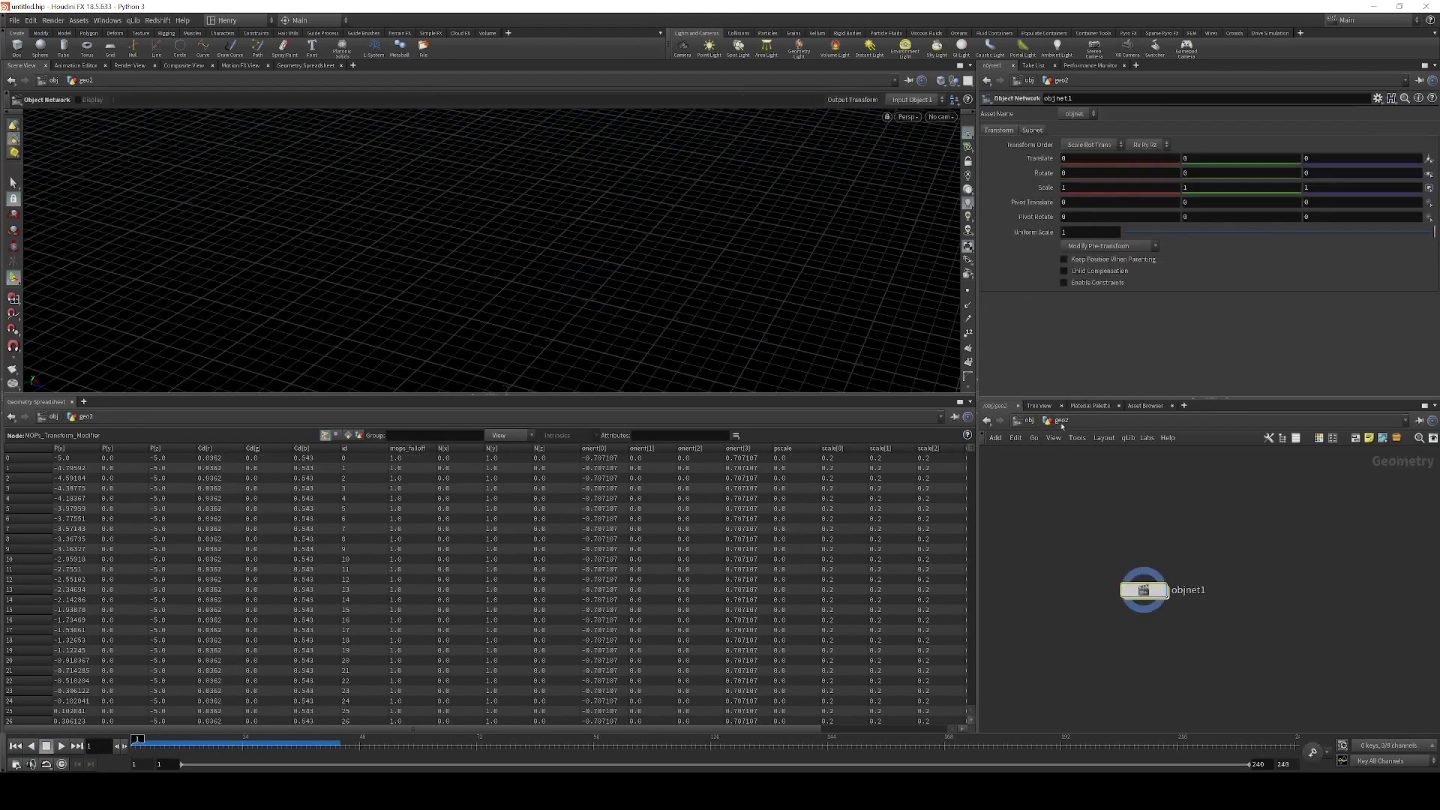
Add an Object Merge node with Transform set to Into This Object
key(Tab)
text(object merge)
key(Return)
click(1256, 592)
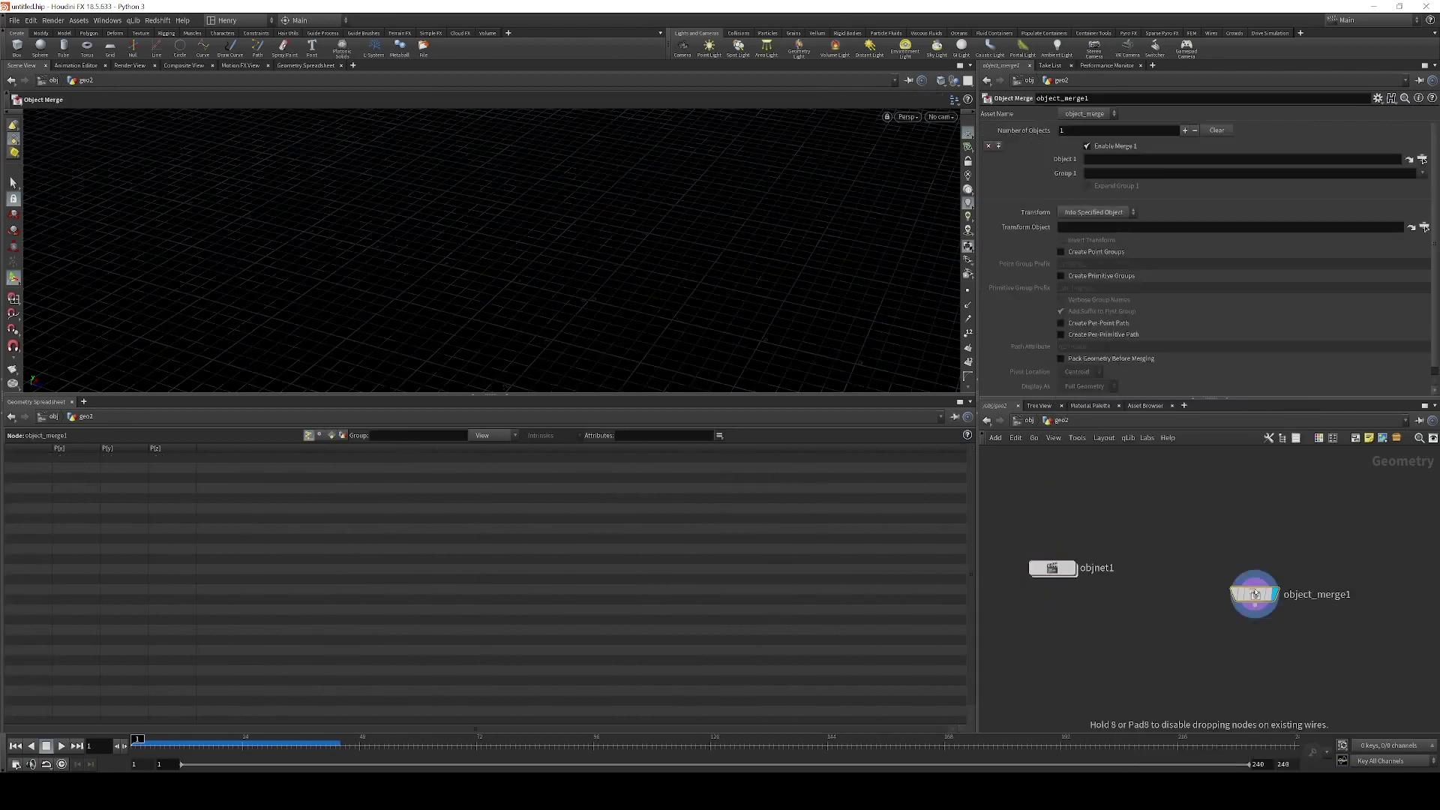
drag(1256, 593, 1203, 579)
click(1097, 213)
click(1094, 224)
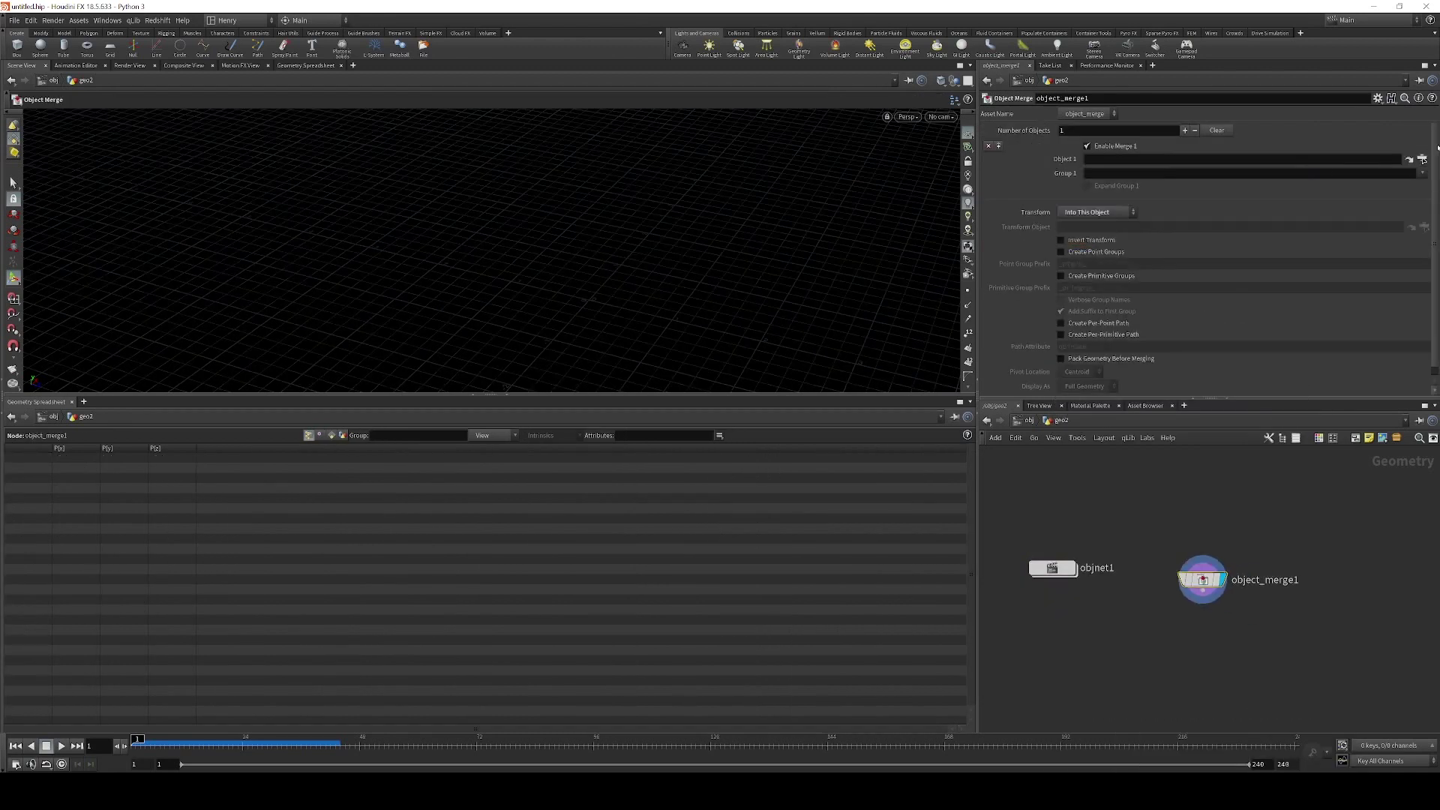
Set the merge's Object 1 to /obj/geo2/objnet1/mocapbiped1/geo
click(1422, 160)
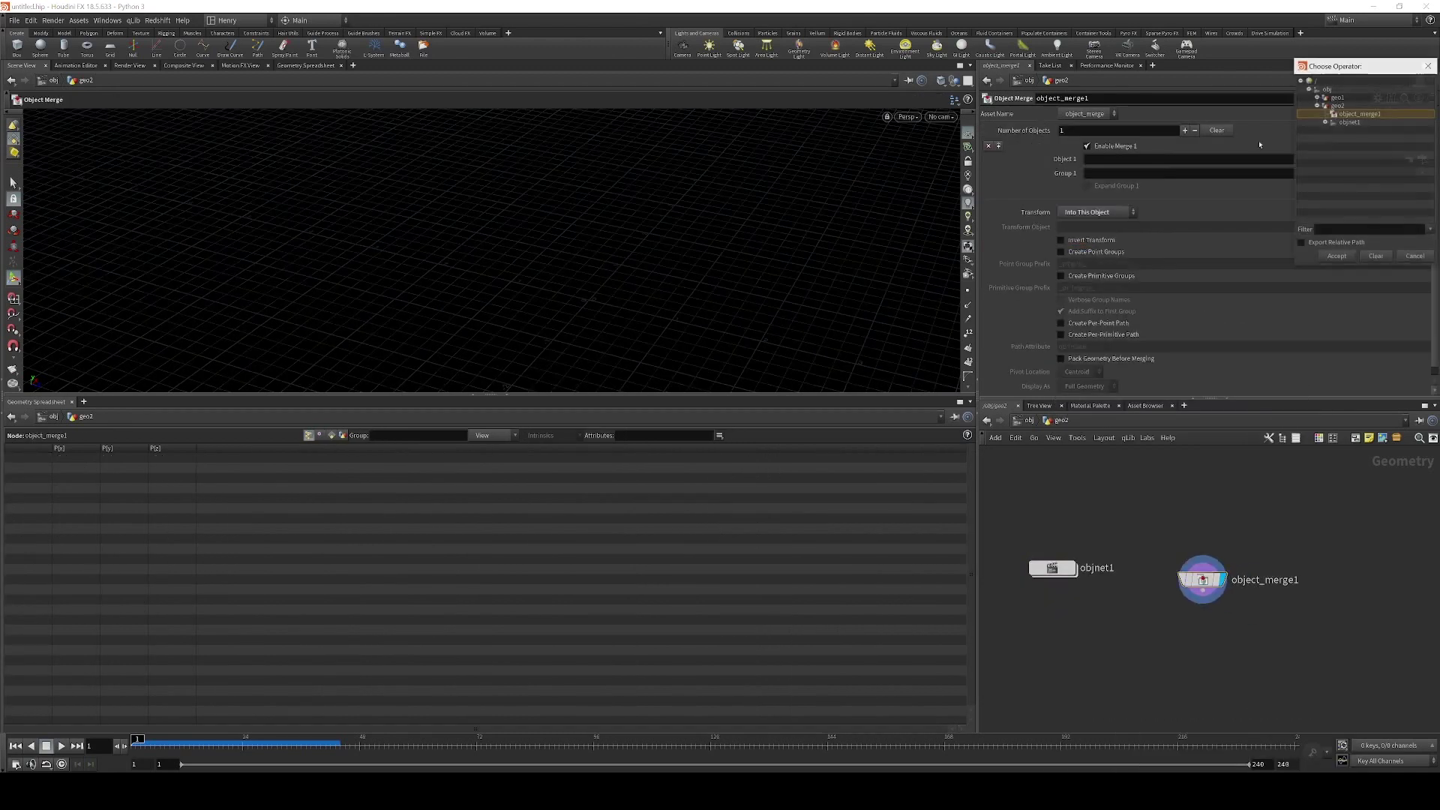
click(1401, 257)
click(1420, 159)
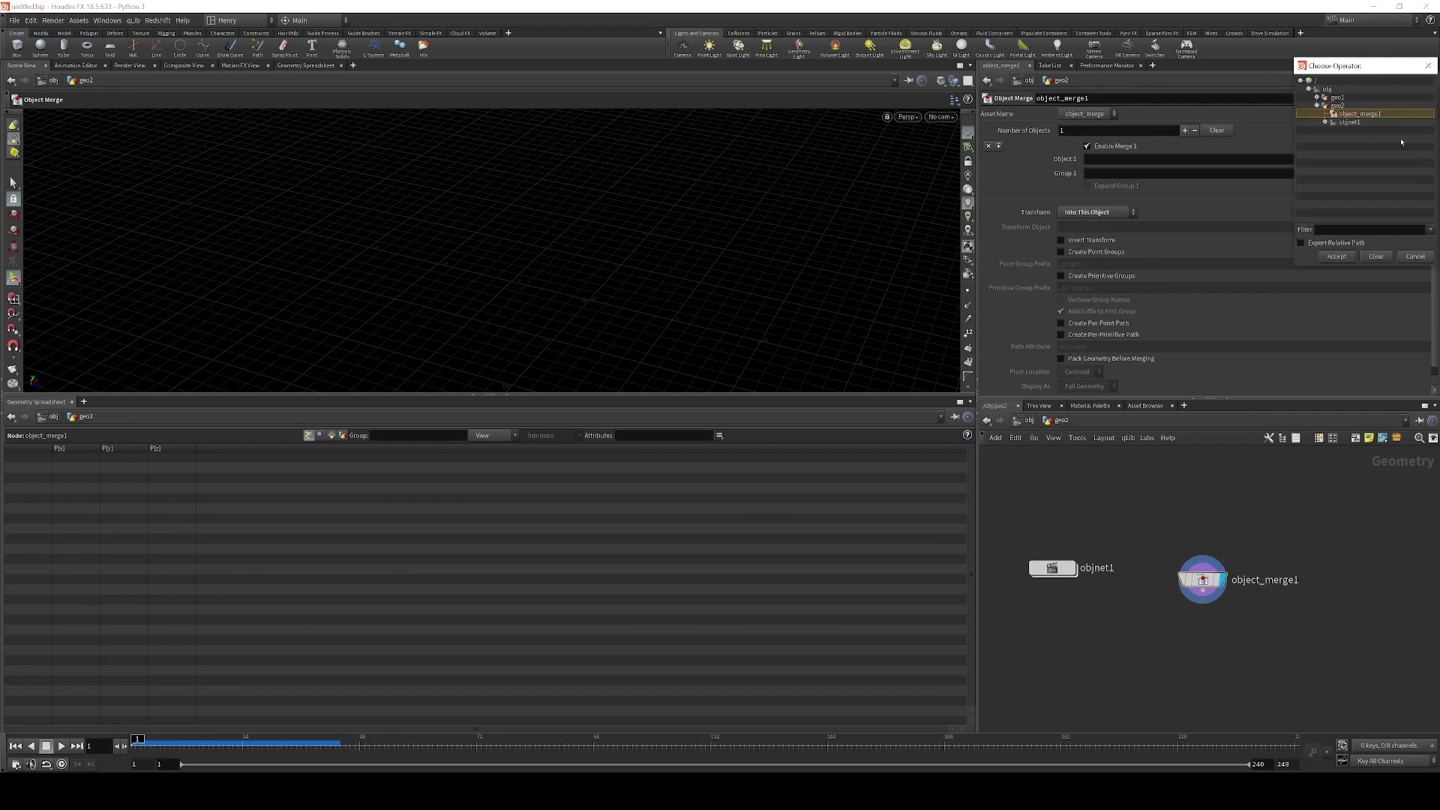
click(1326, 121)
click(1334, 130)
scroll(1373, 165, down, 10)
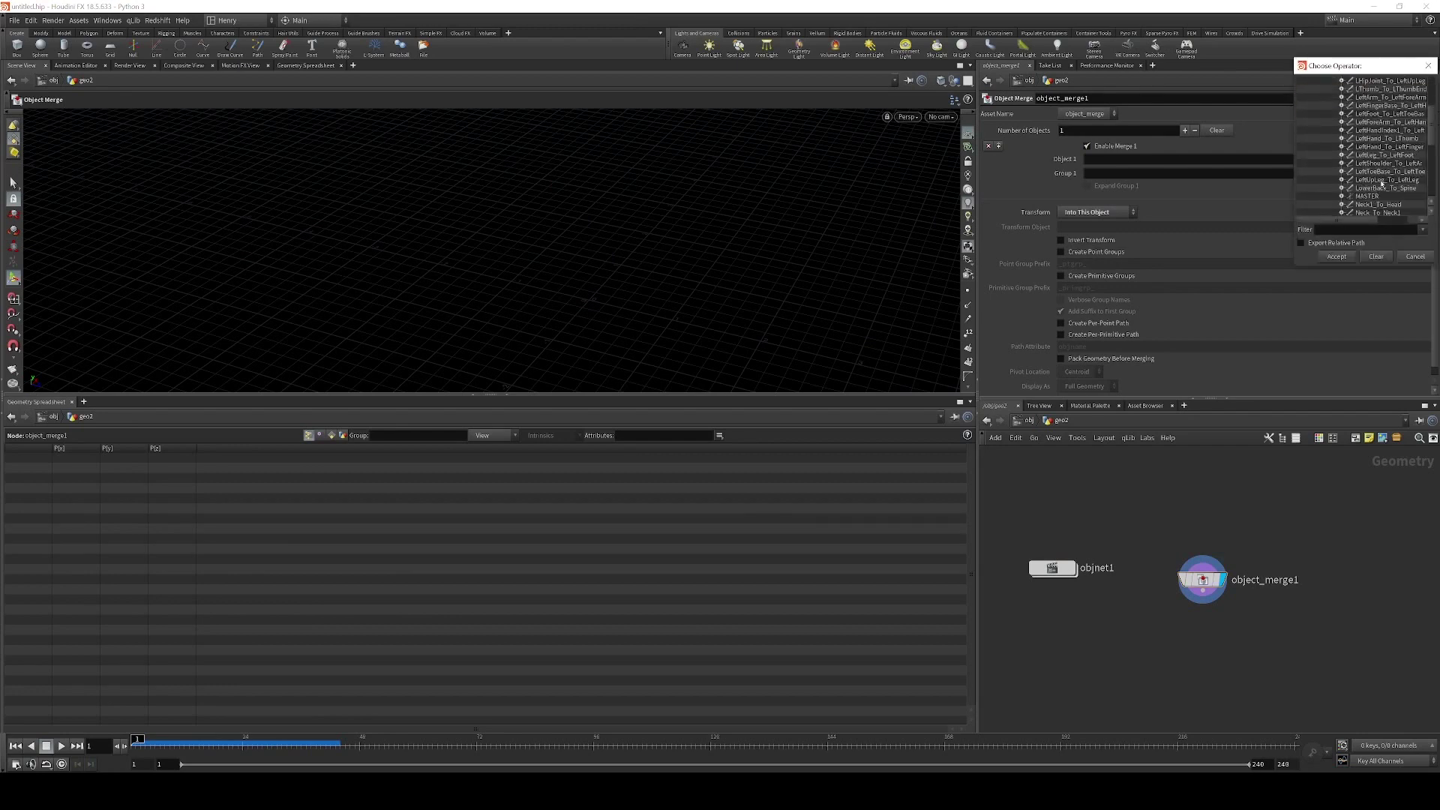
click(1361, 195)
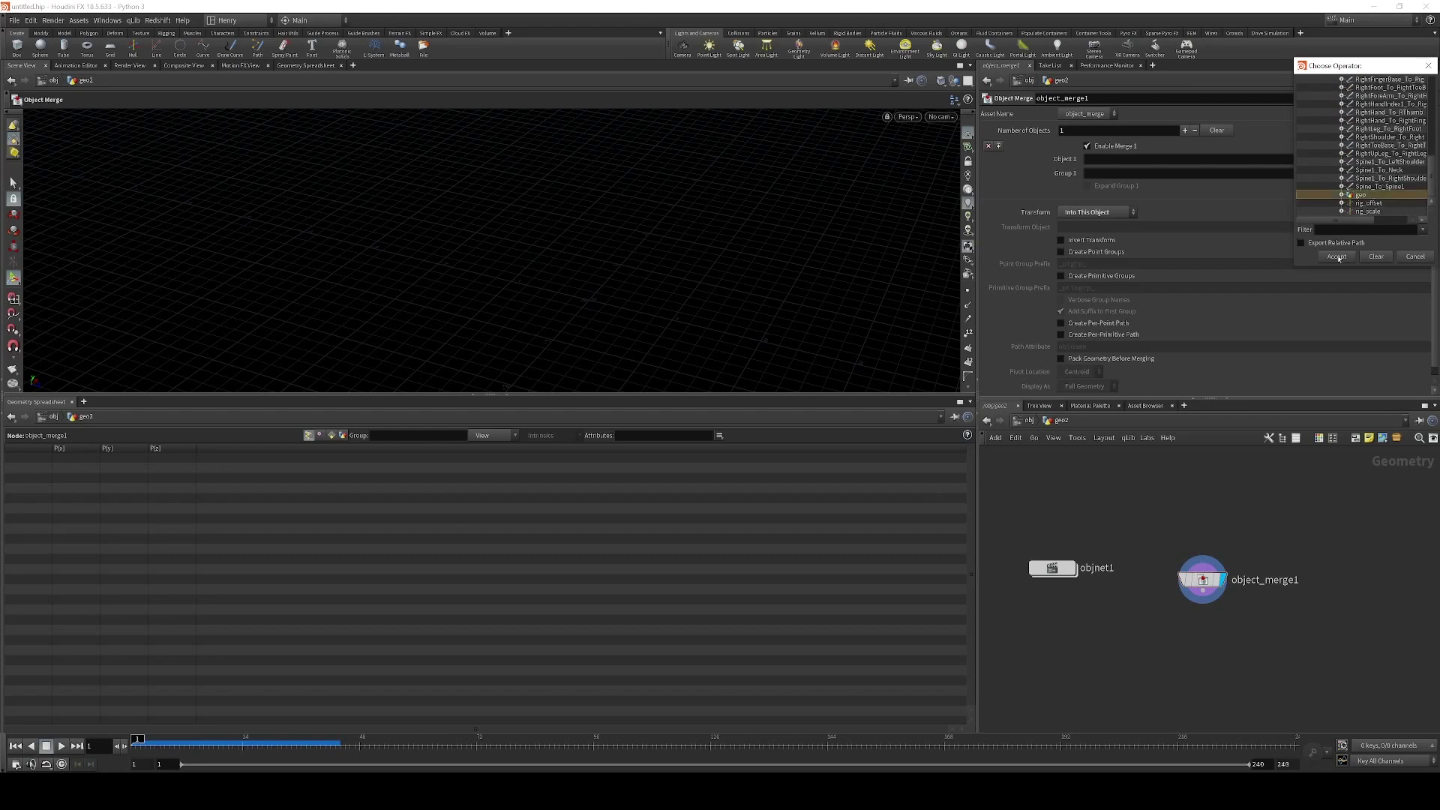
click(1337, 256)
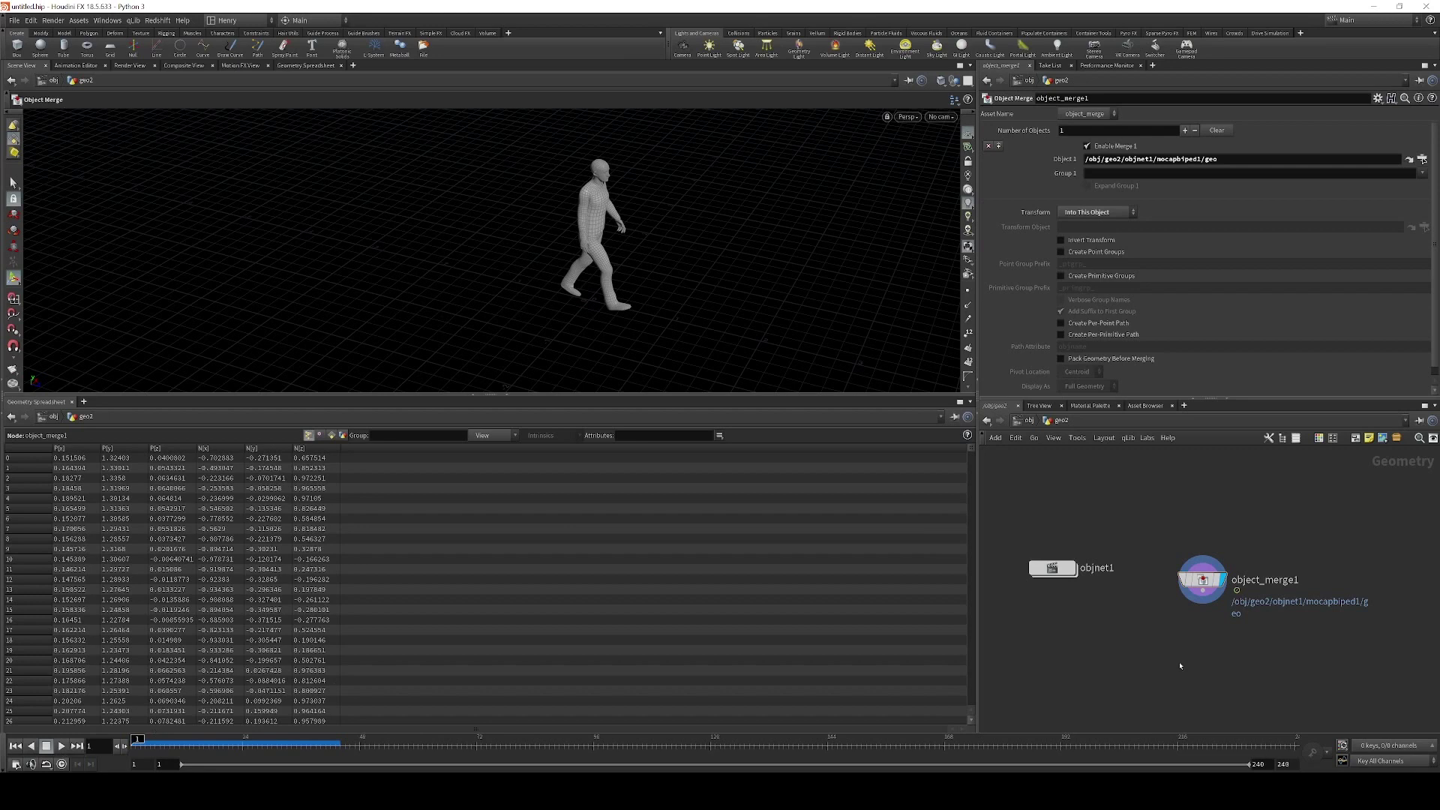
key(Tab)
Add a ROP Alembic Output node below object_merge1
text(rop)
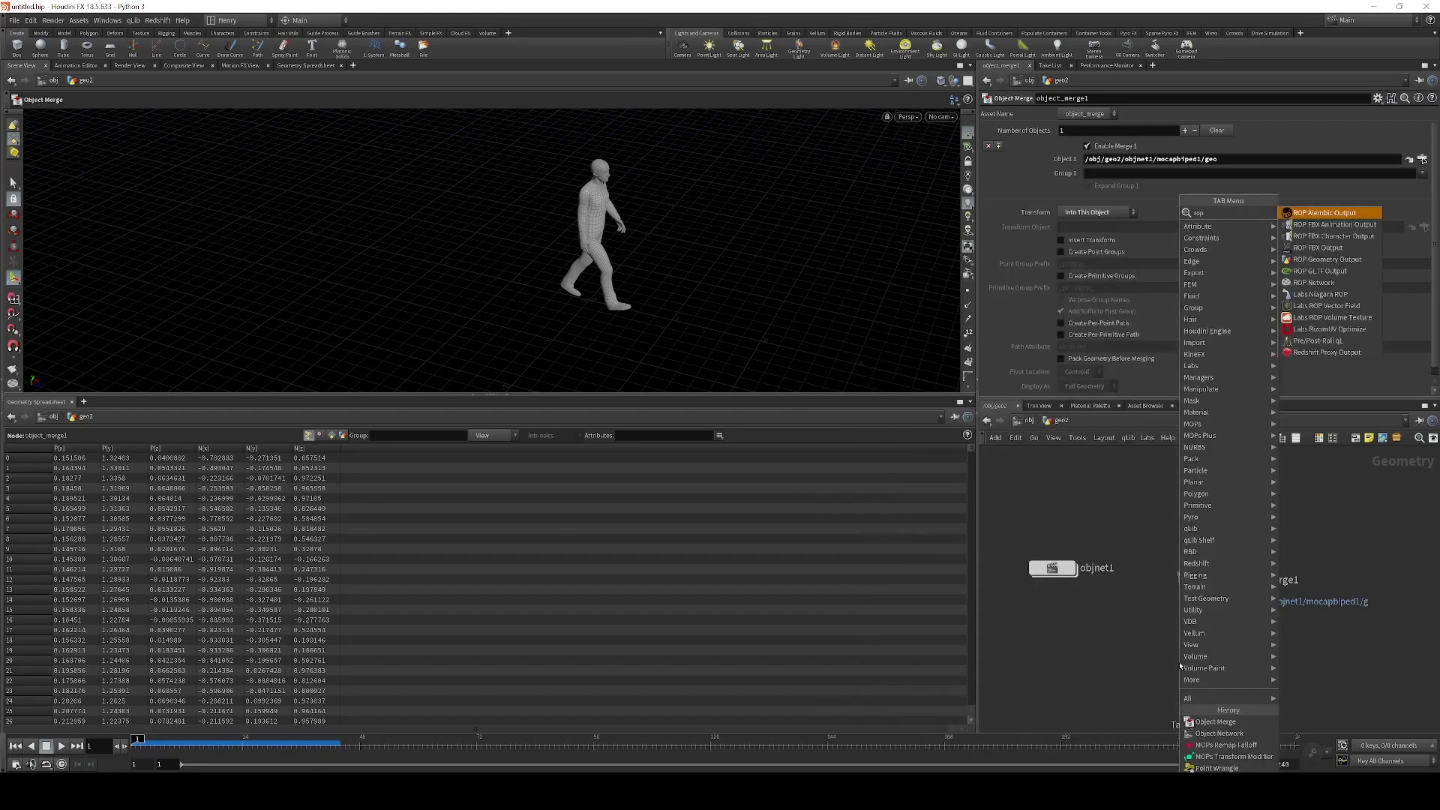
key(Return)
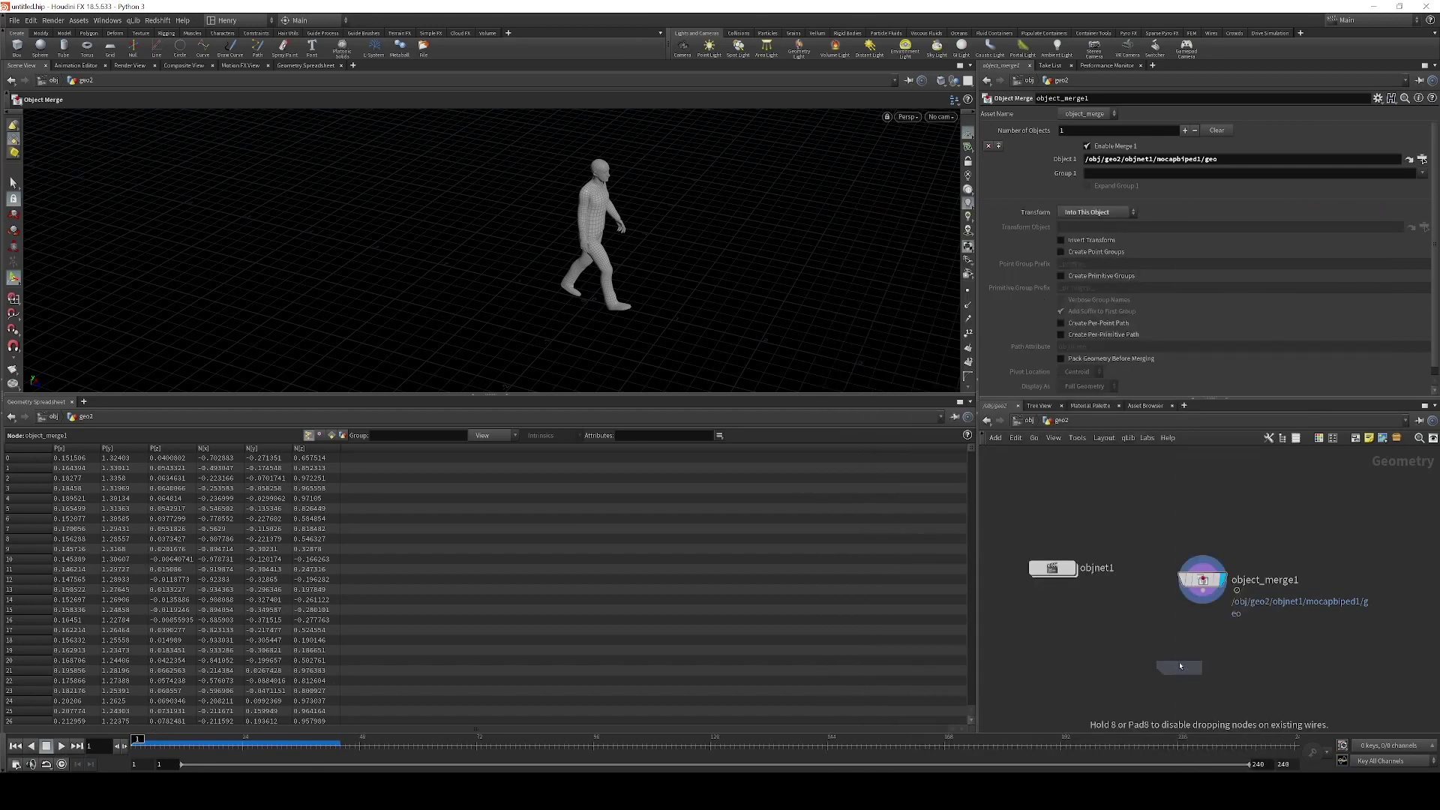
click(1180, 666)
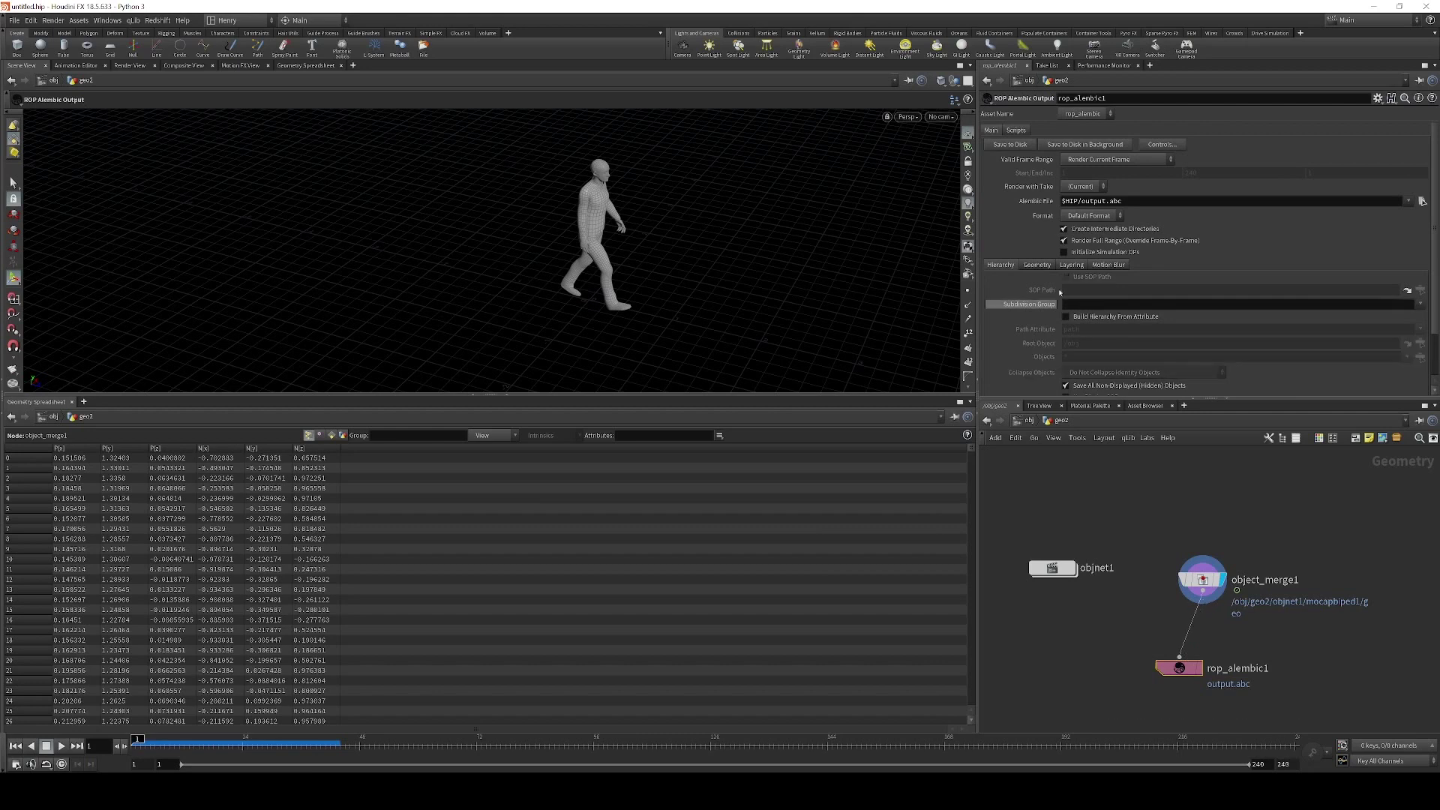
Set Valid Frame Range to Render Frame Range, delete the Start/End channels, and set End to 25
click(1099, 160)
click(1118, 146)
right_click(1033, 172)
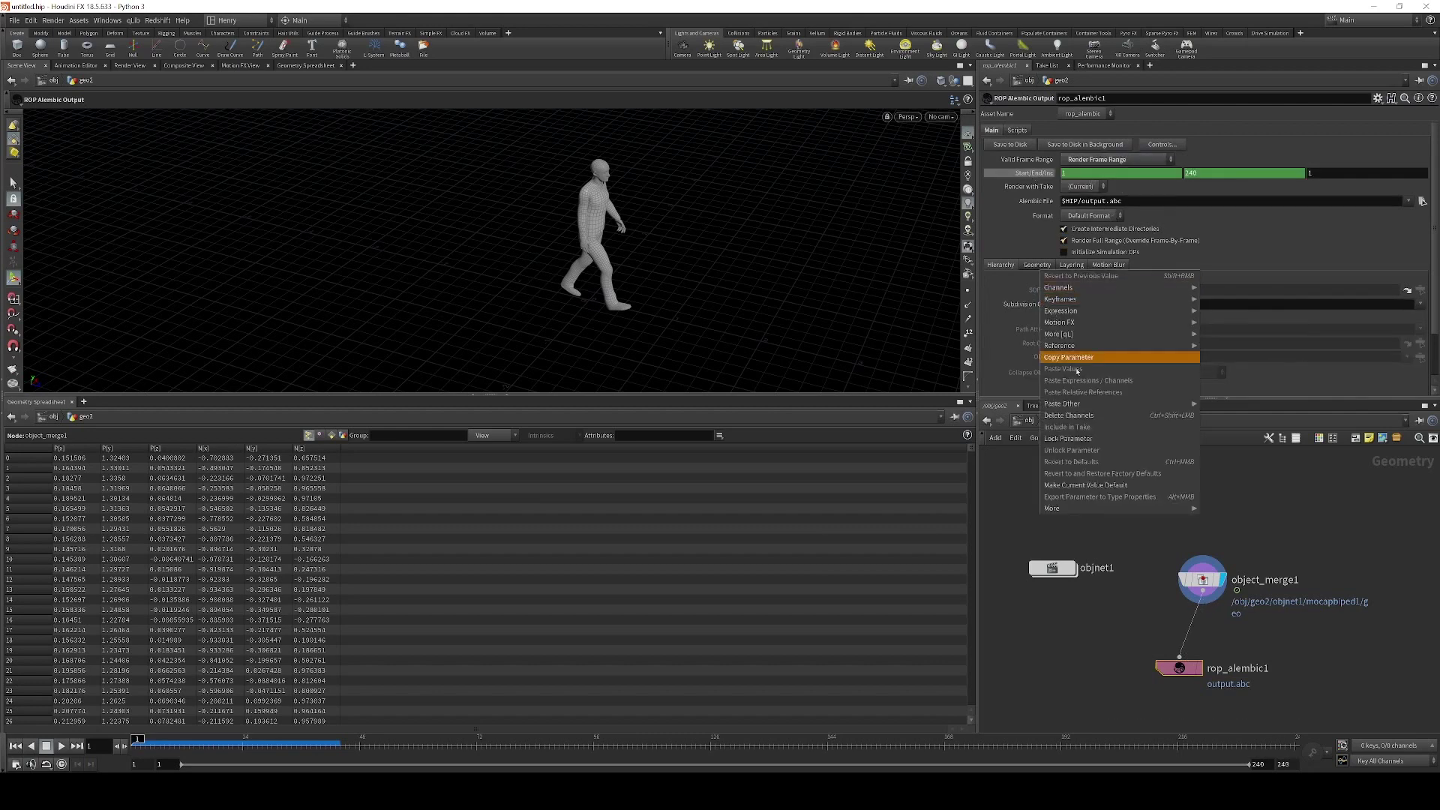
click(1072, 414)
click(1204, 173)
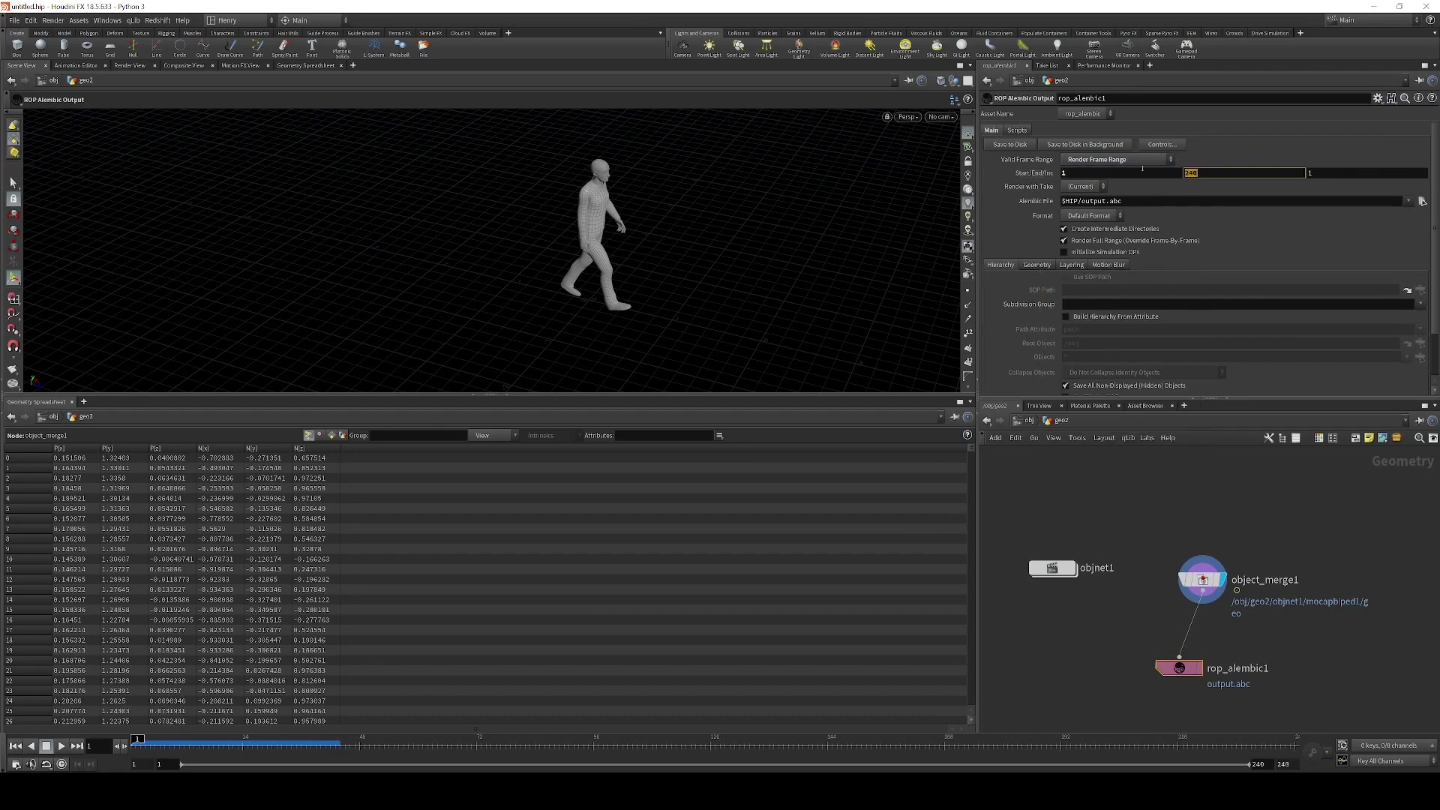
text(25)
key(Return)
Add an Alembic reader node, alembic1, to the network
middle_drag(1129, 712, 1106, 607)
key(Tab)
text(al)
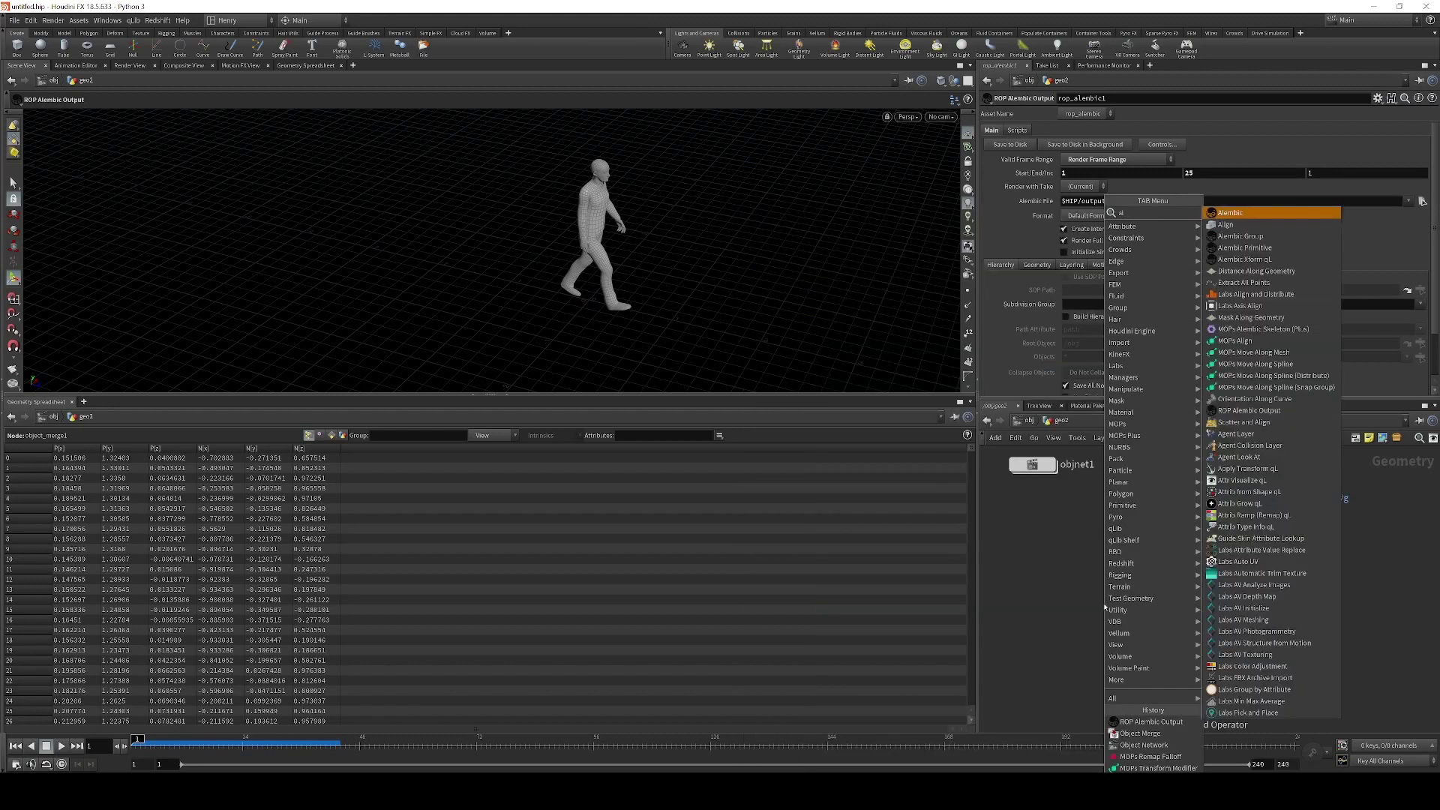
key(Return)
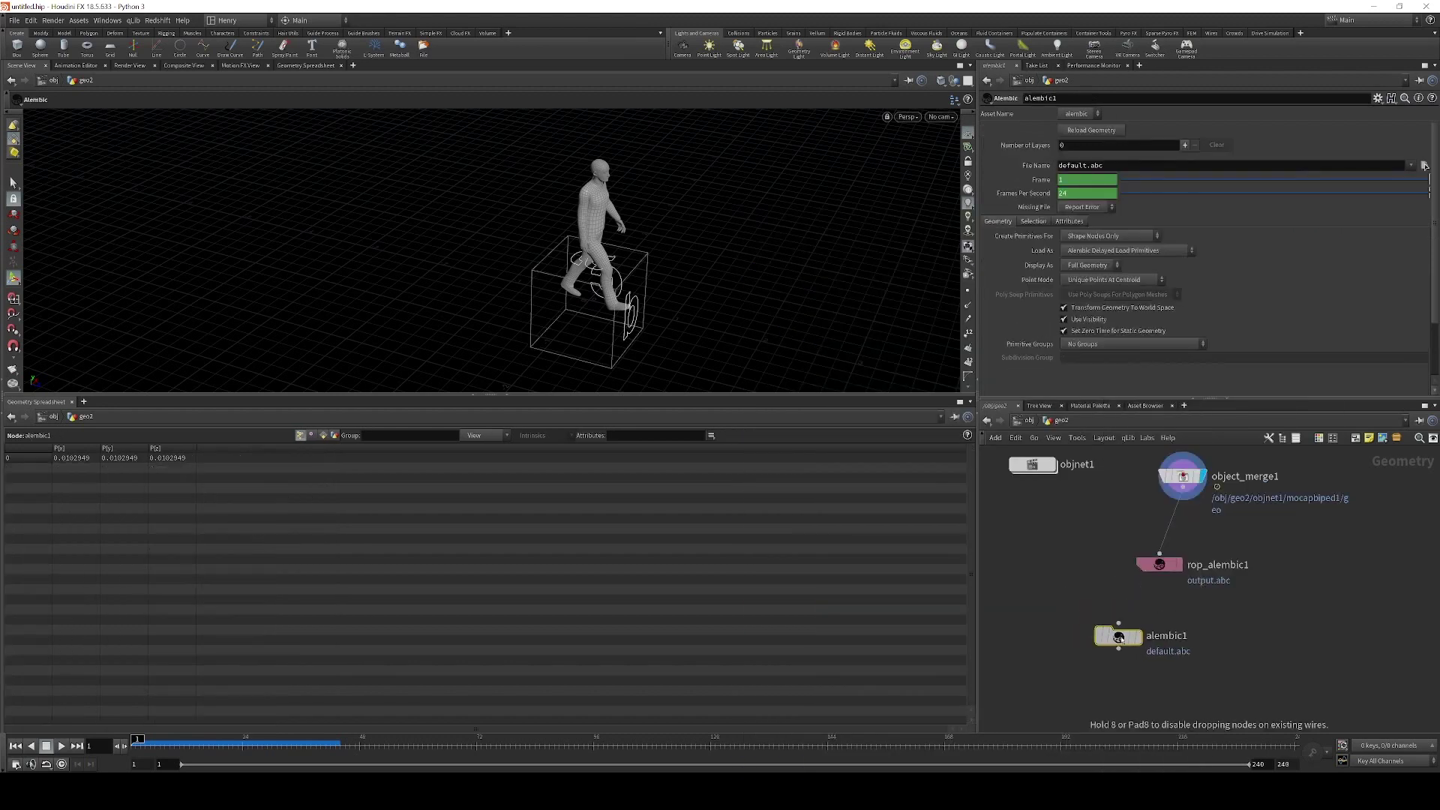
Link alembic1's File Name to rop_alembic1's Alembic File by pasting a relative reference
click(1411, 166)
click(1390, 156)
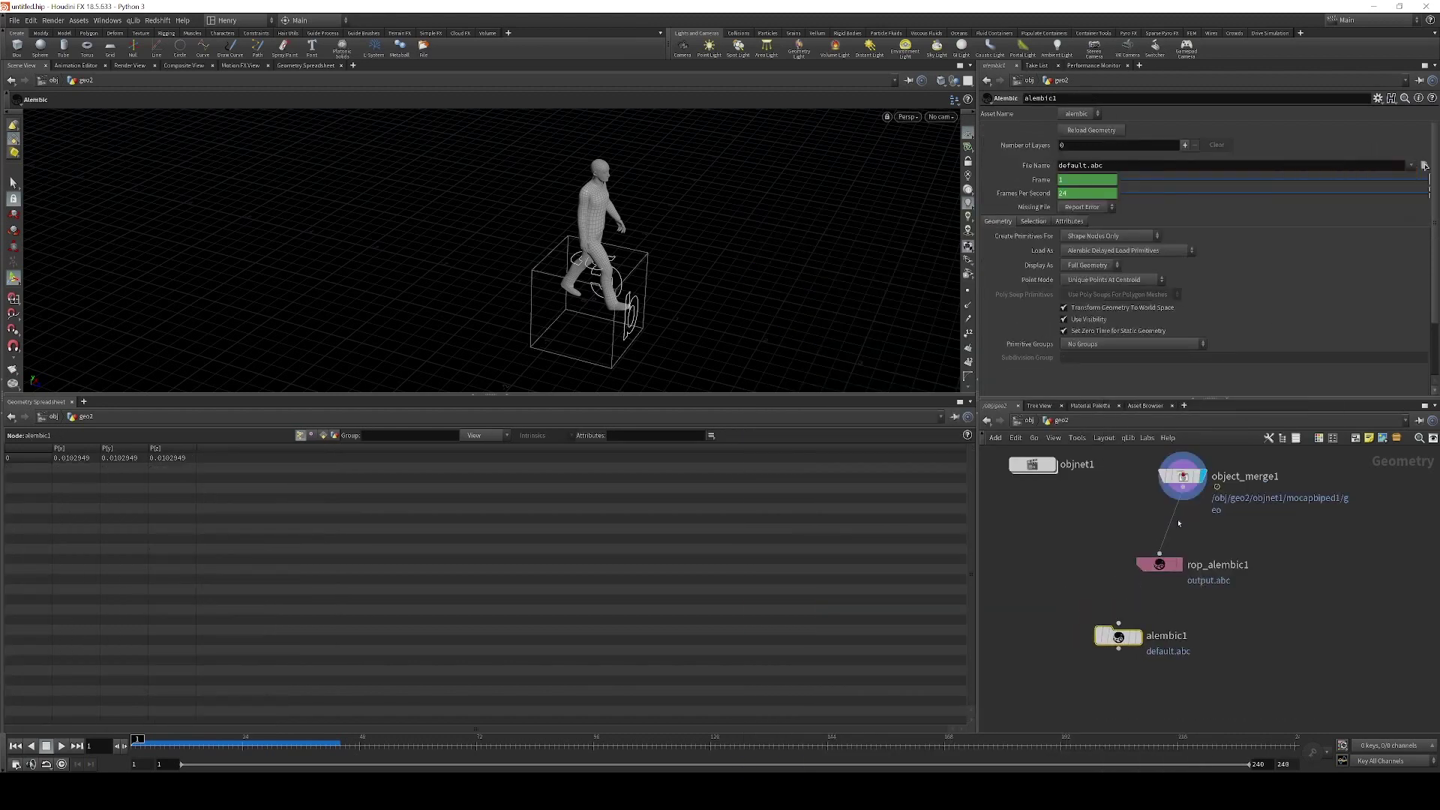
click(1160, 564)
right_click(1025, 202)
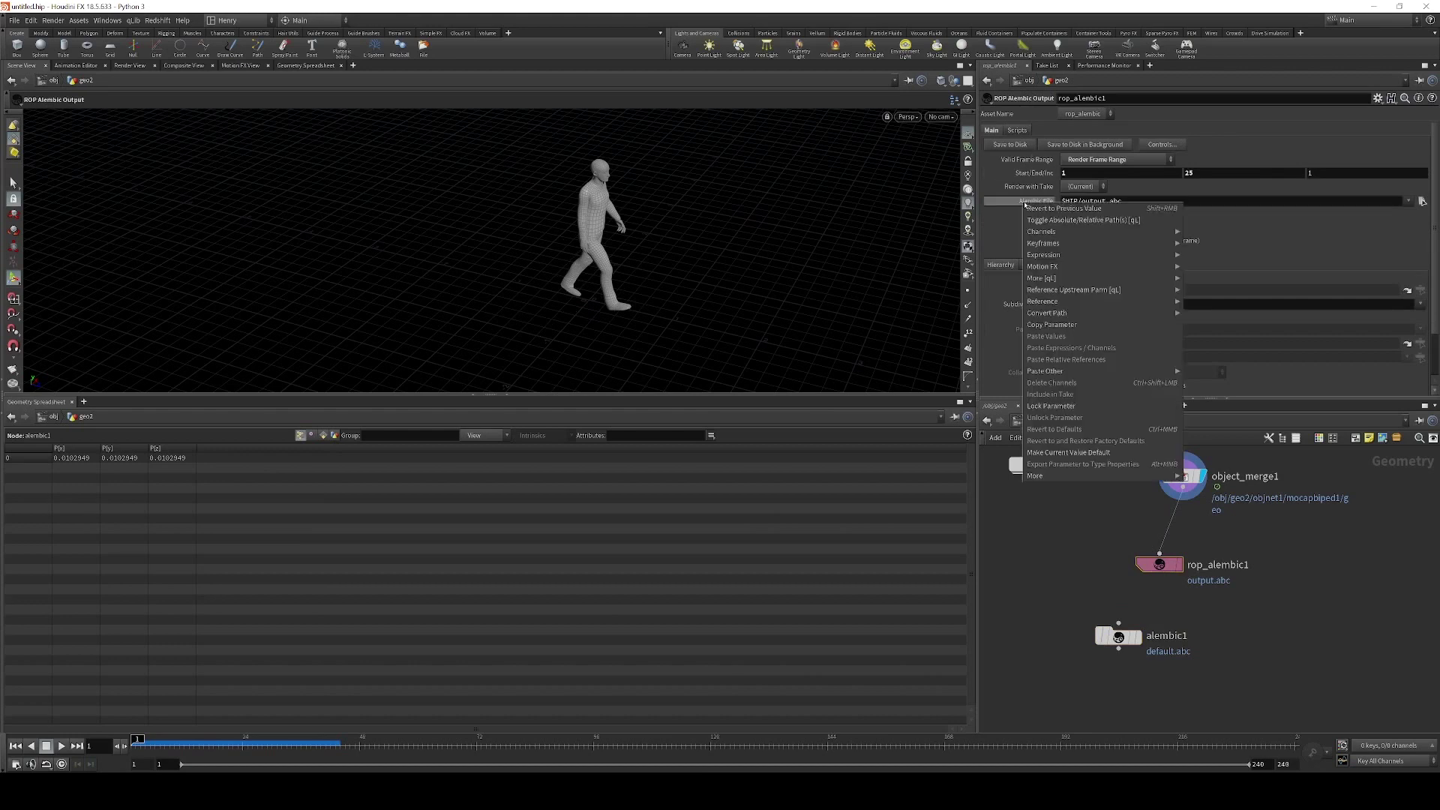
click(1052, 325)
click(1119, 637)
right_click(1033, 166)
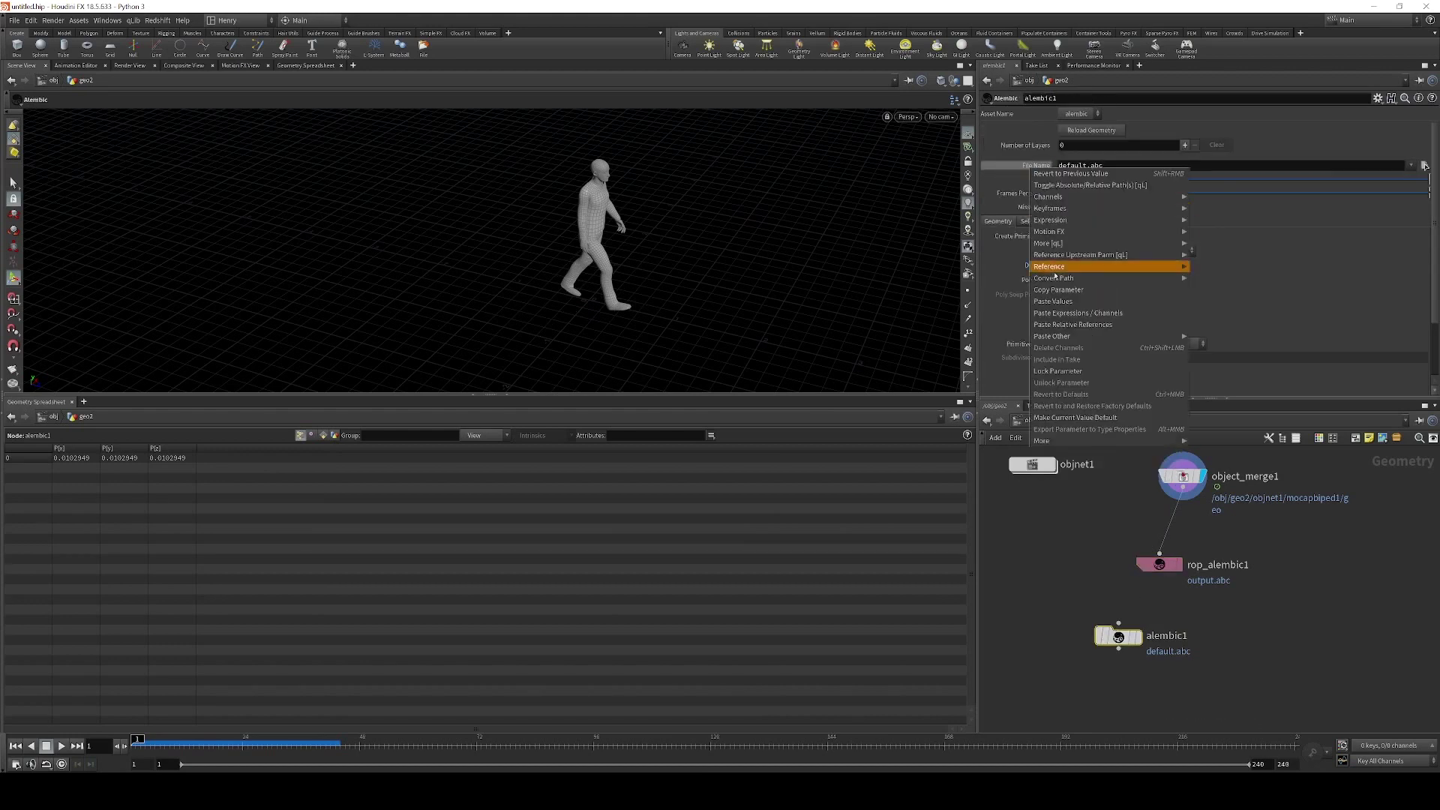
click(1081, 322)
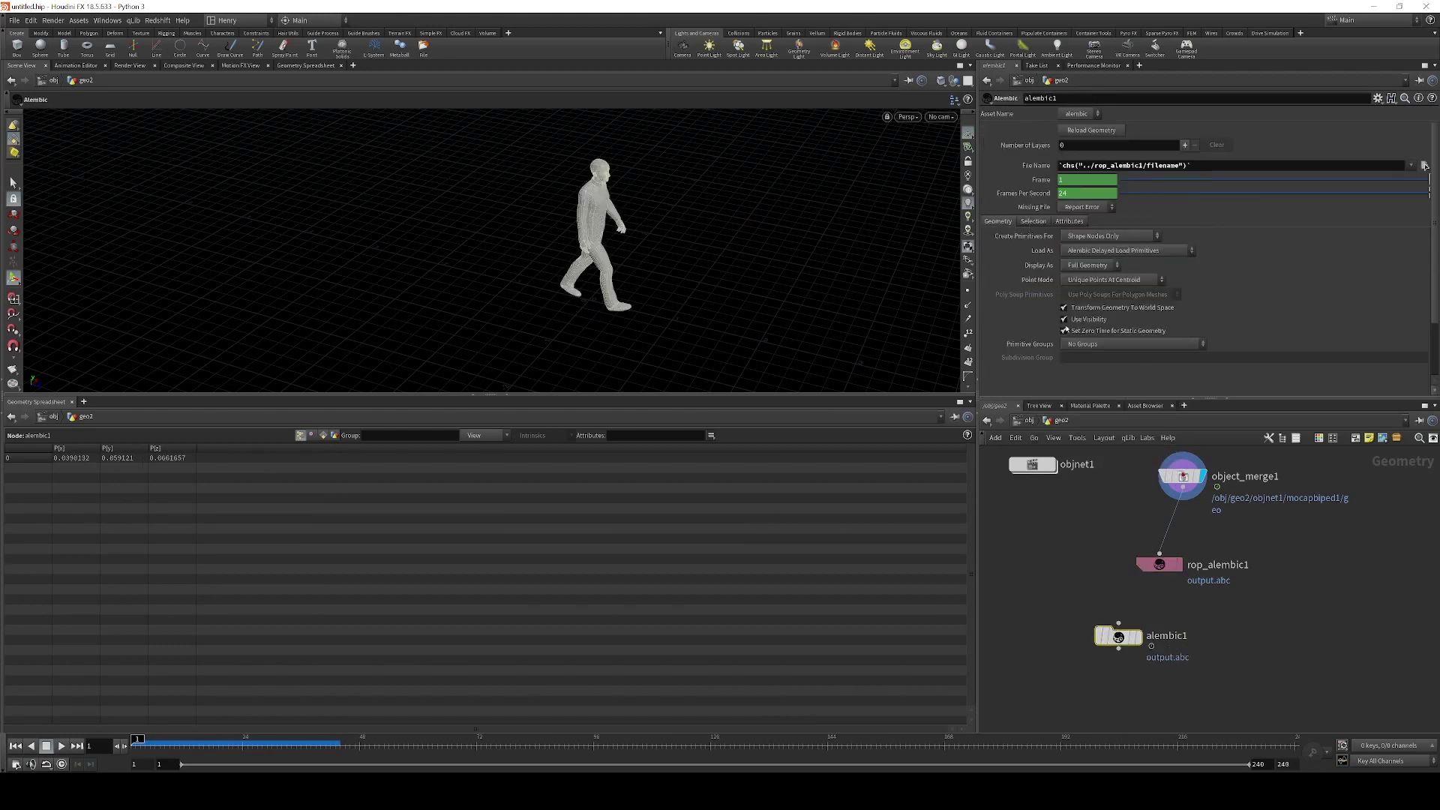
Set alembic1's display flag and scrub to frame 26 to check the walk
click(1138, 637)
drag(138, 741, 19, 761)
middle_drag(1276, 570, 1301, 521)
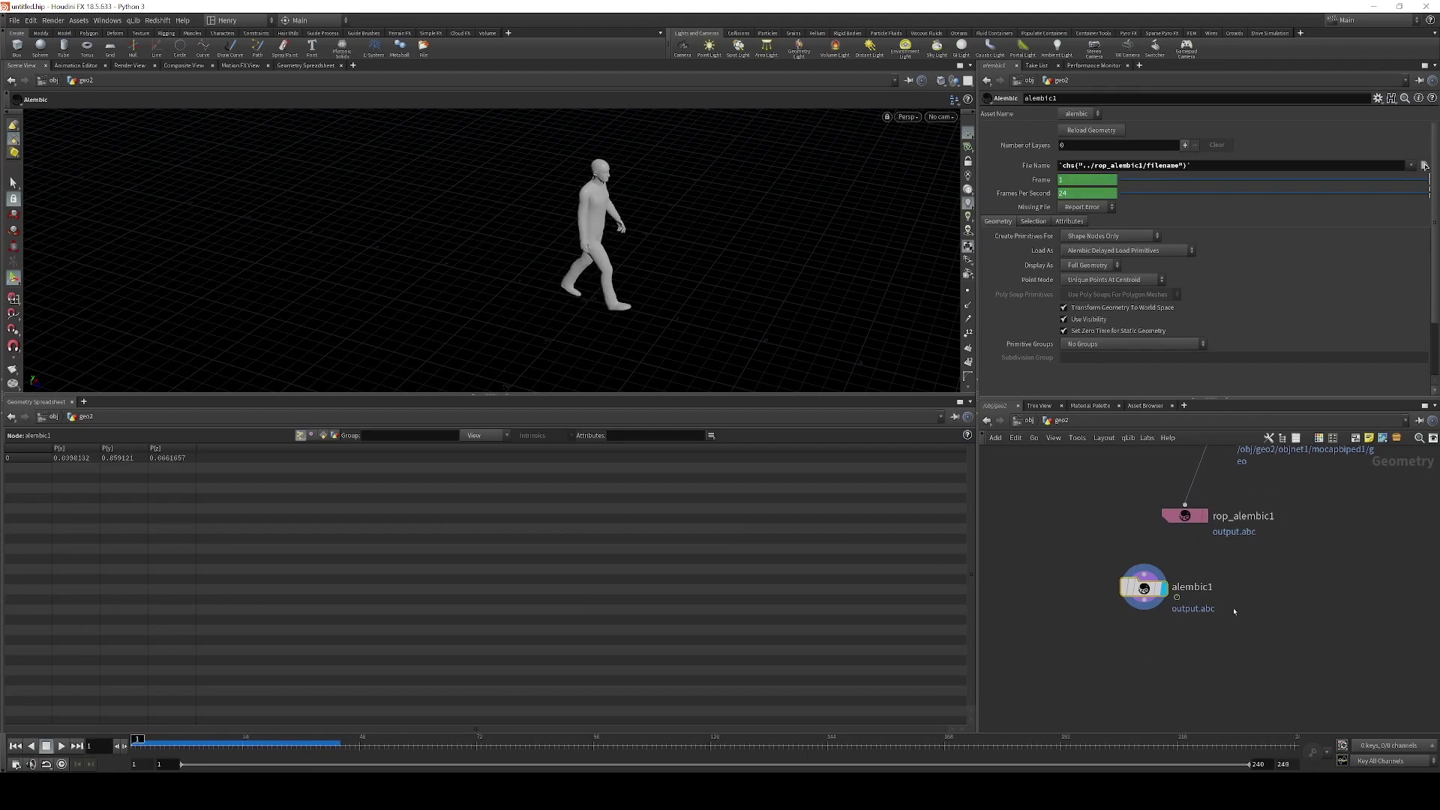
key(Tab)
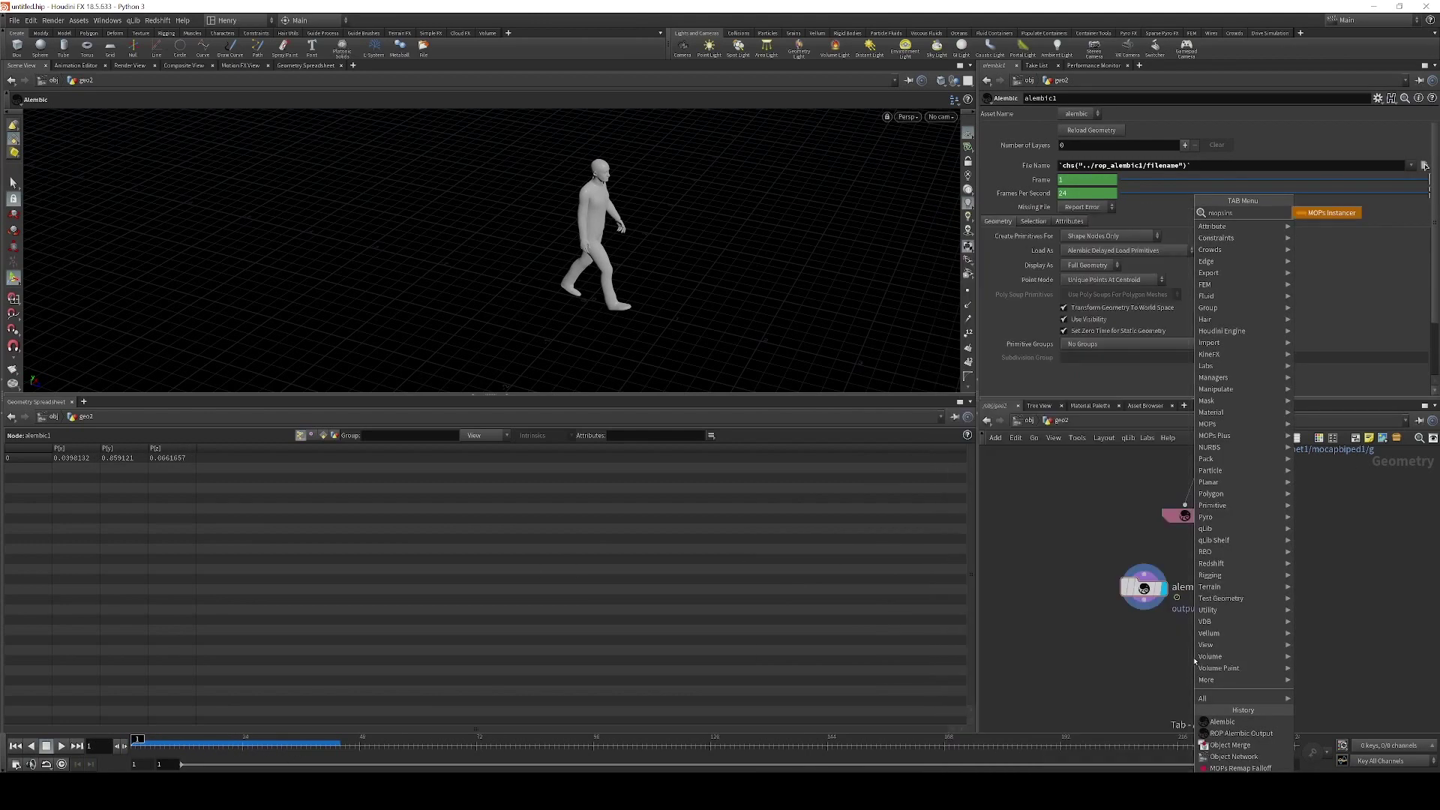
Add a MOPs_Instancer below alembic1 with grid Size Z 10 and Step 1
click(1196, 657)
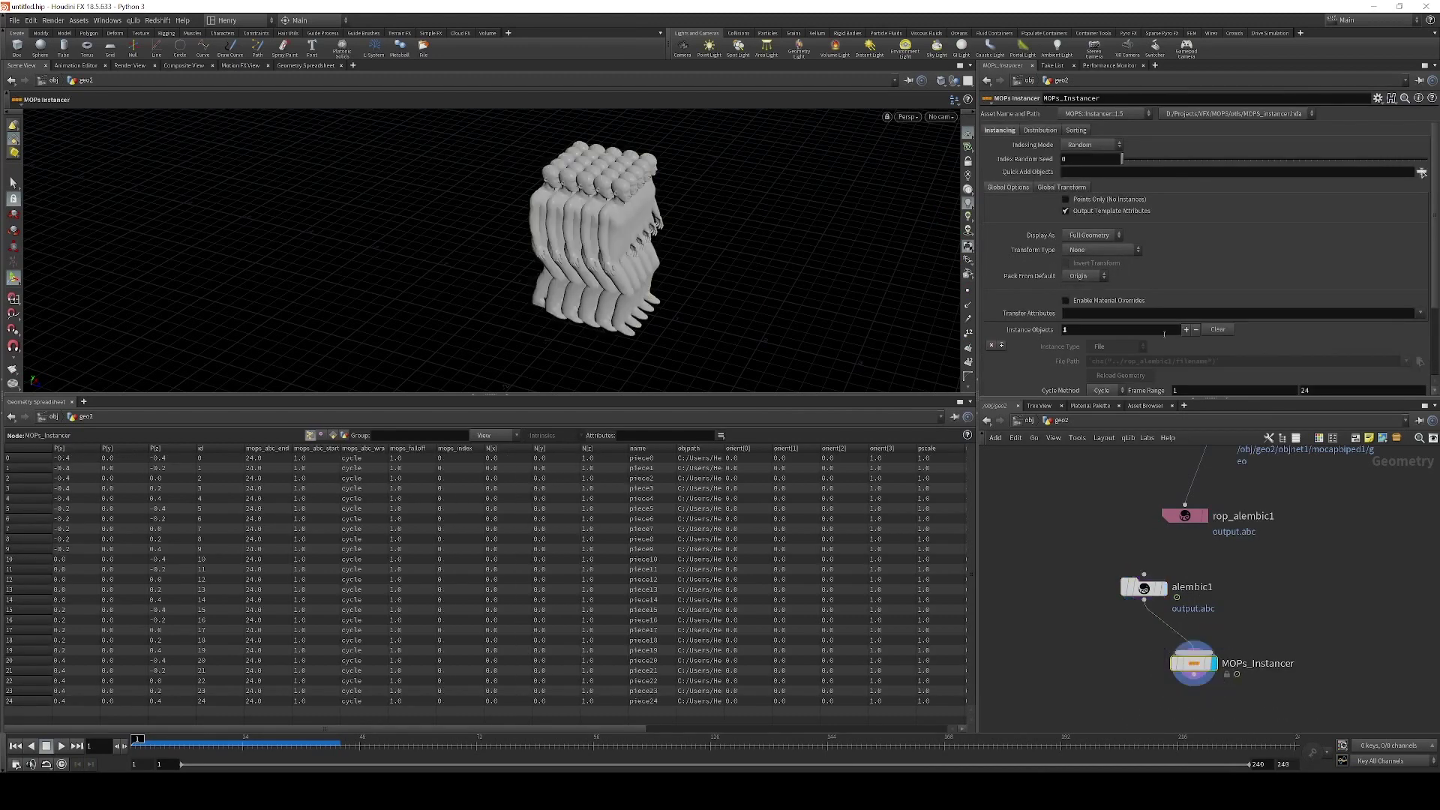
click(1041, 130)
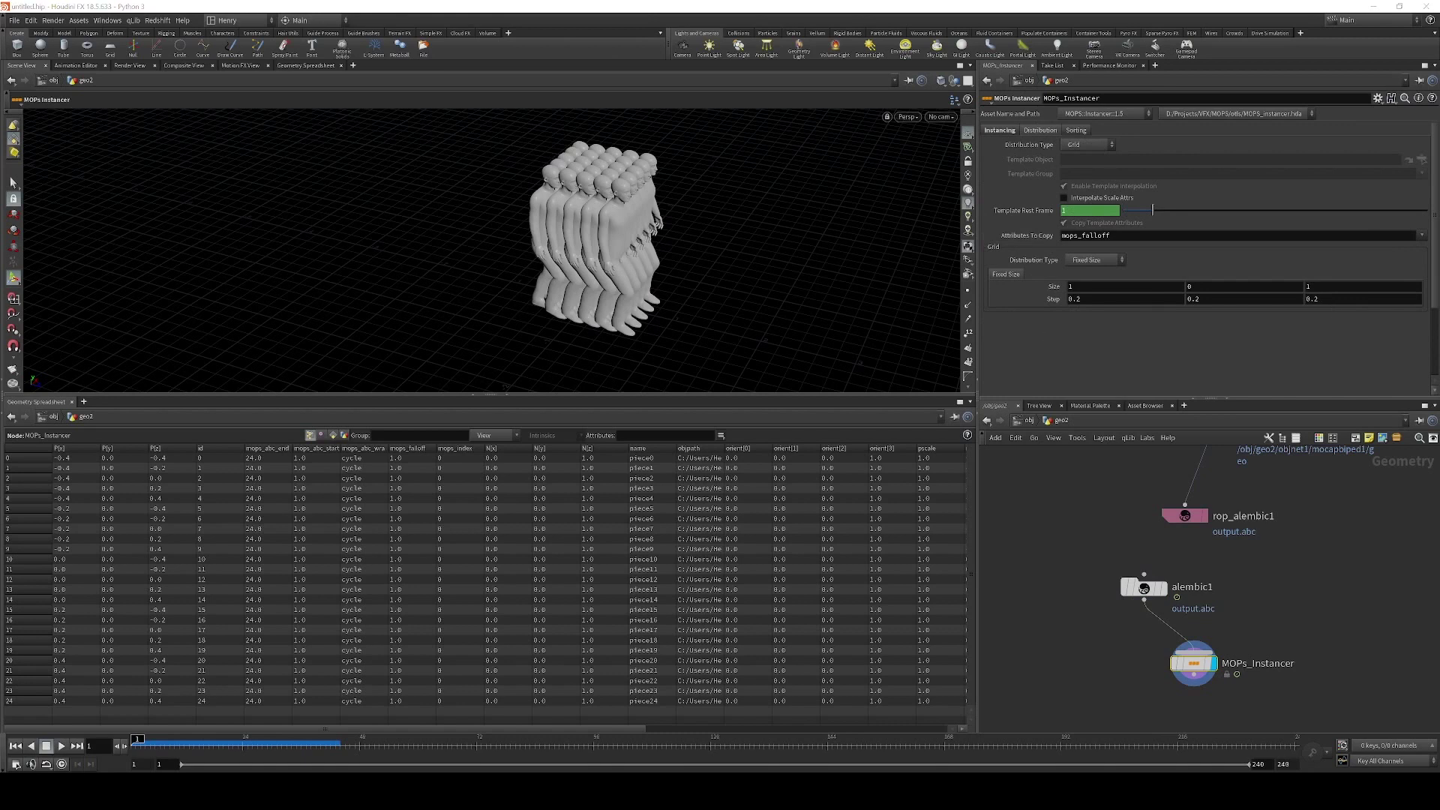
click(1346, 288)
text(0)
key(Return)
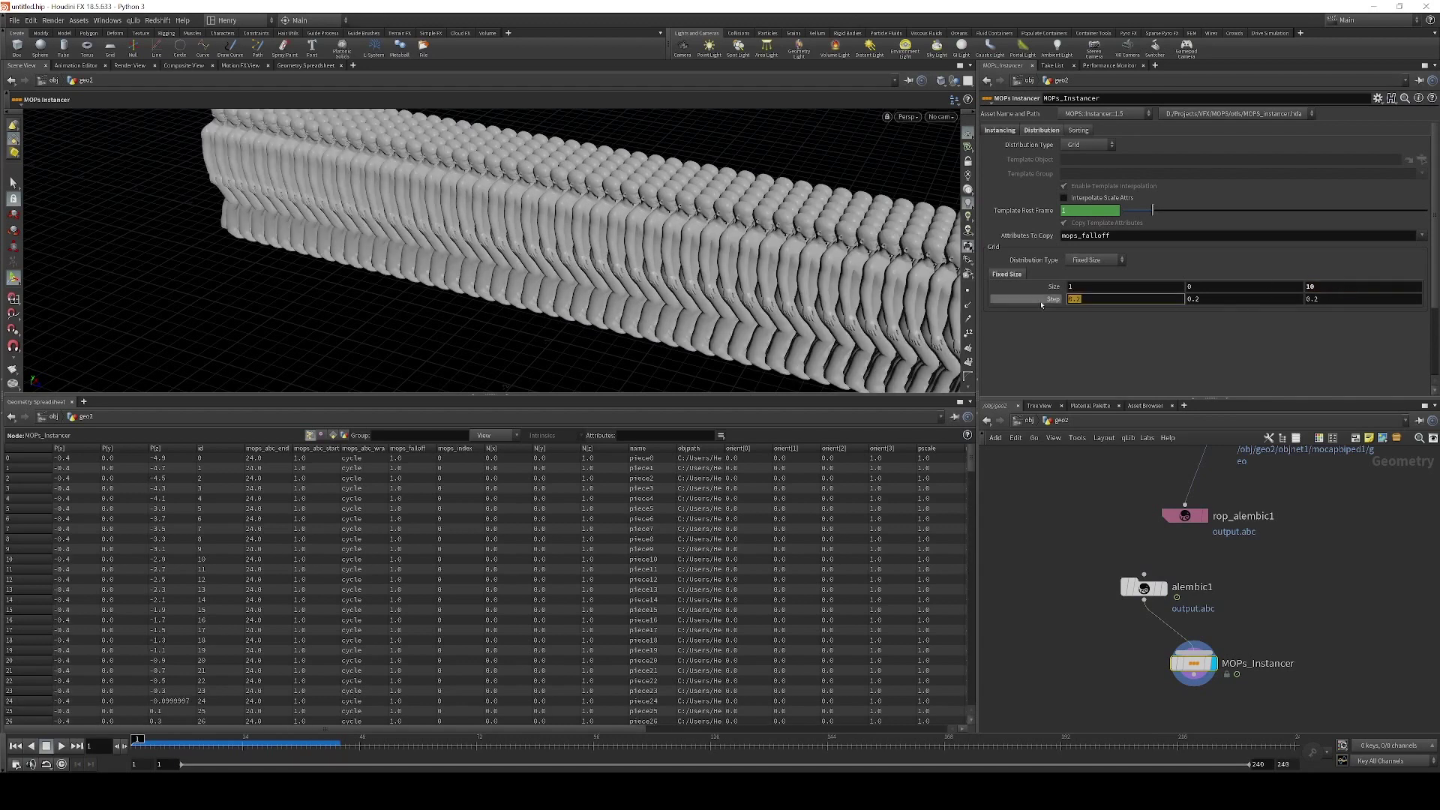
text(1)
key(Return)
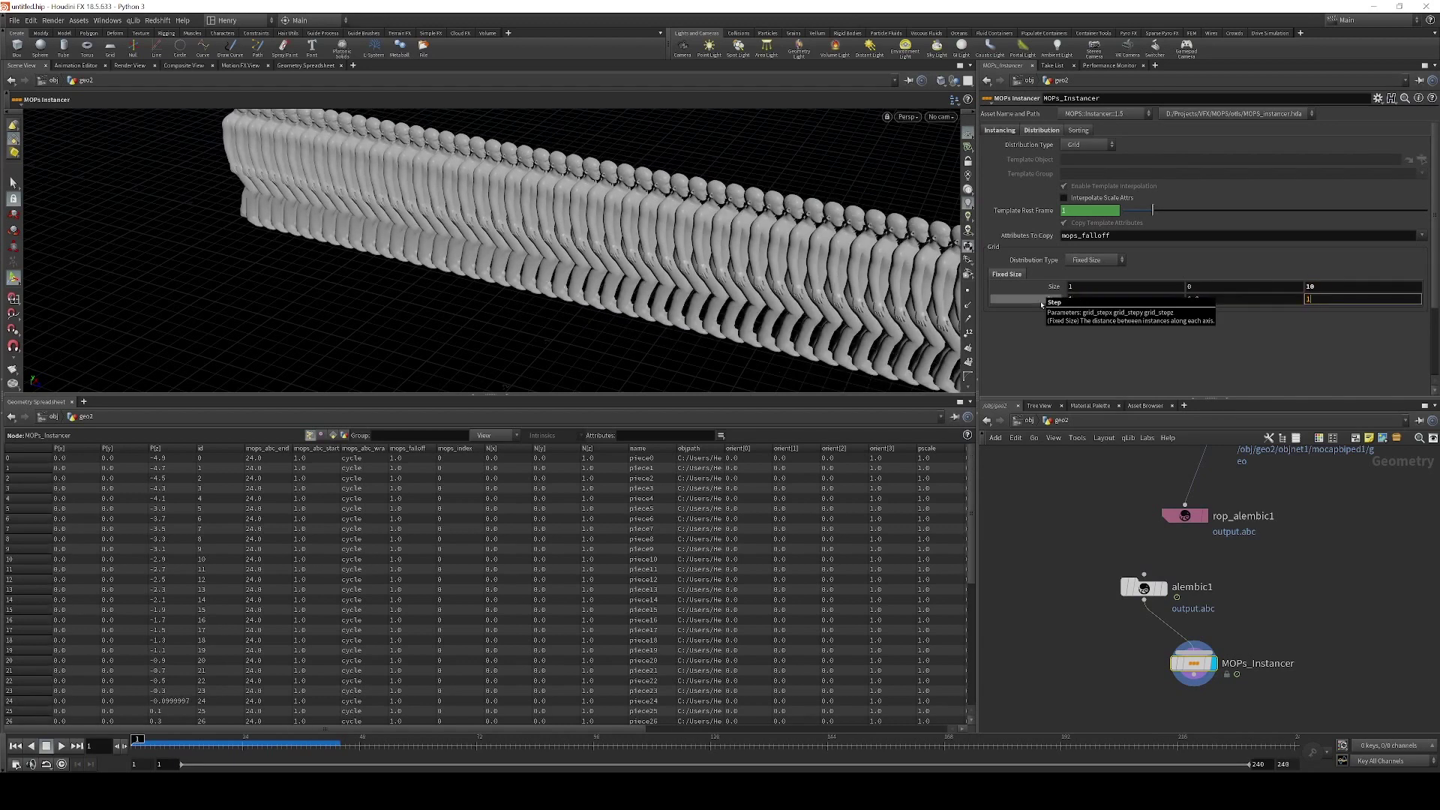
Delete rop_alembic1 and preview the row of ten walkers, then return to frame 1
key(space)
drag(769, 342, 639, 233)
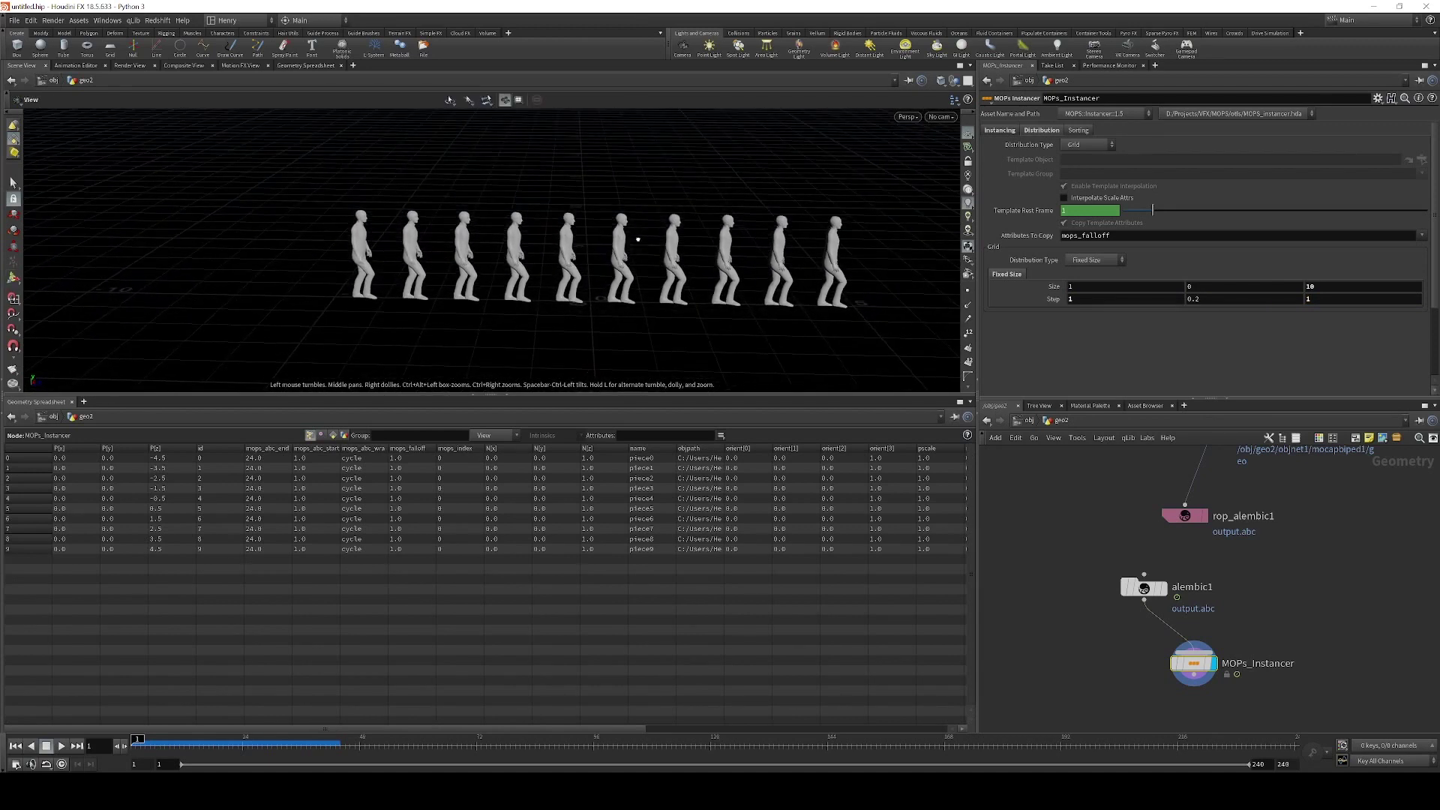
middle_click(1197, 669)
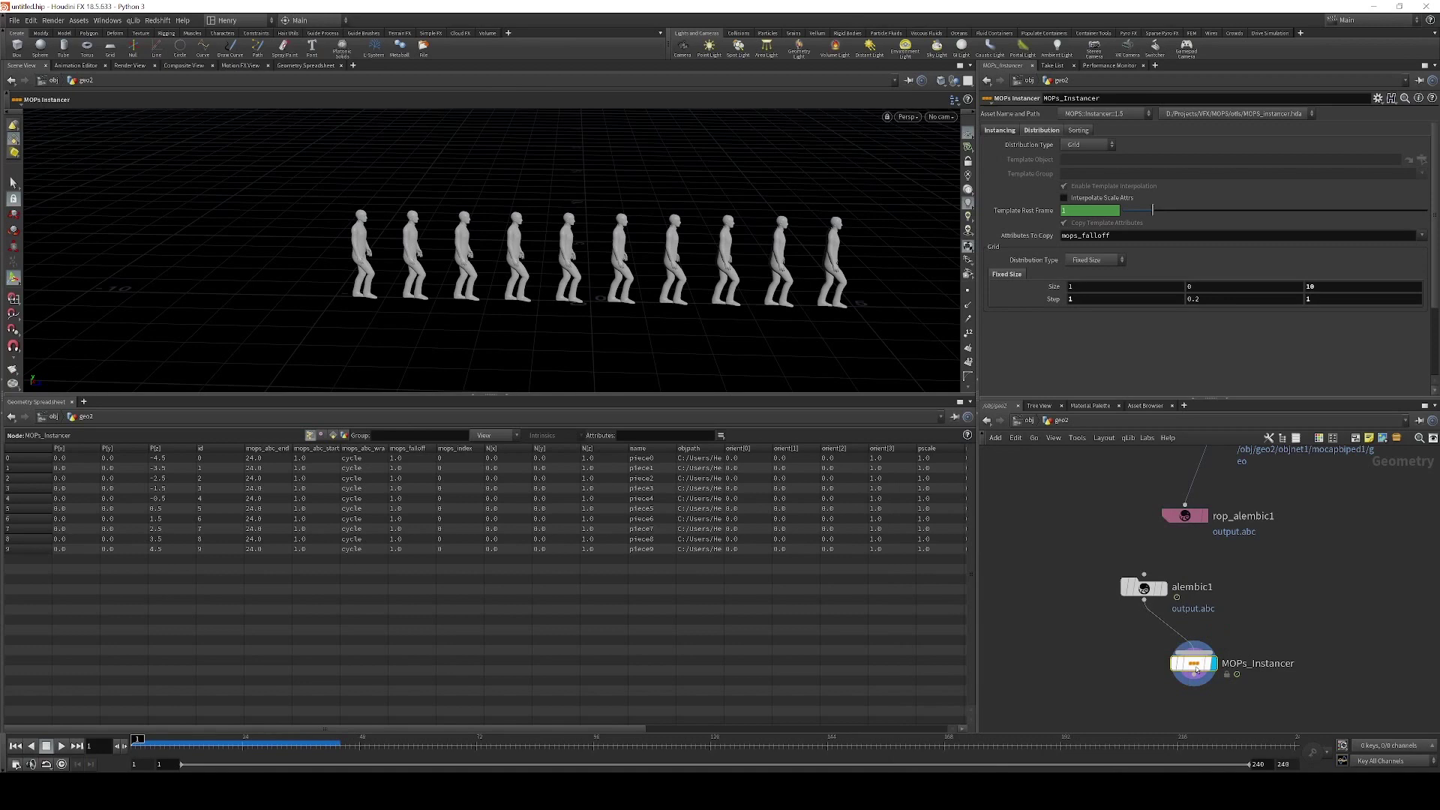
key(ctrl+z)
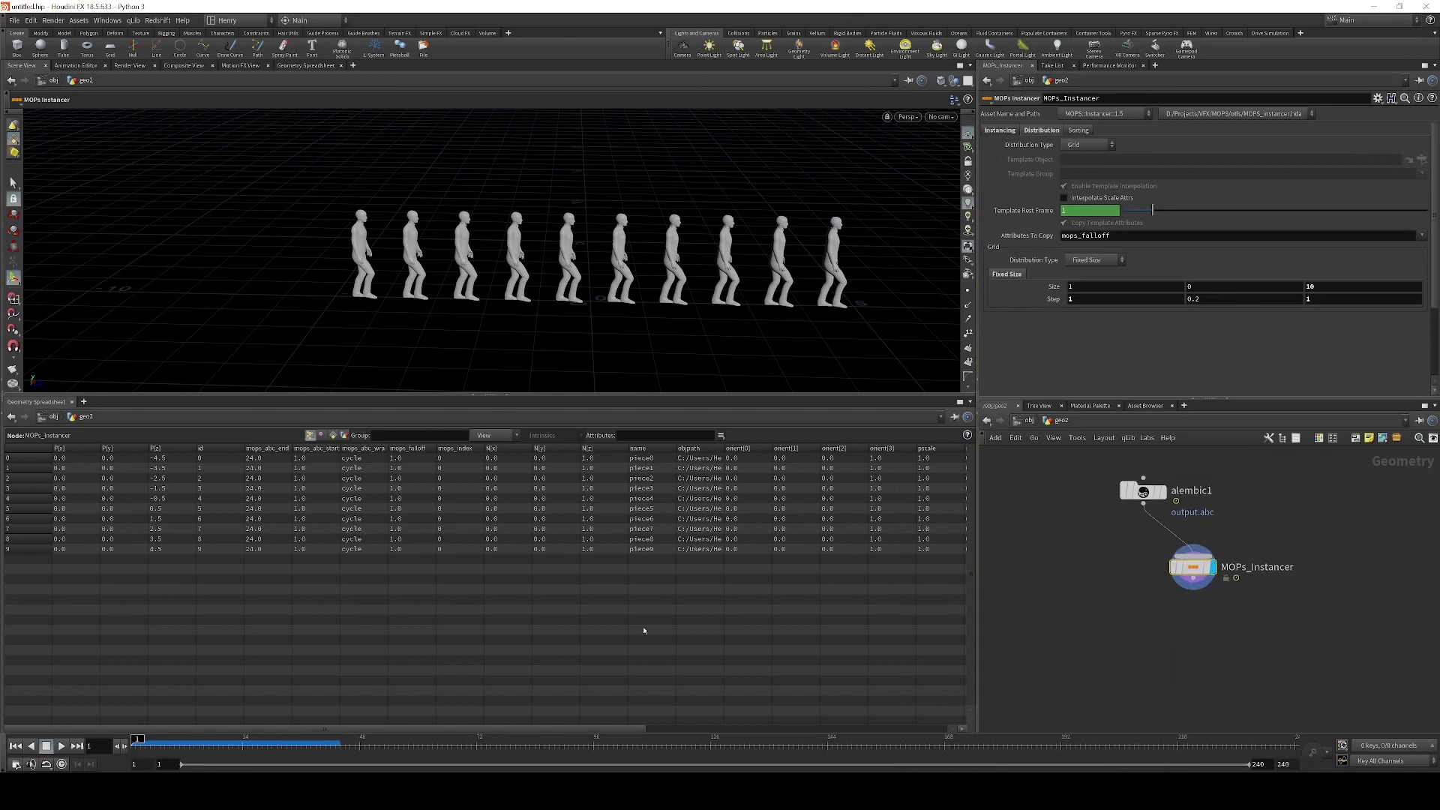
key(Up)
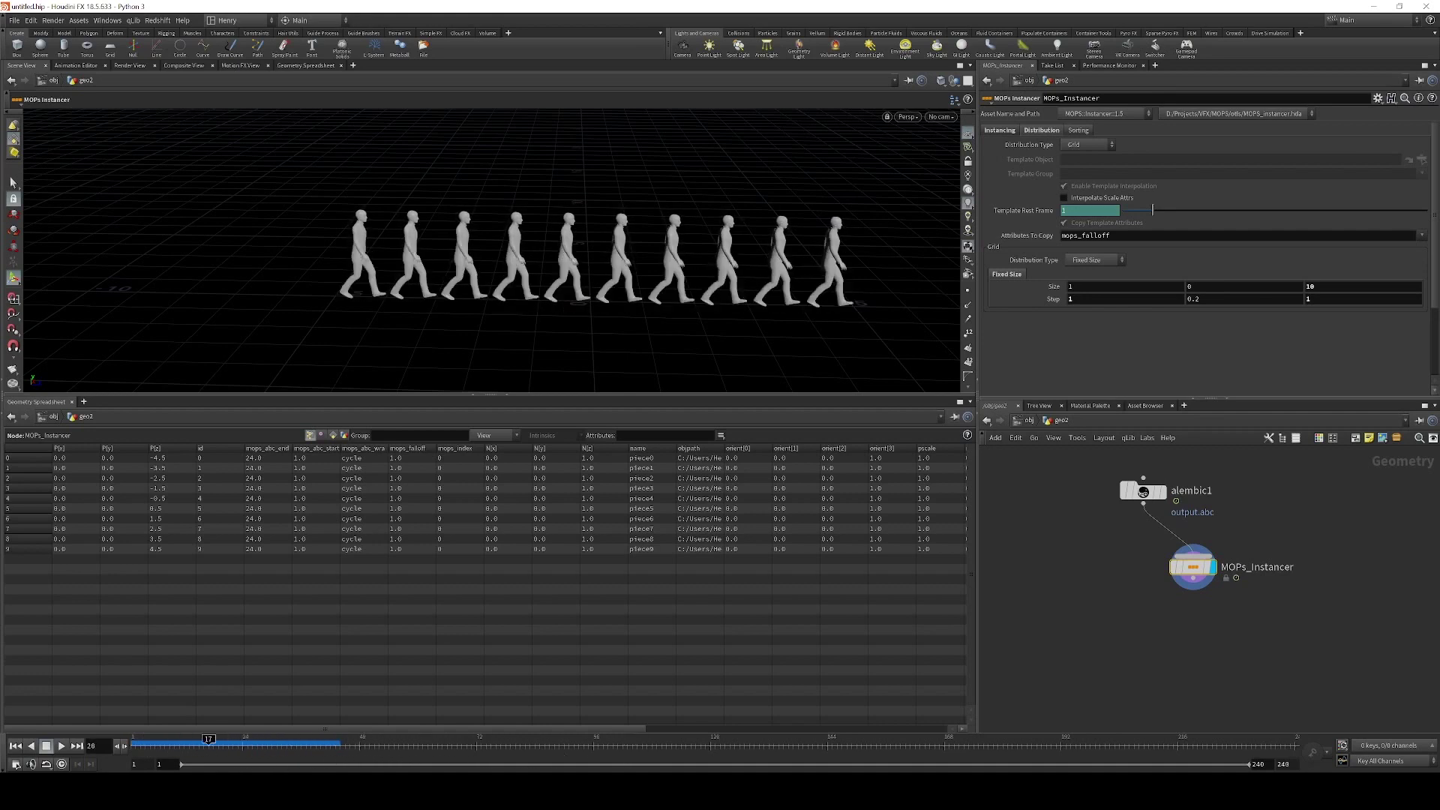
click(94, 747)
text(1)
key(Return)
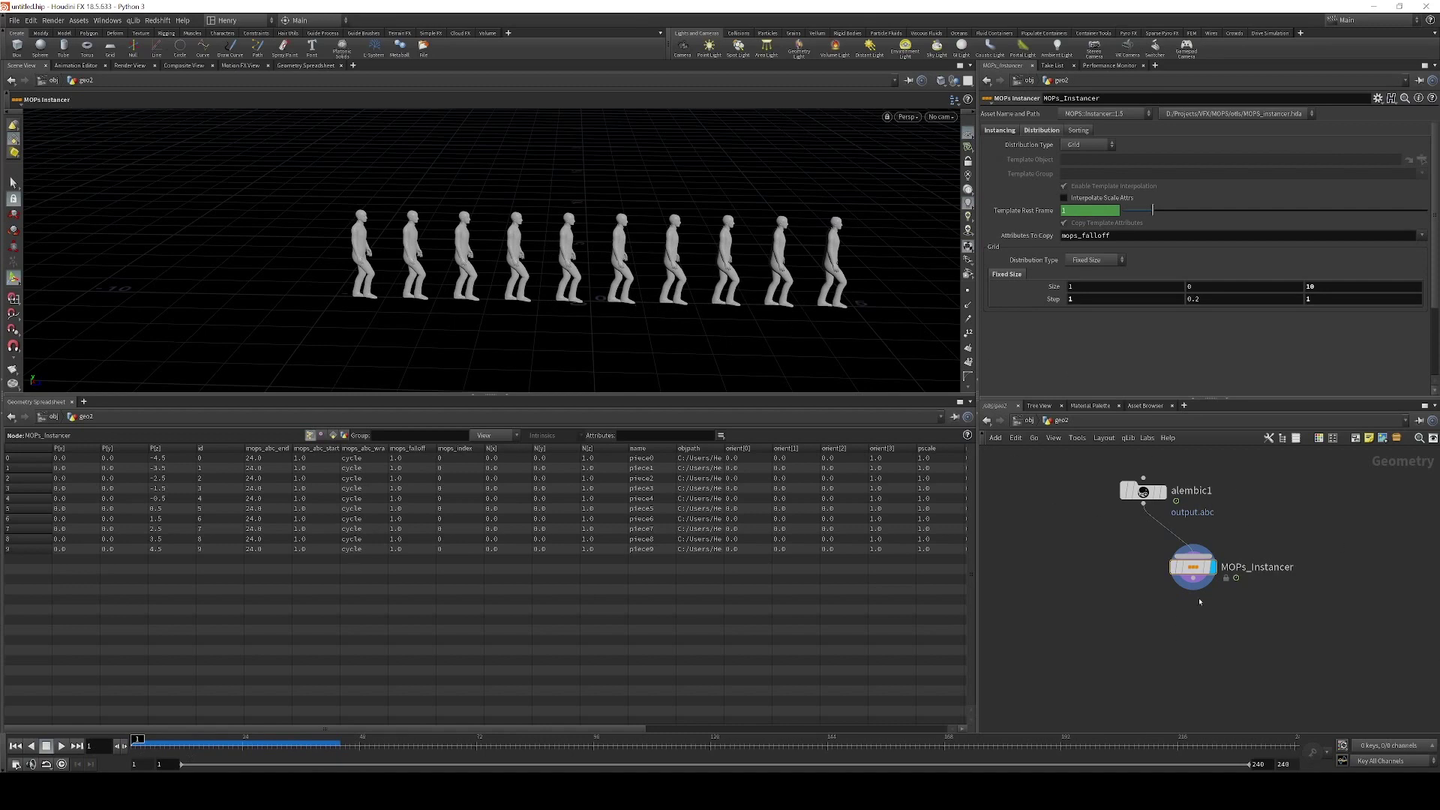
Add a MOPs_Shape_Falloff with Preview Falloff on and key its Translate Z right of the row at frame 1
click(1189, 650)
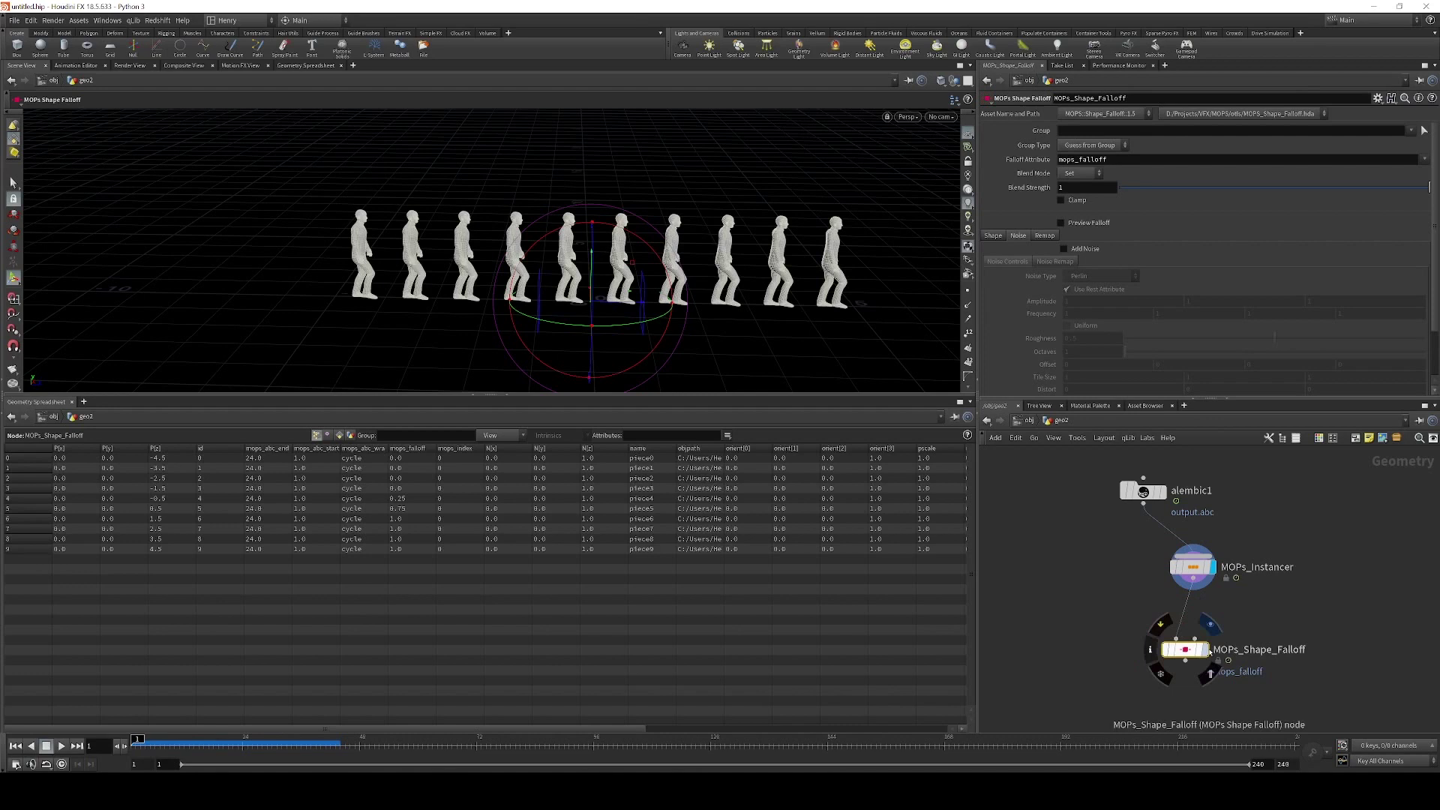
click(1208, 651)
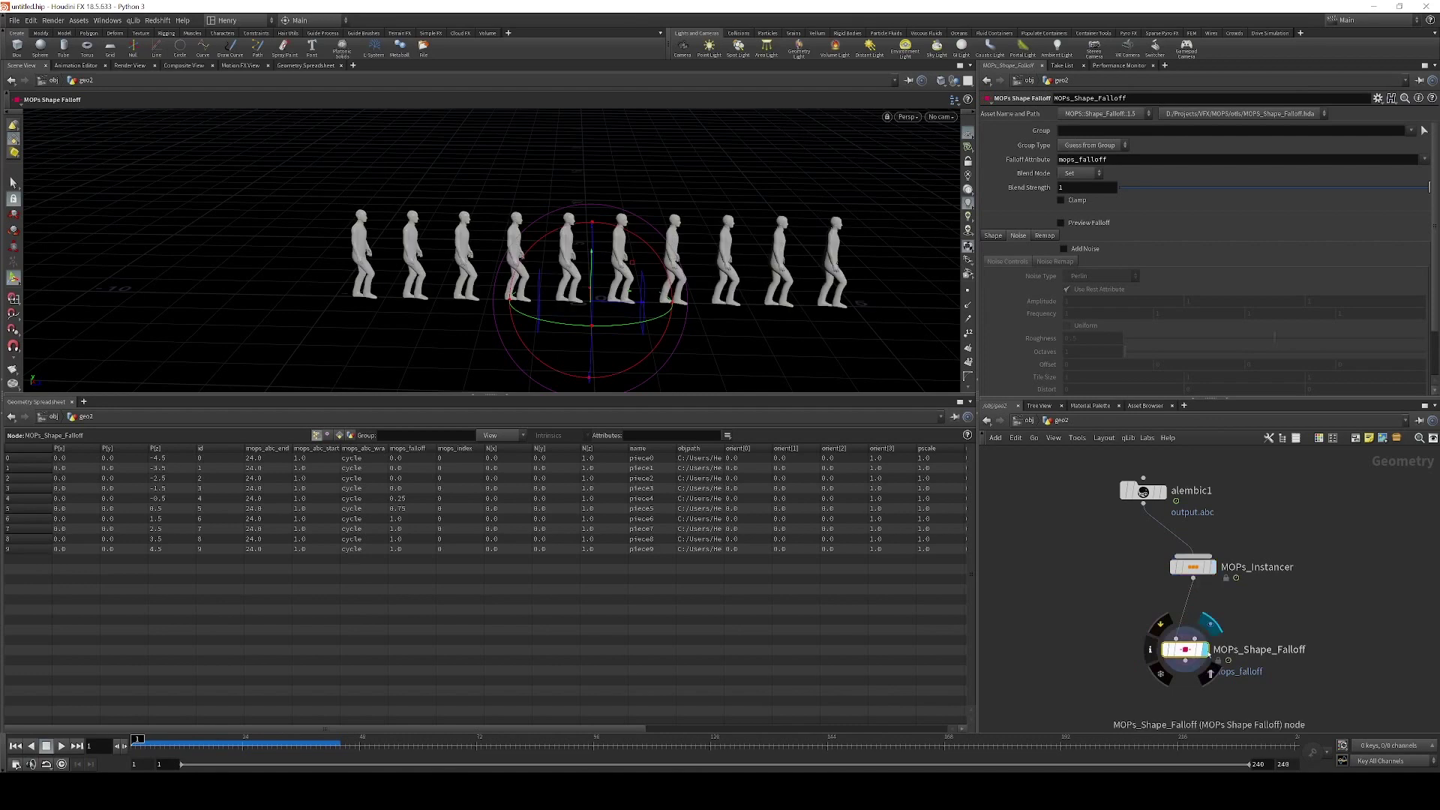
click(1060, 223)
drag(620, 308, 828, 285)
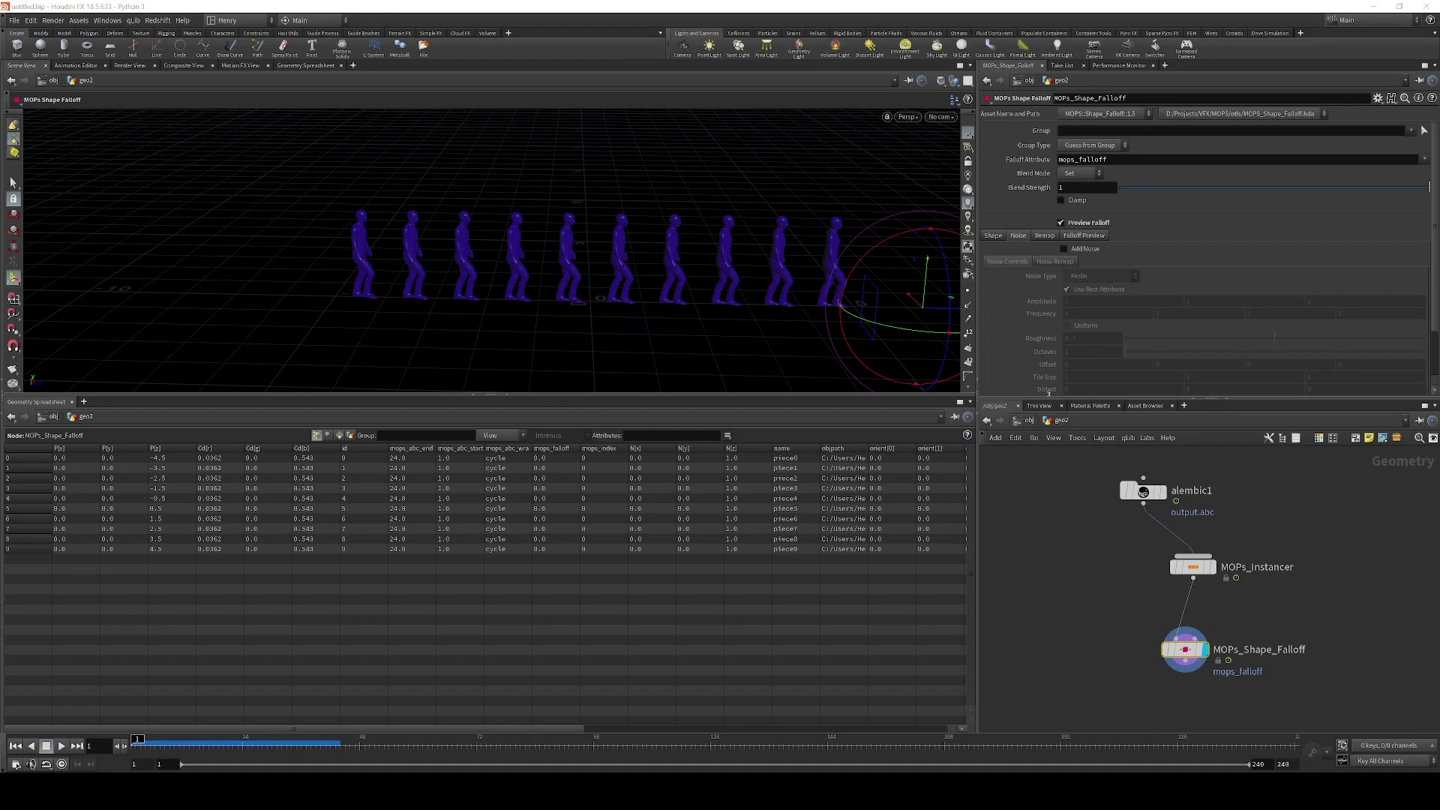
click(993, 236)
alt+click(1320, 289)
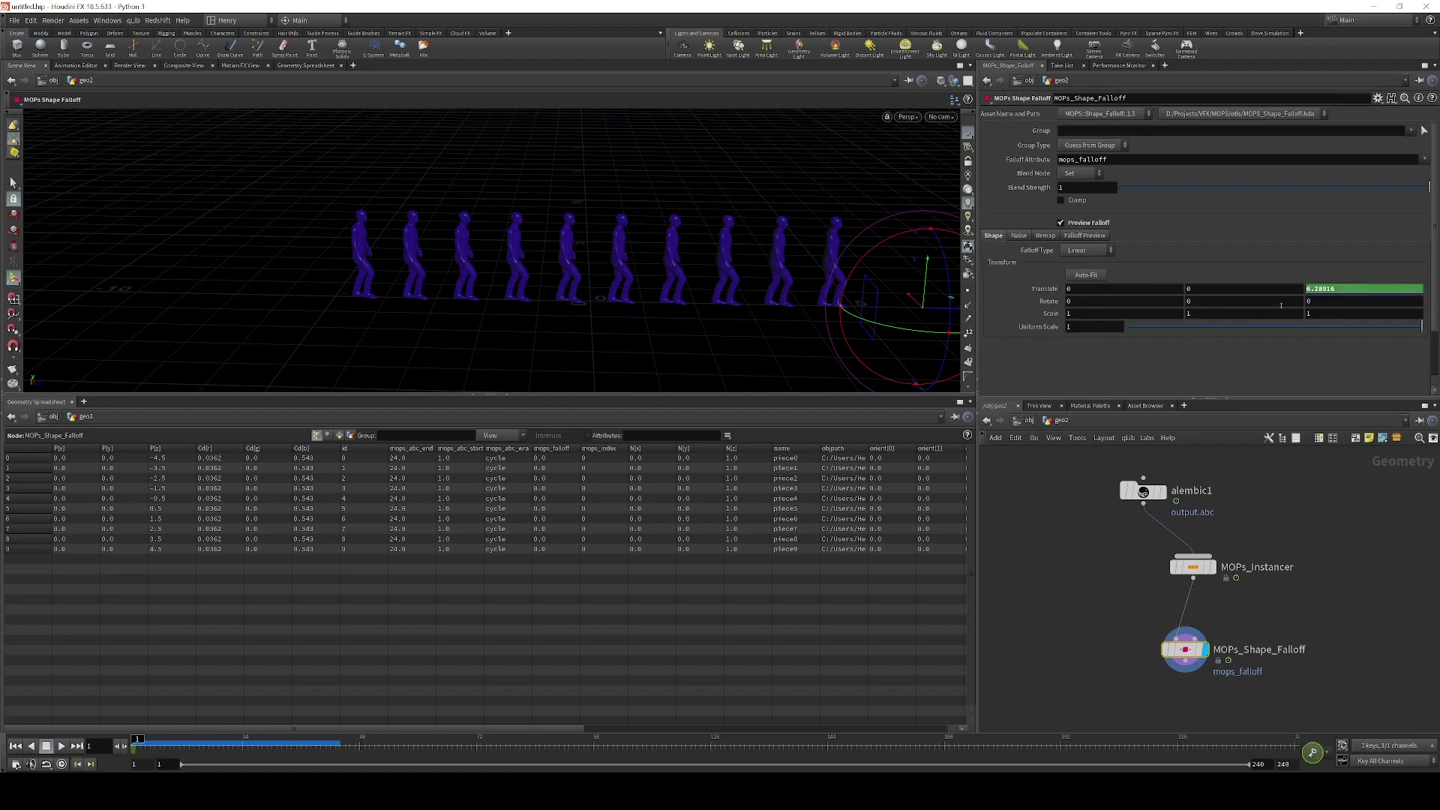
Move the falloff to the row's left end and key Translate Z at frame 24
click(247, 743)
drag(246, 748, 244, 754)
drag(931, 312, 291, 351)
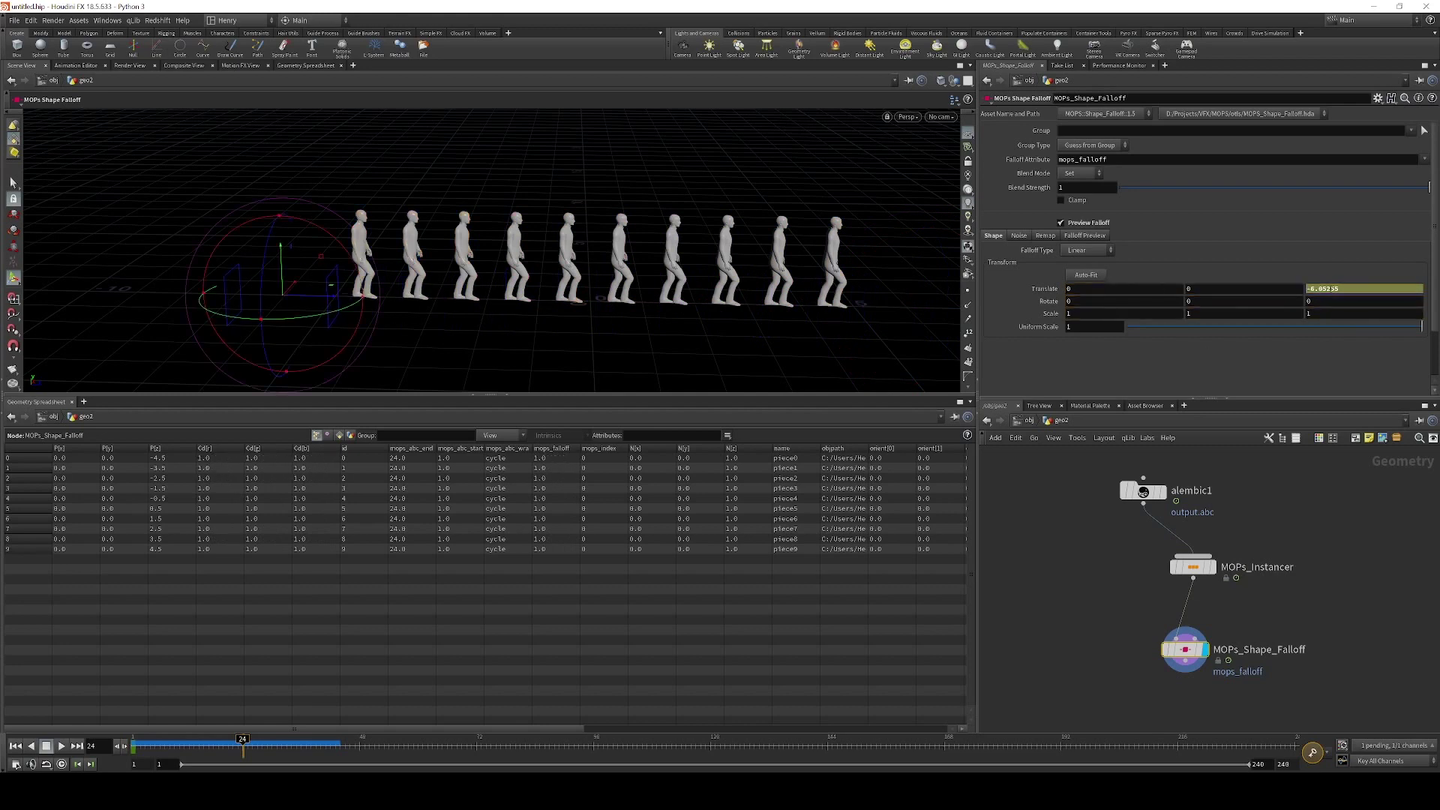
alt+click(1325, 289)
click(136, 745)
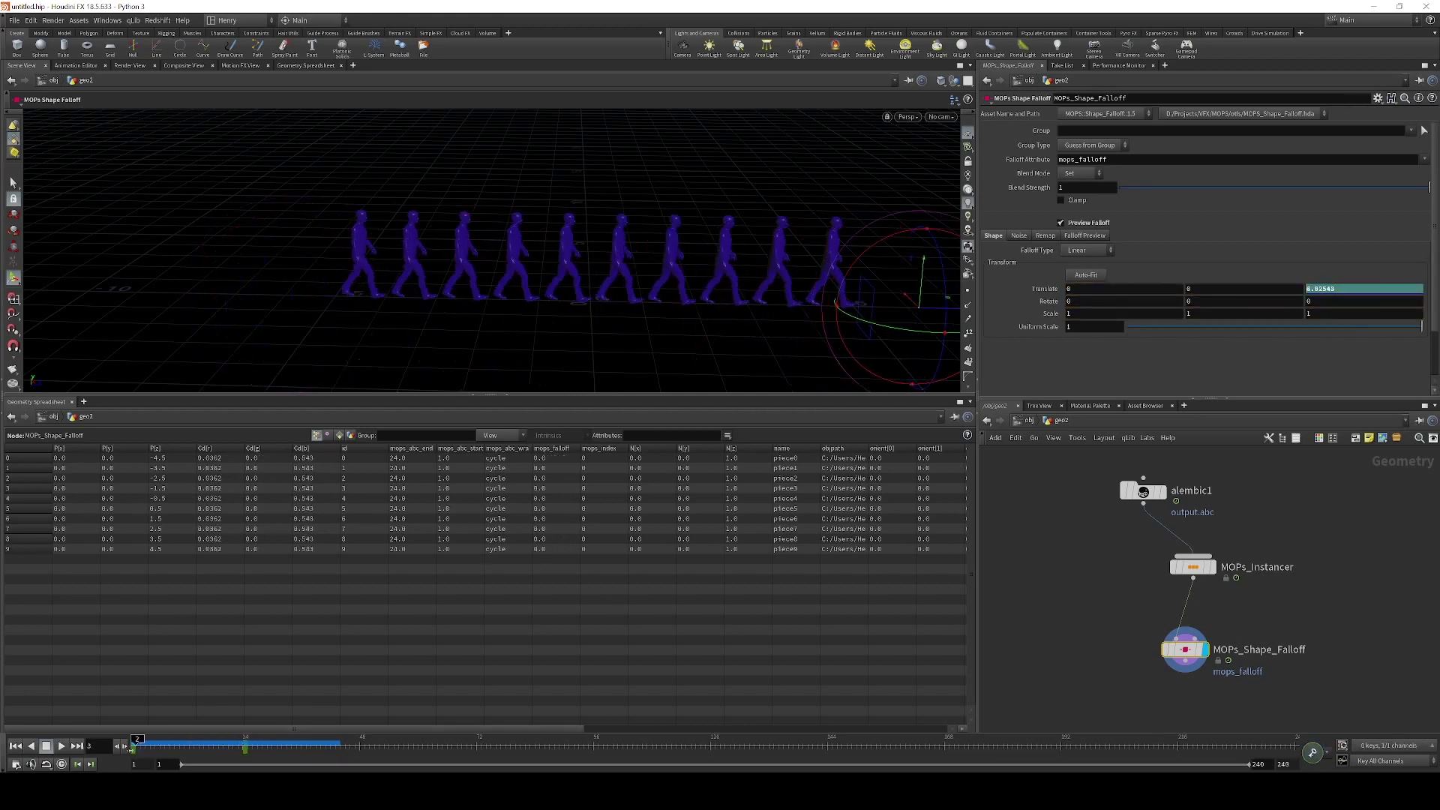
click(1129, 688)
Create a MOPs_Trigger_Falloff node wired below MOPs_Shape_Falloff
key(Tab)
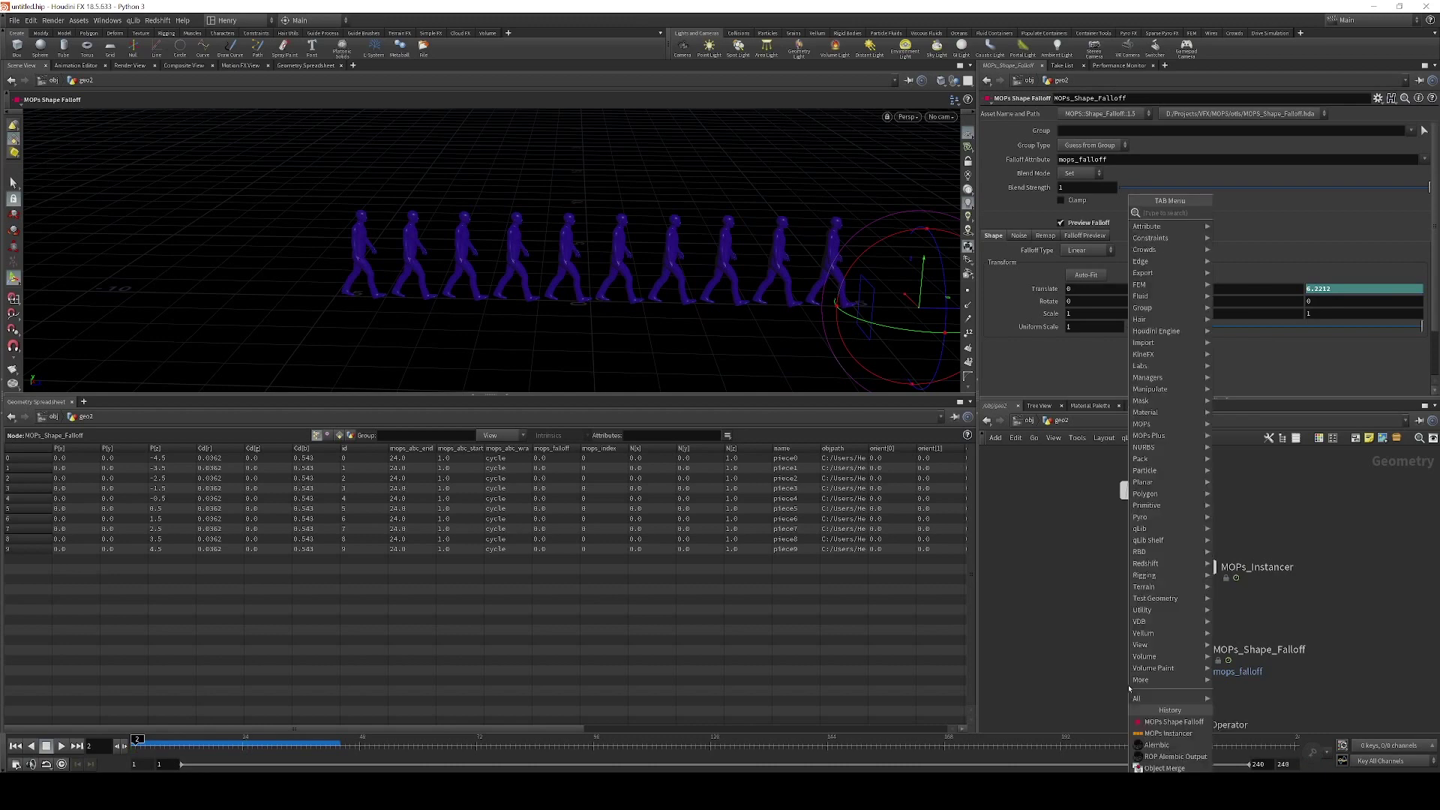
text(trigger)
key(Return)
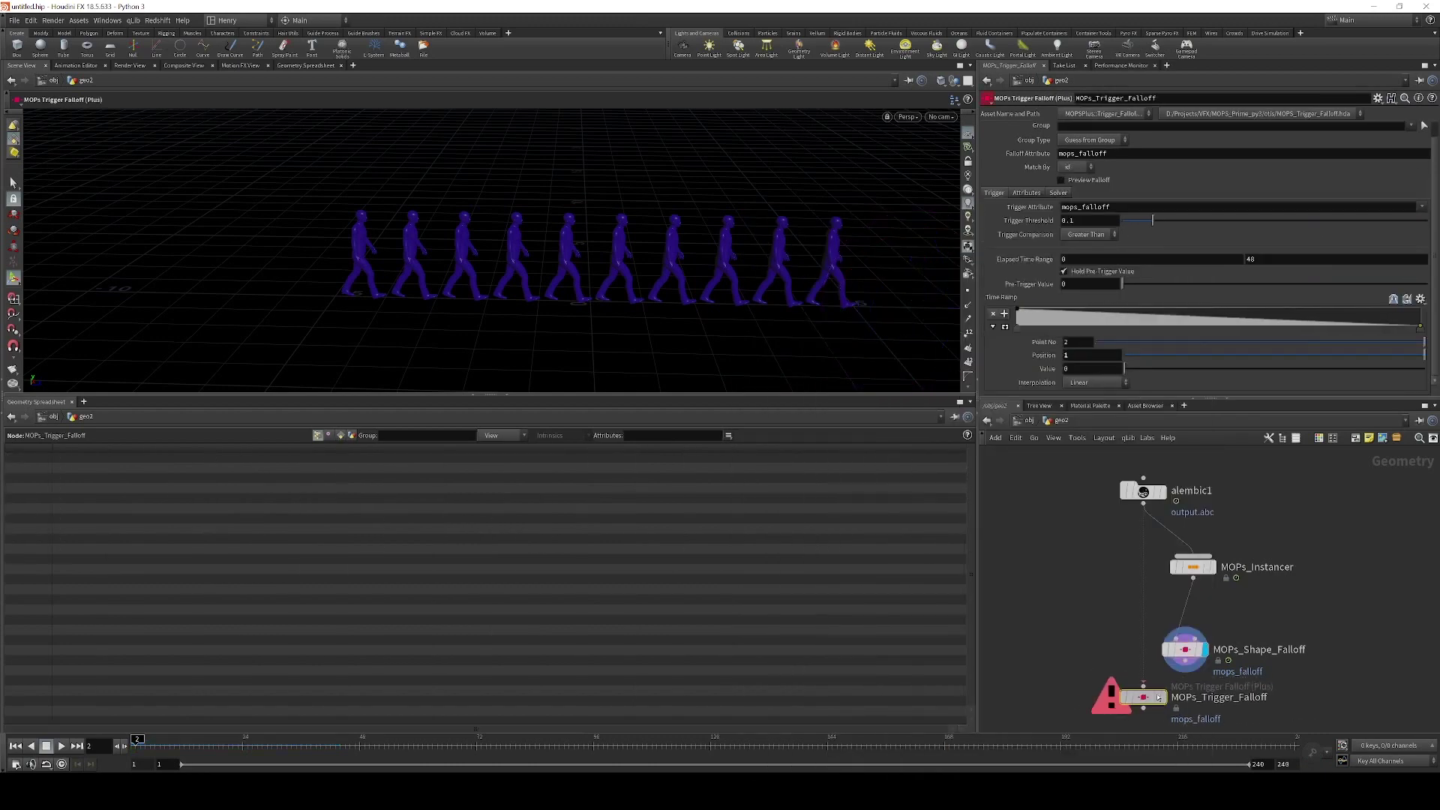
click(1164, 701)
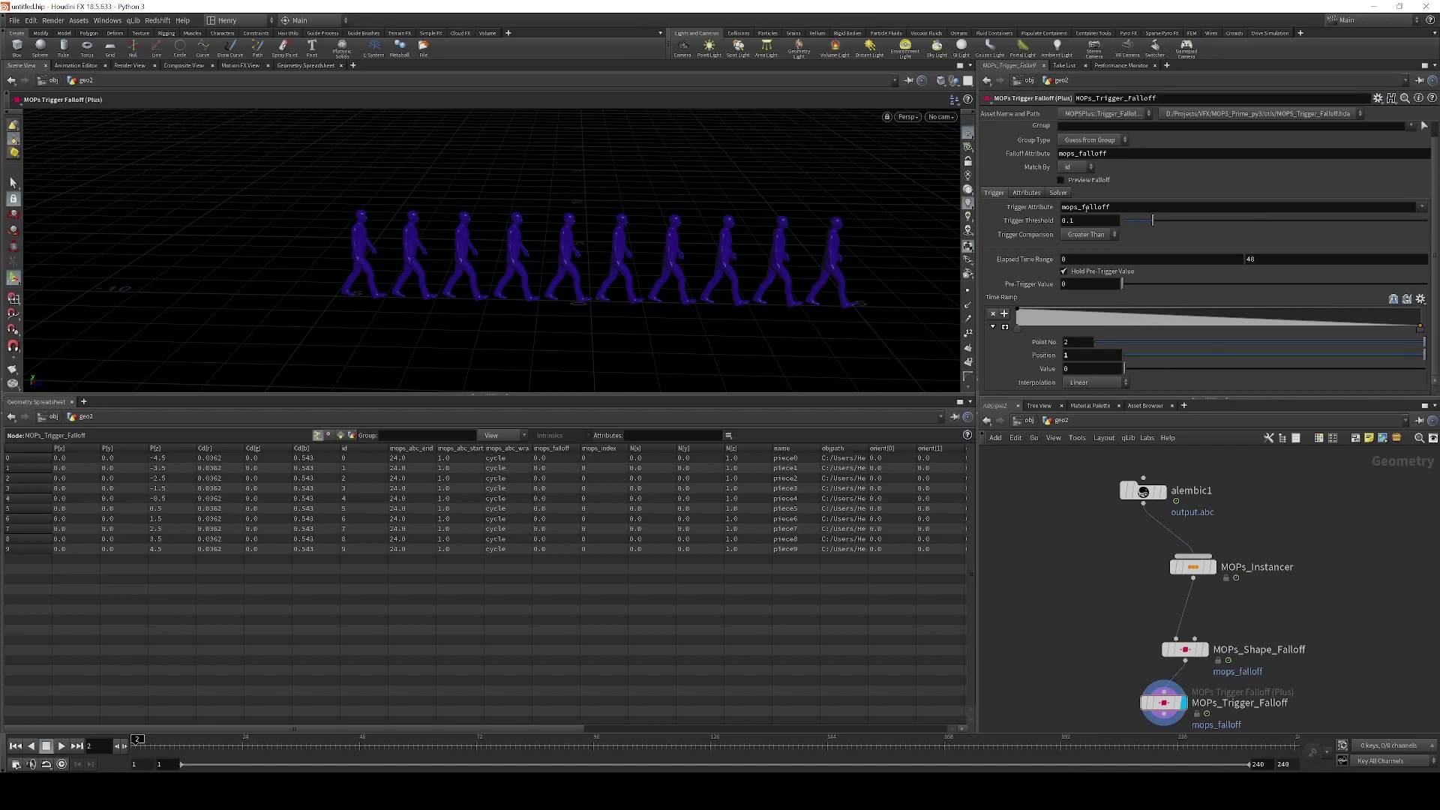
click(1034, 194)
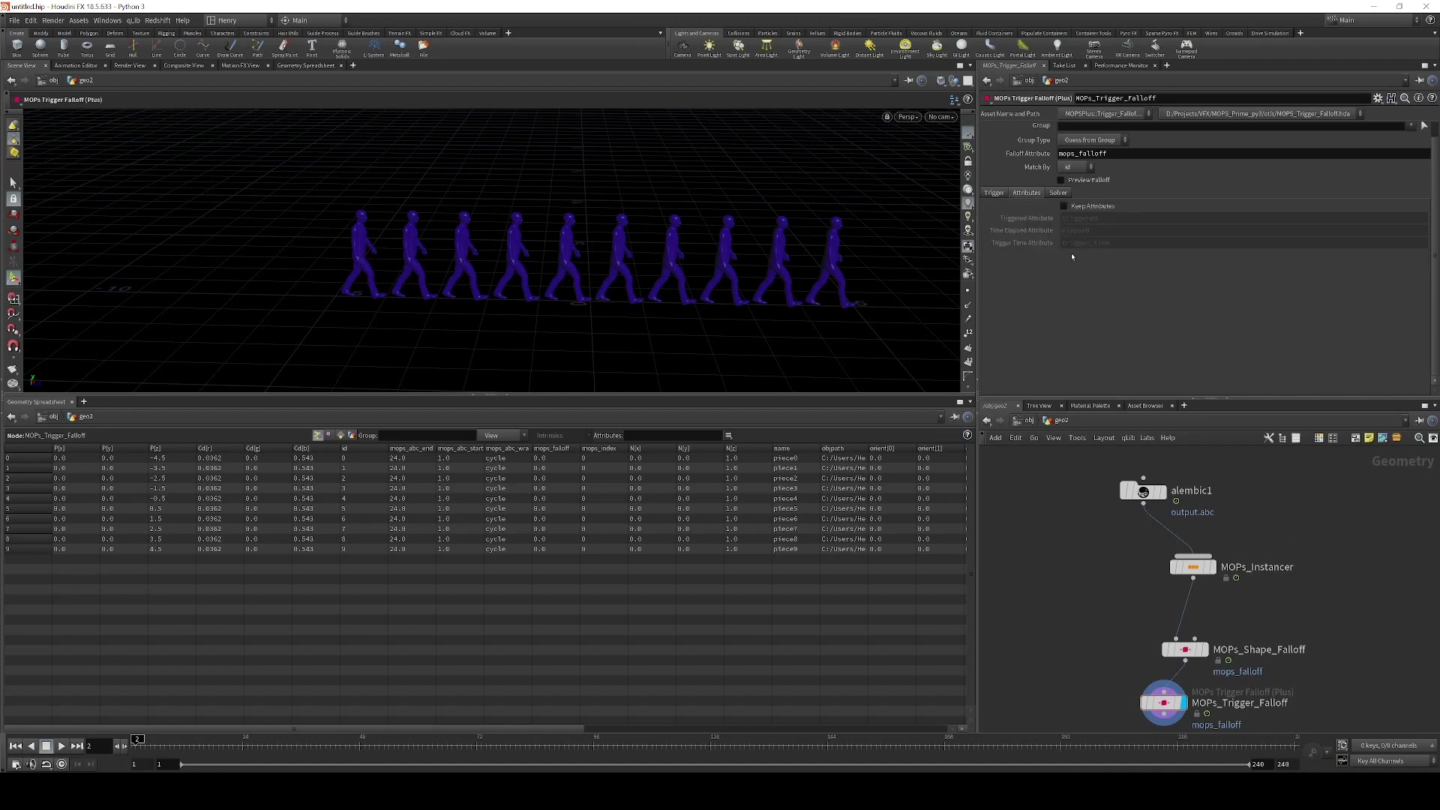
Enable Keep Attributes on the trigger falloff and scrub to frame 16 to watch walkers trigger
click(1089, 210)
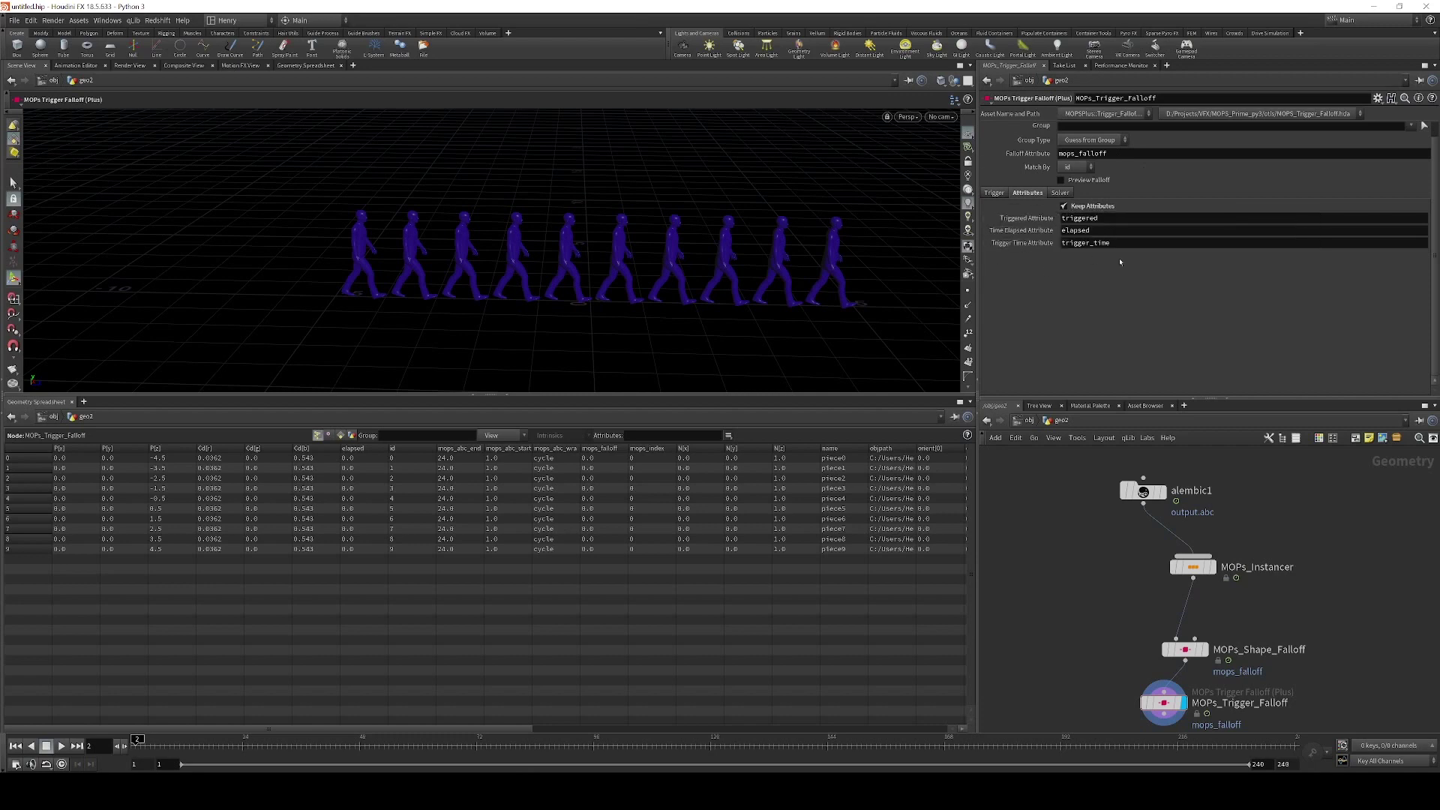
scroll(494, 730, right, 10)
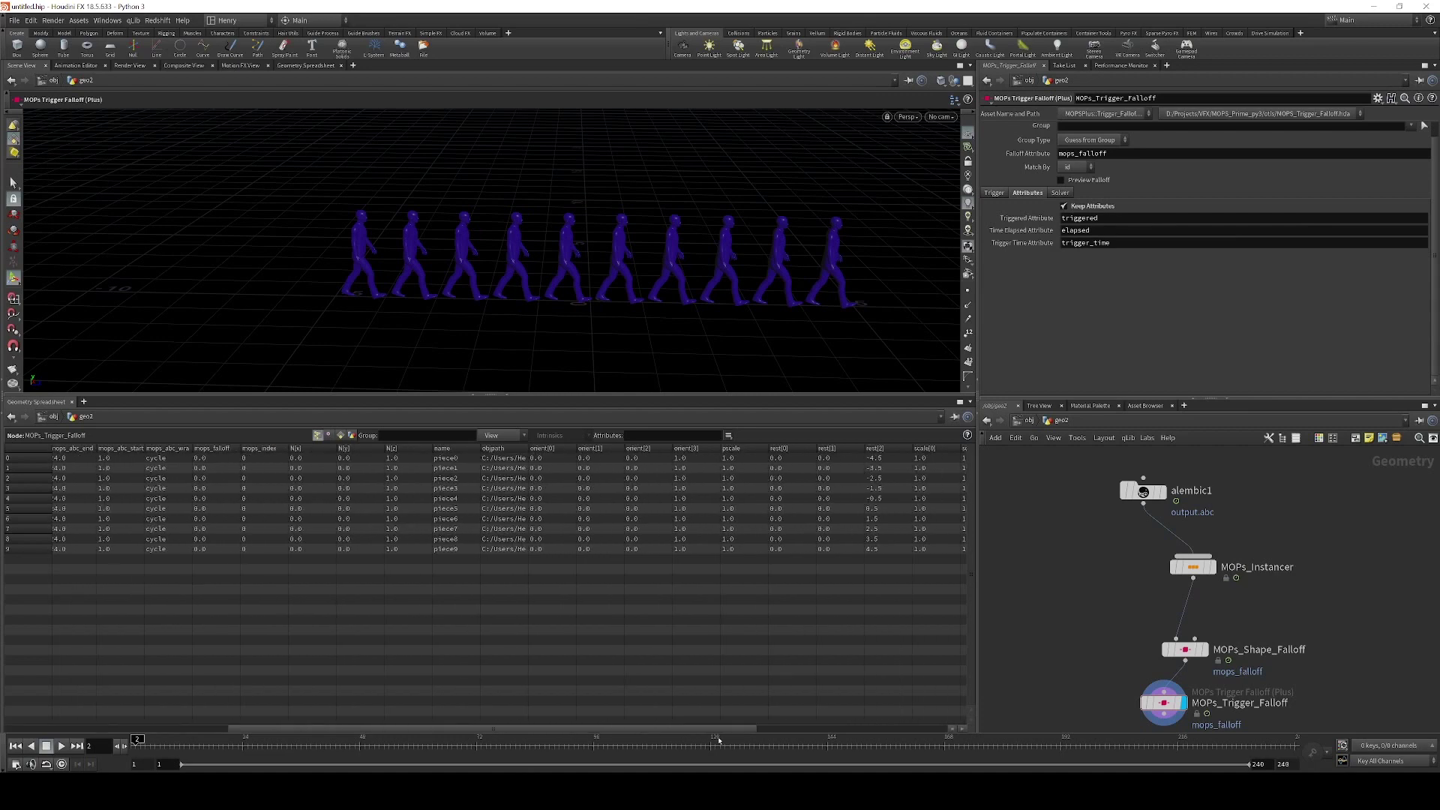
drag(177, 741, 221, 742)
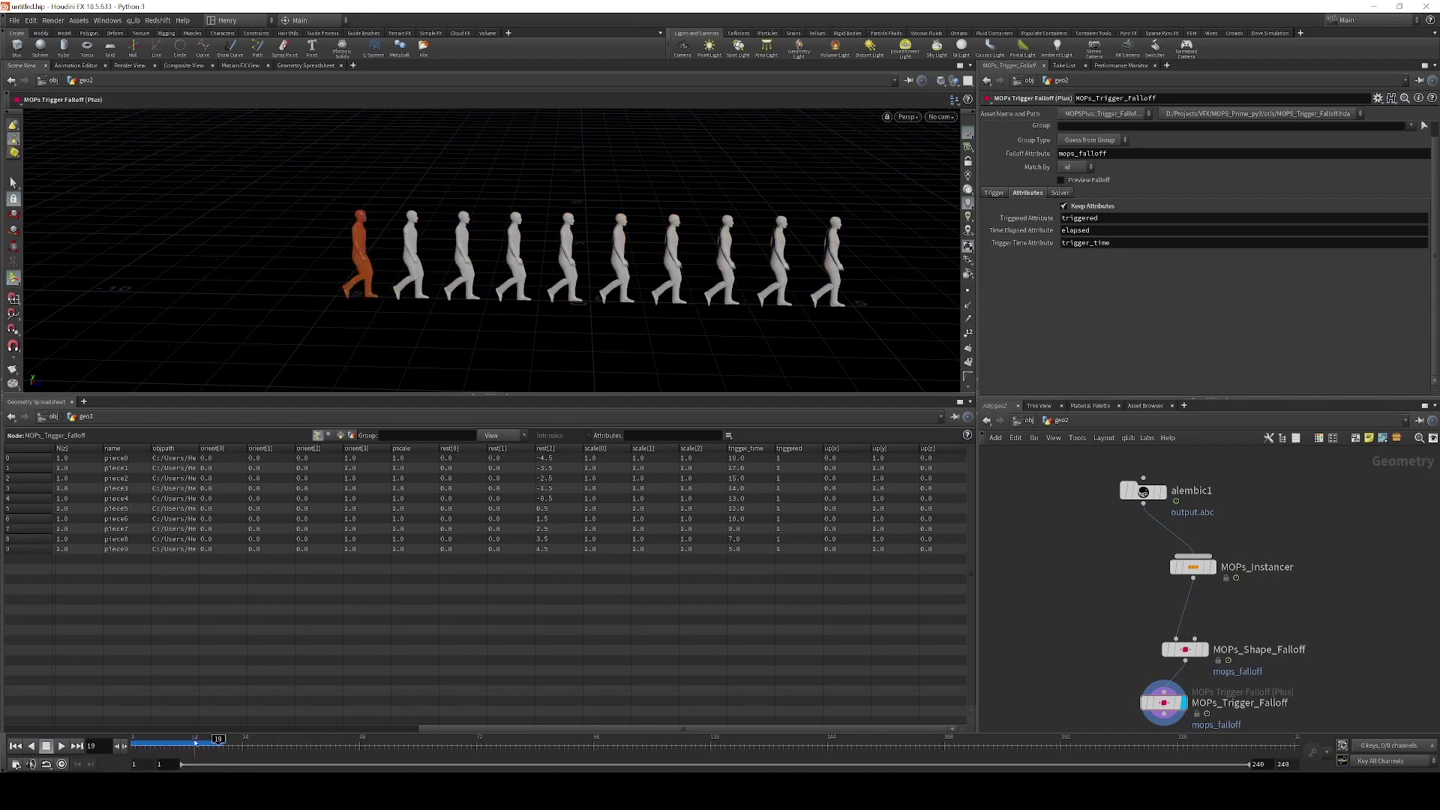
key(ctrl+Left)
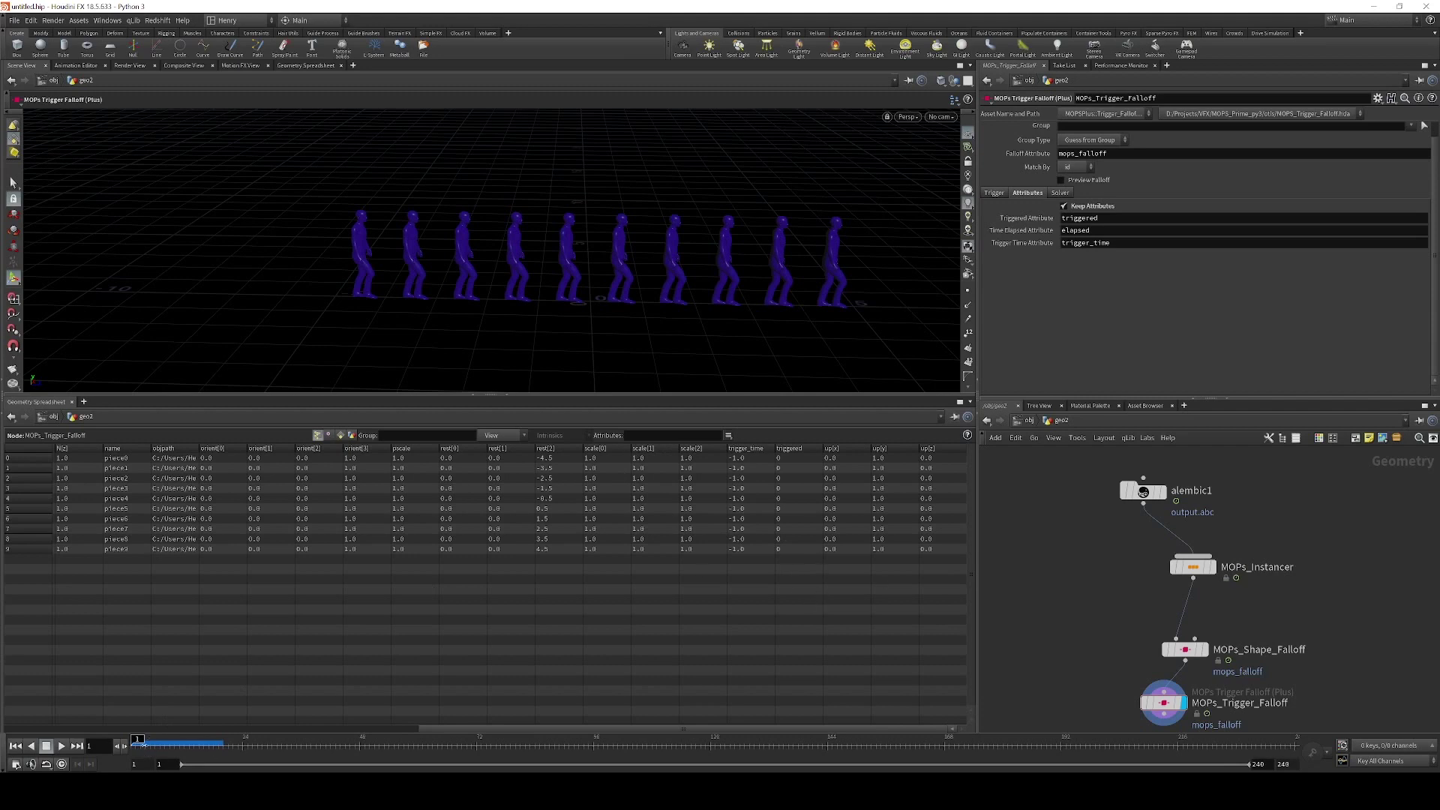
drag(138, 742, 291, 742)
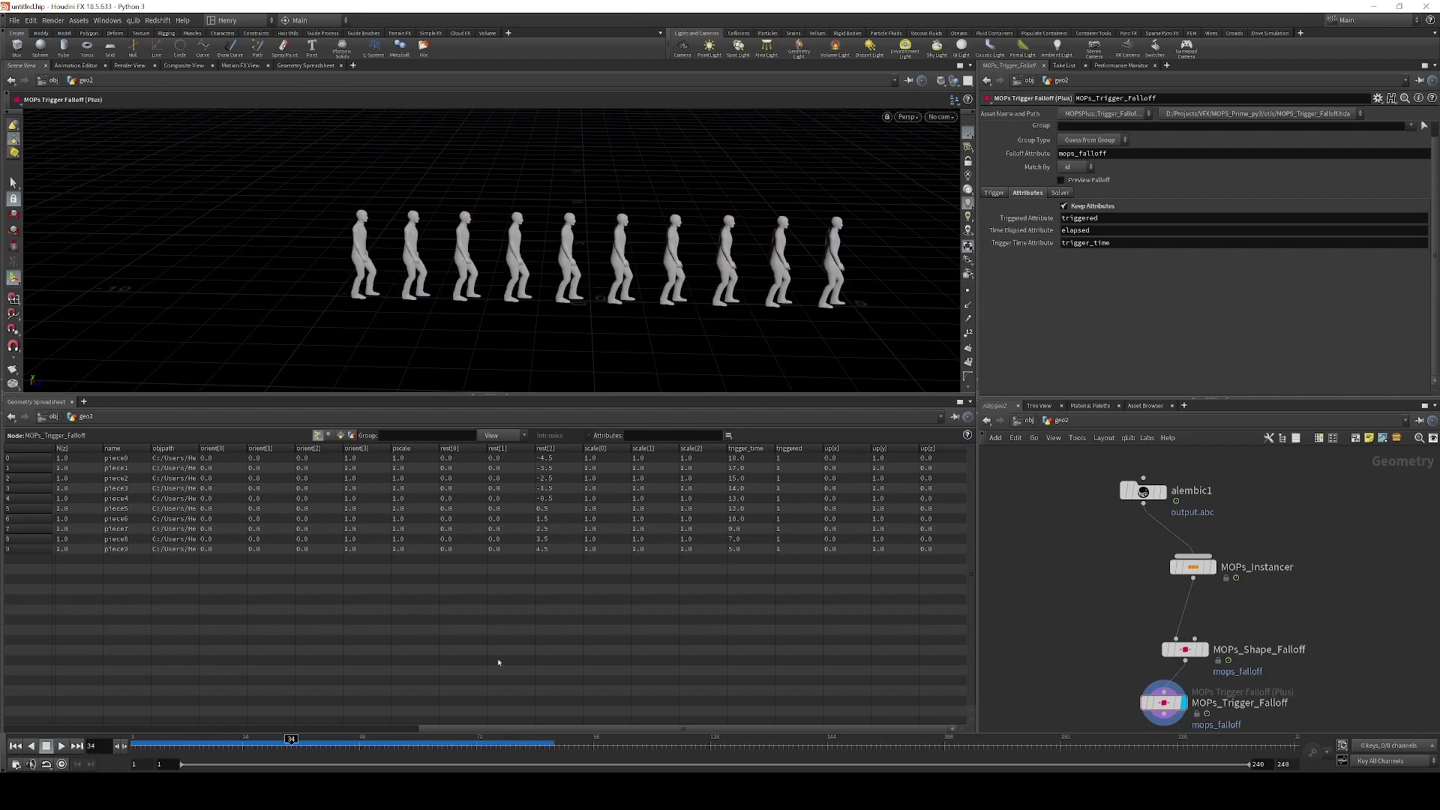
drag(542, 731, 344, 755)
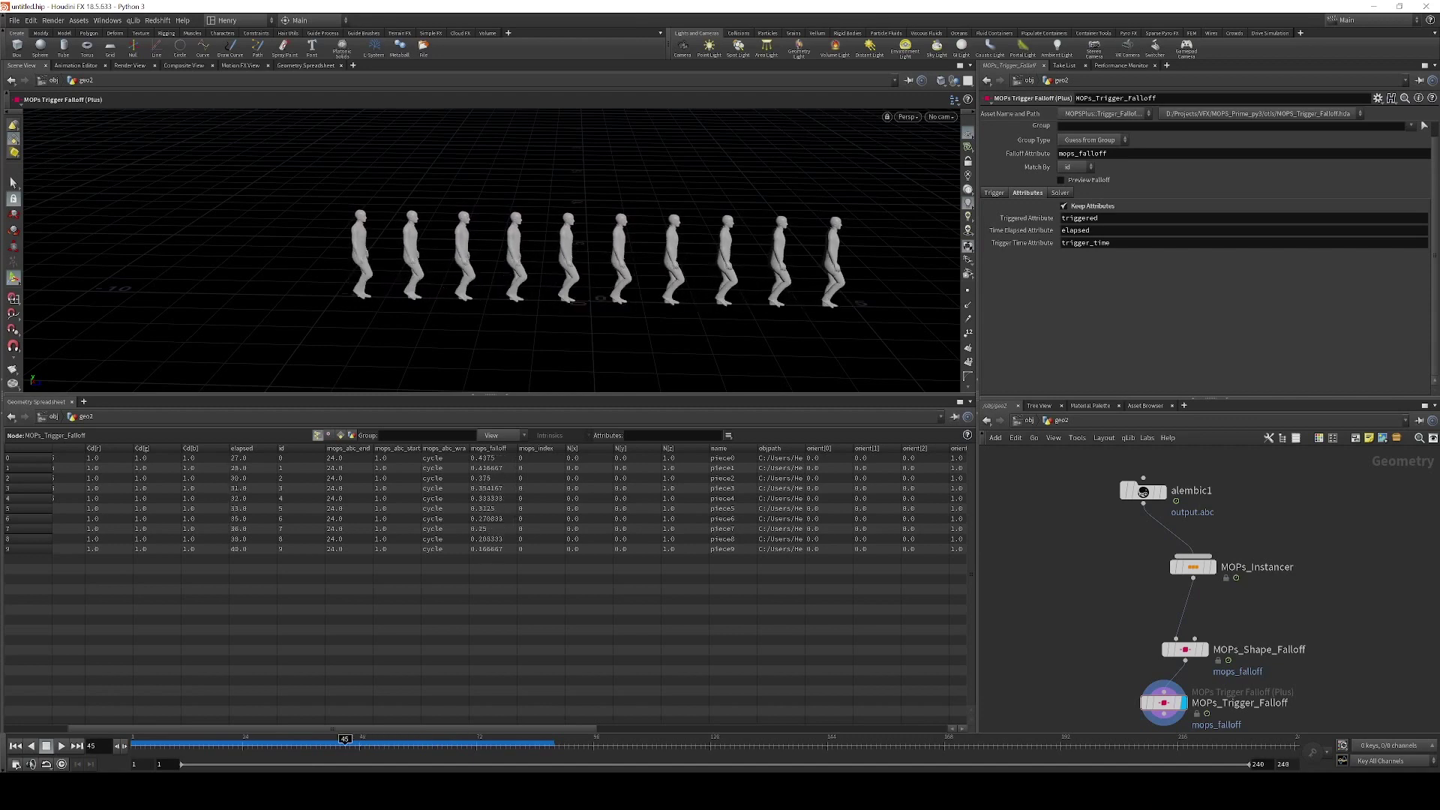
Create a MOPs_Set_Sequence_Time node from the 'sets' search, wired under MOPs_Trigger_Falloff
scroll(1119, 641, down, 3)
key(Tab)
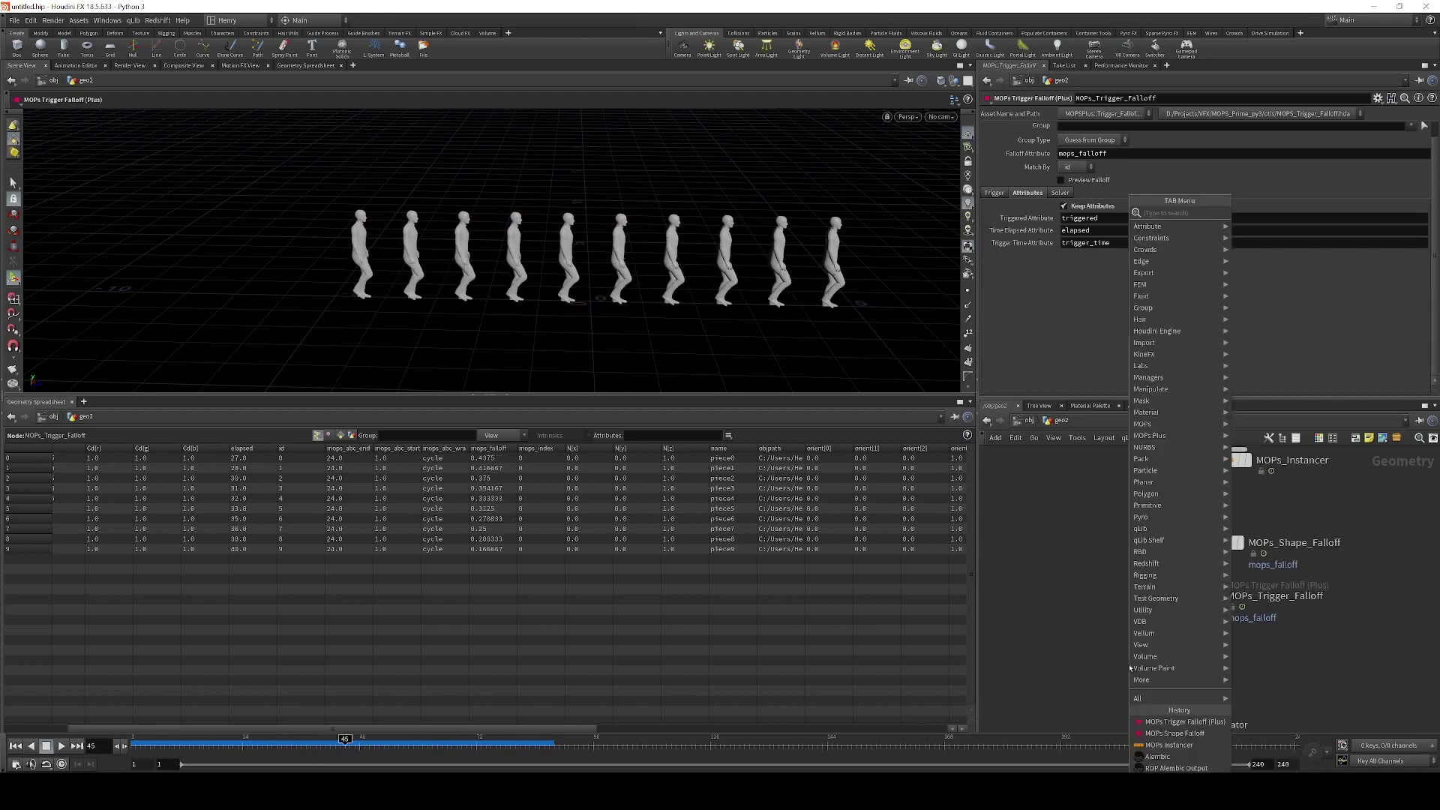
text(sets)
key(Return)
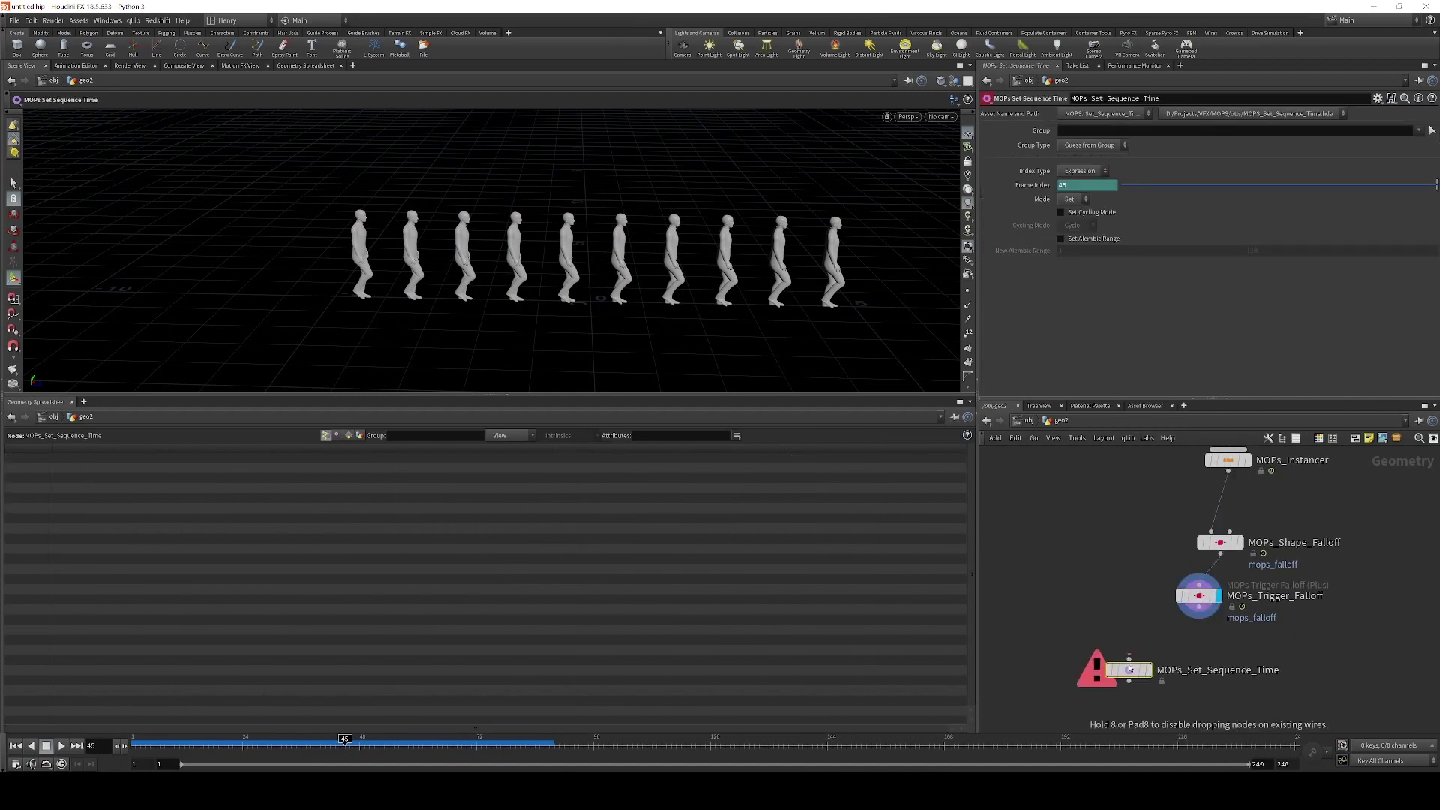
click(1129, 670)
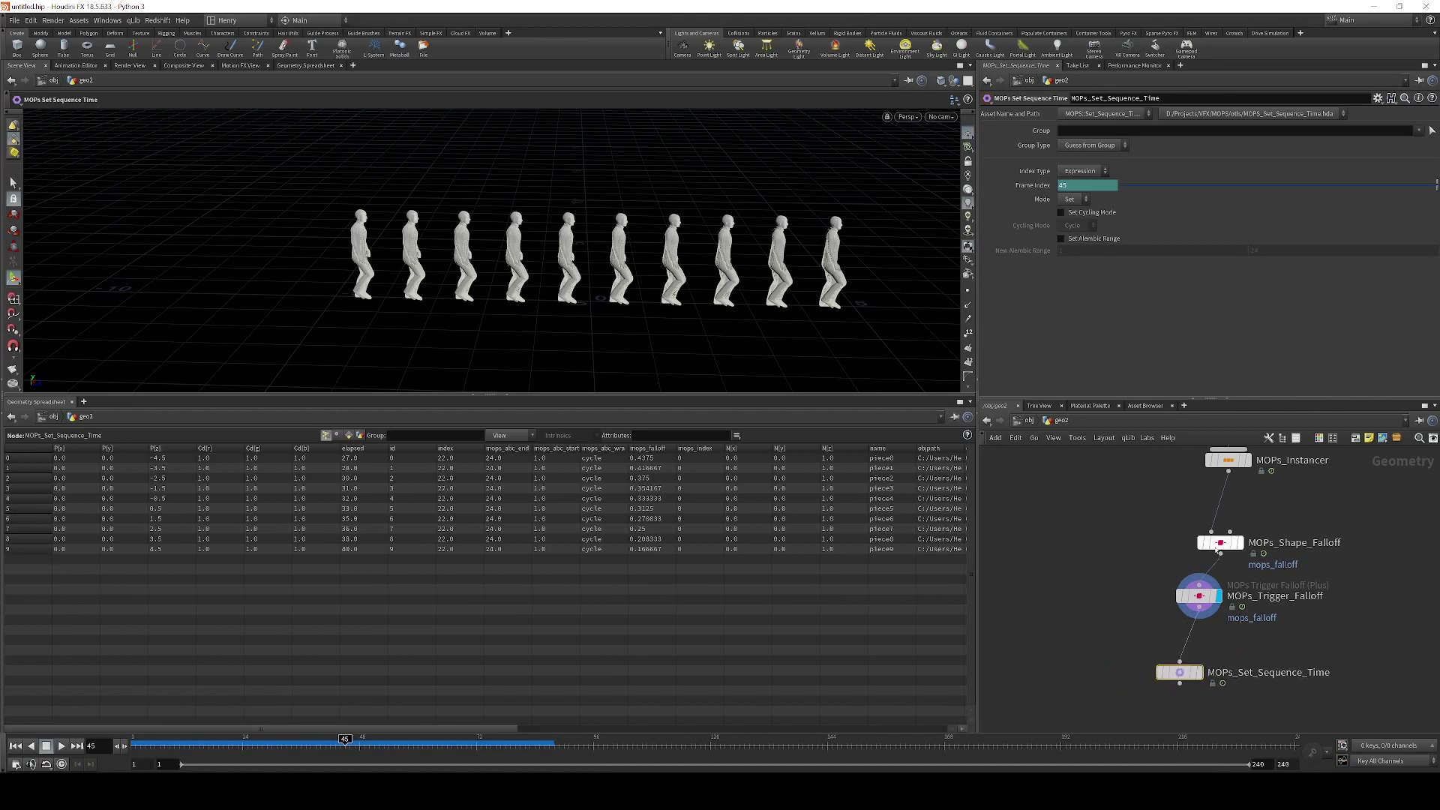
mouse_move(1175, 651)
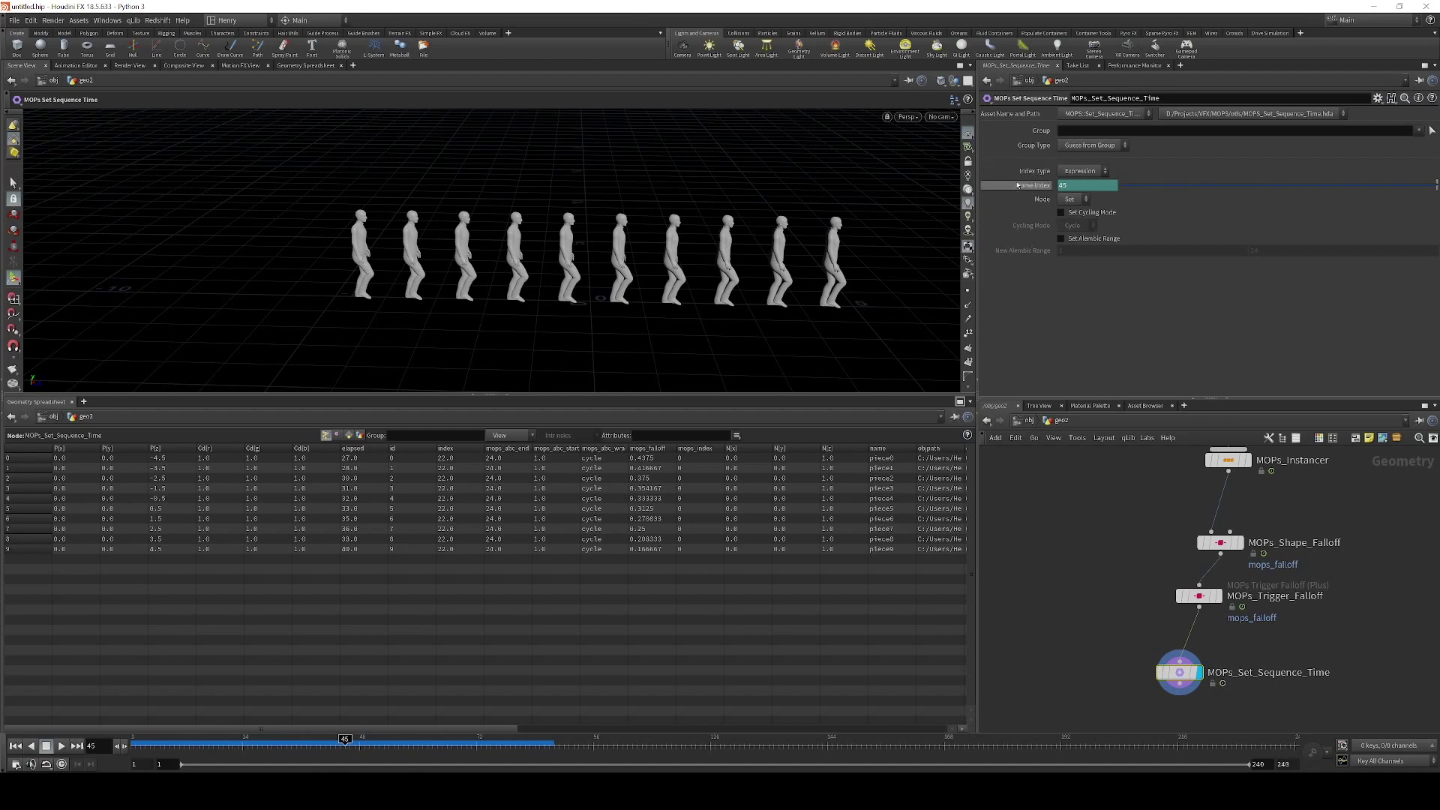
Set Index Type to Attribute with Attribute Name 'elapsed', then play from frame 1
click(1082, 172)
click(1078, 190)
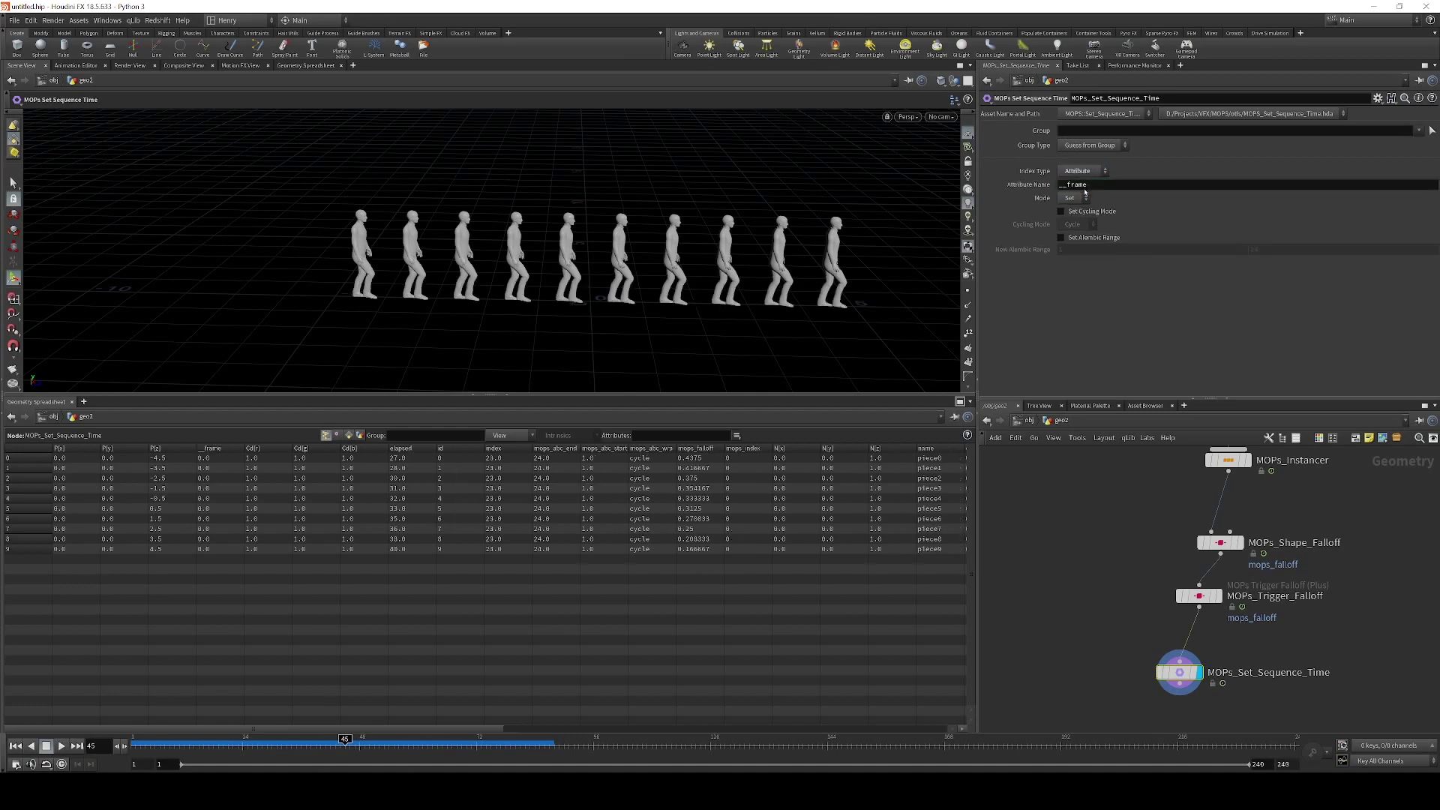
double_click(1095, 184)
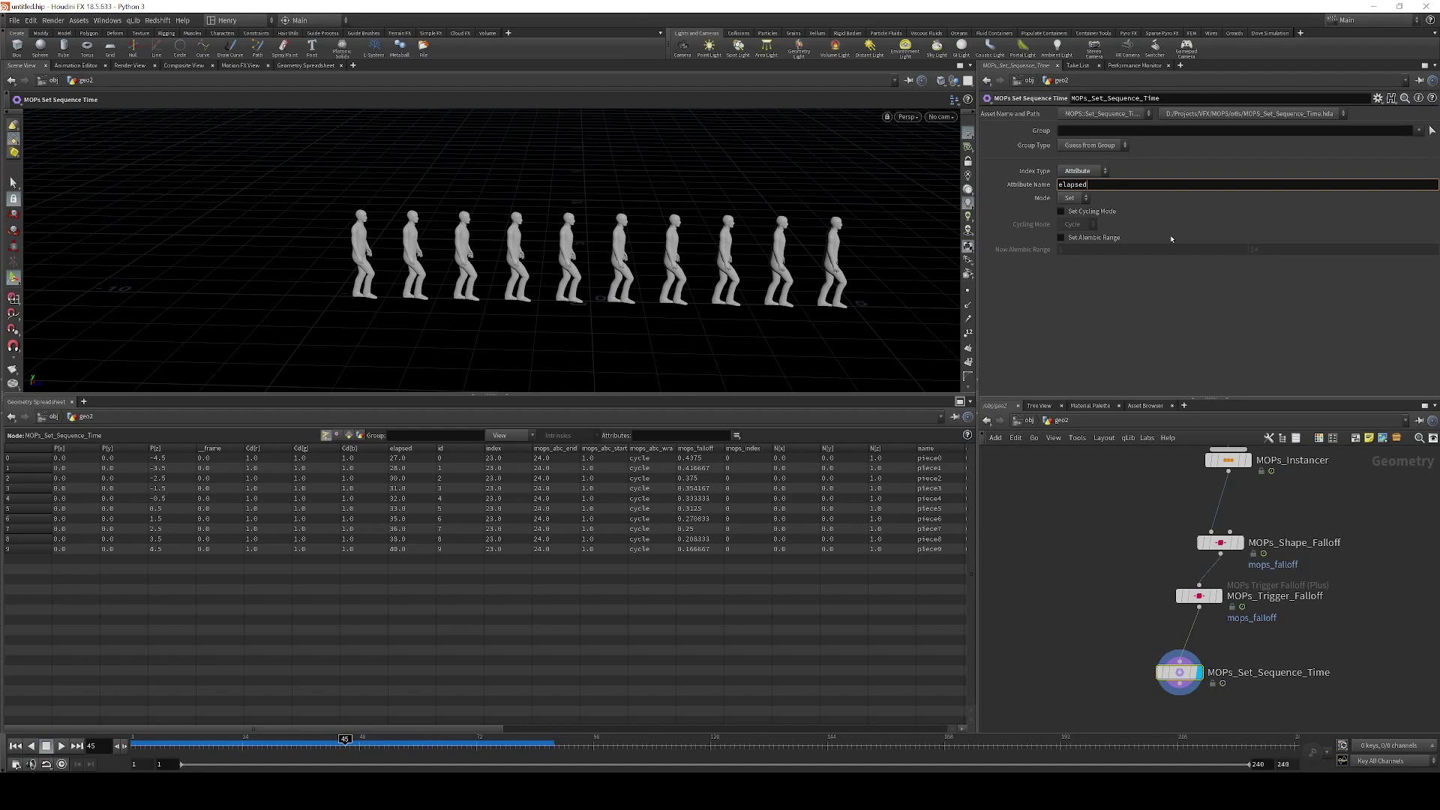
text(elapsed)
key(Return)
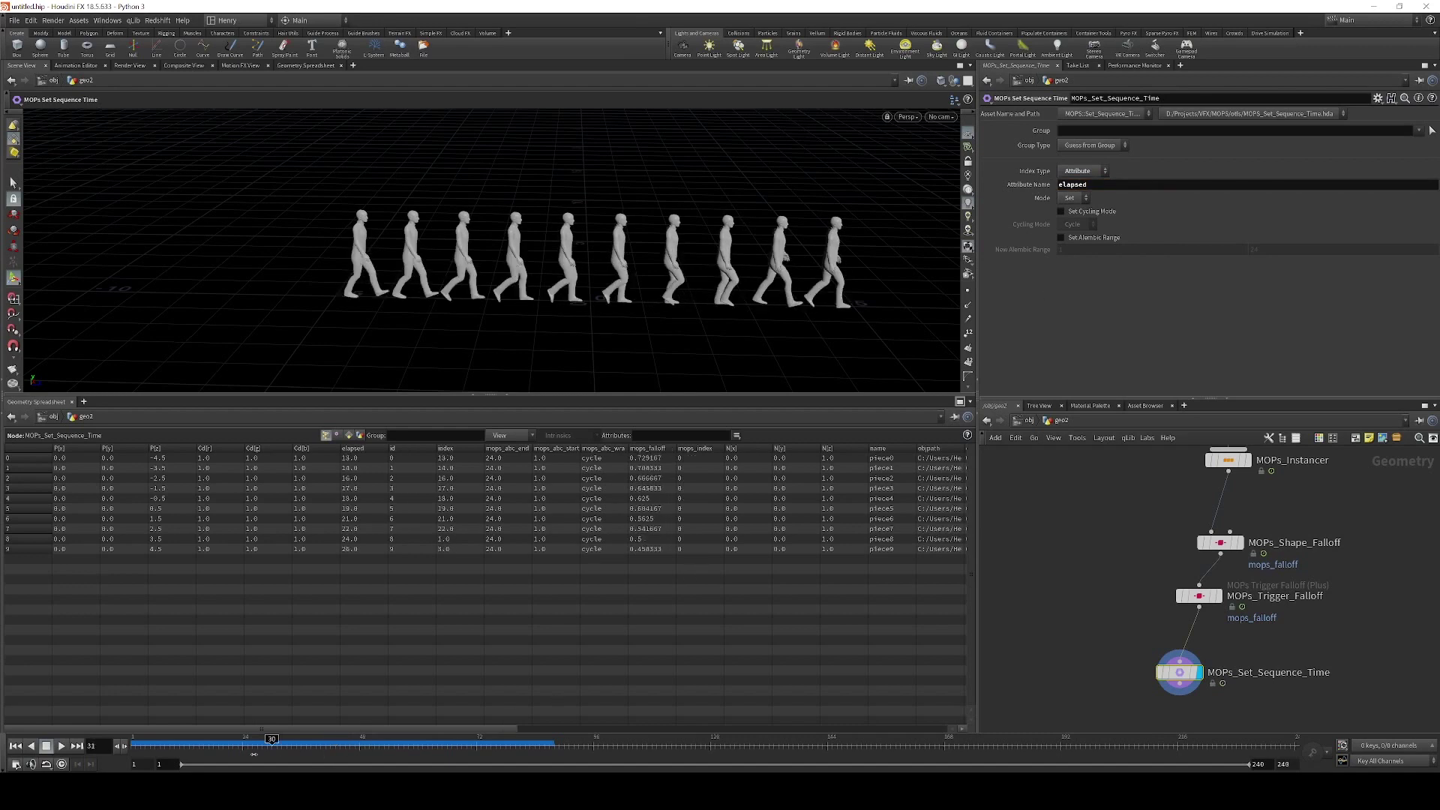
key(ctrl+Left)
key(Up)
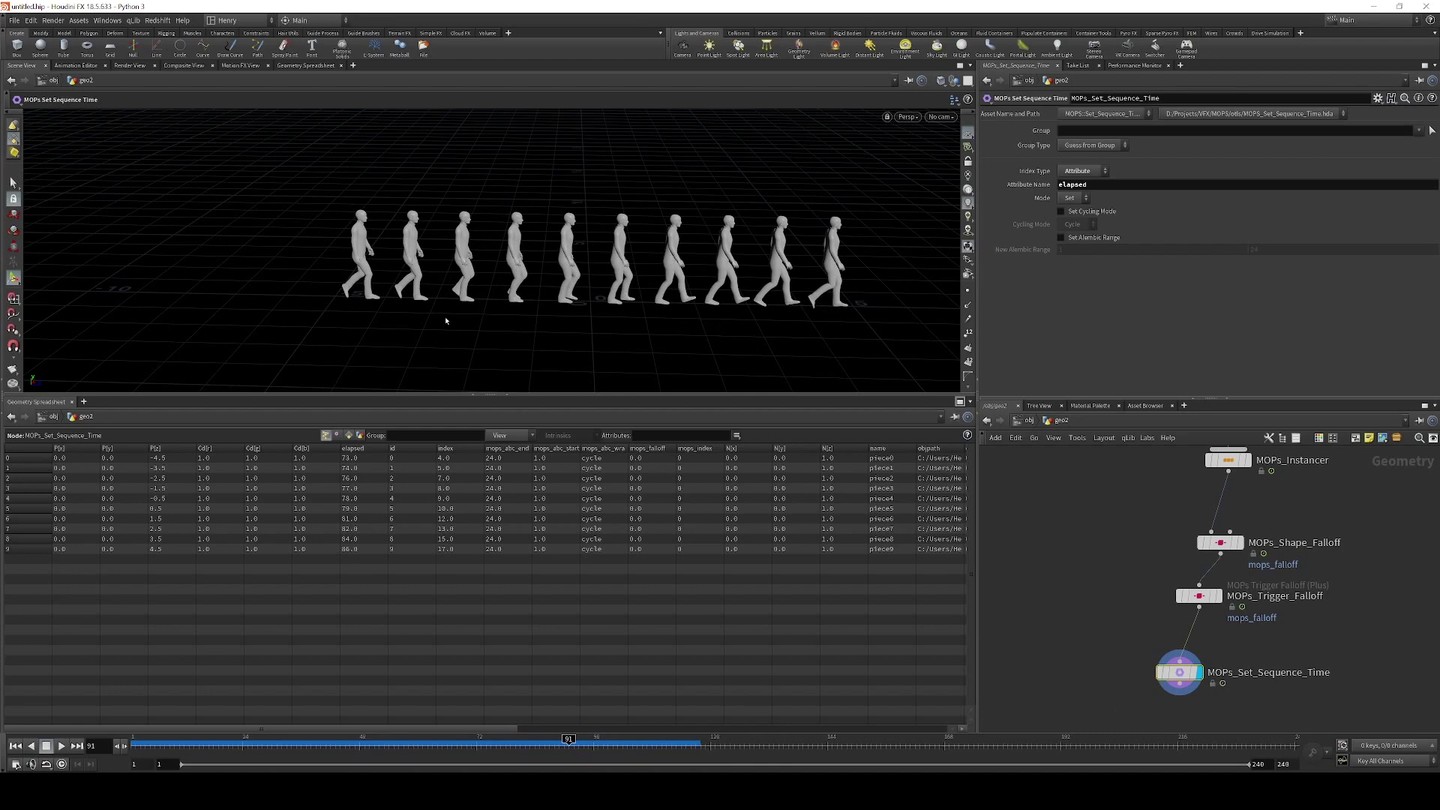
Add an unpack1 node below MOPs_Set_Sequence_Time, wire it to that output, and display it
middle_drag(1083, 710, 1083, 651)
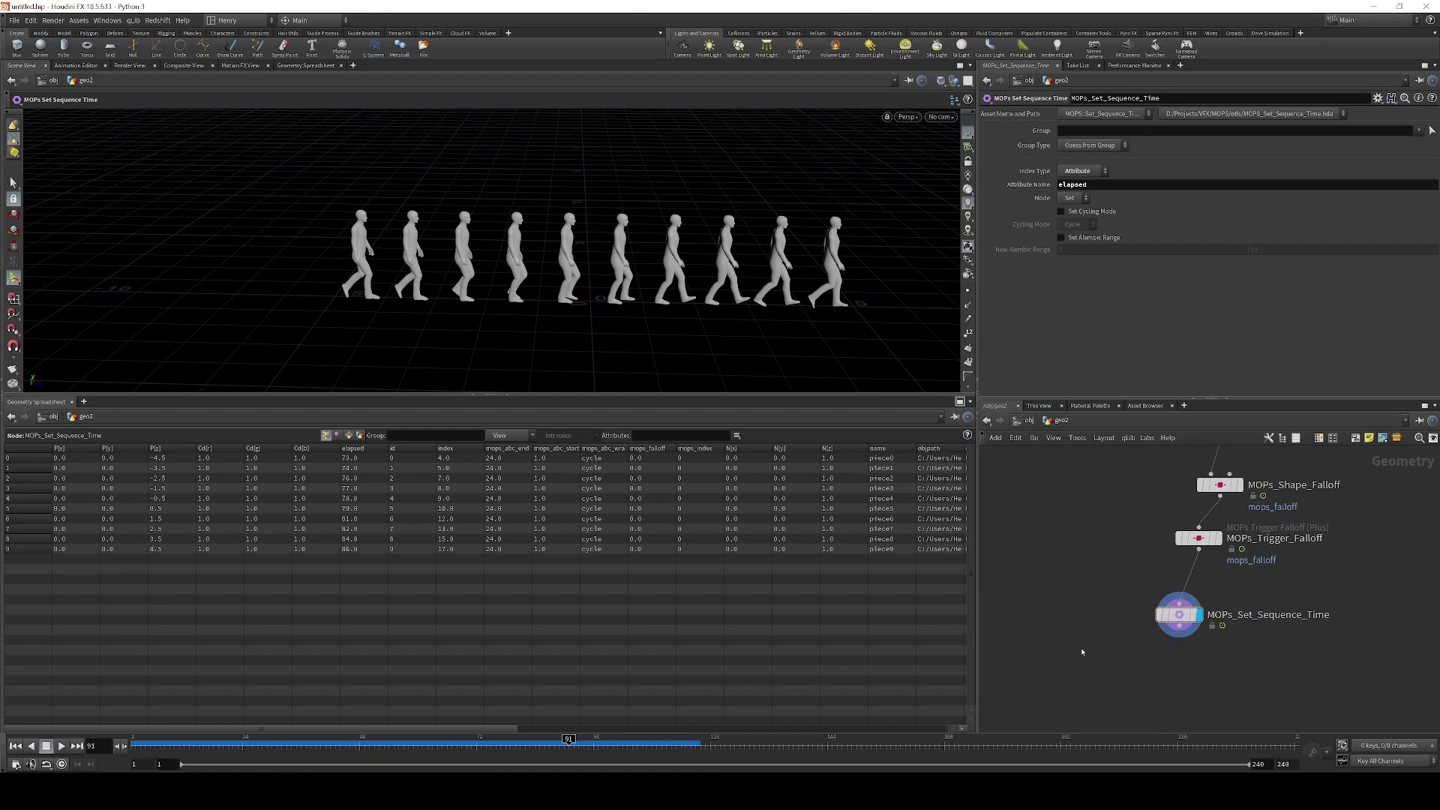
key(Tab)
text(unp)
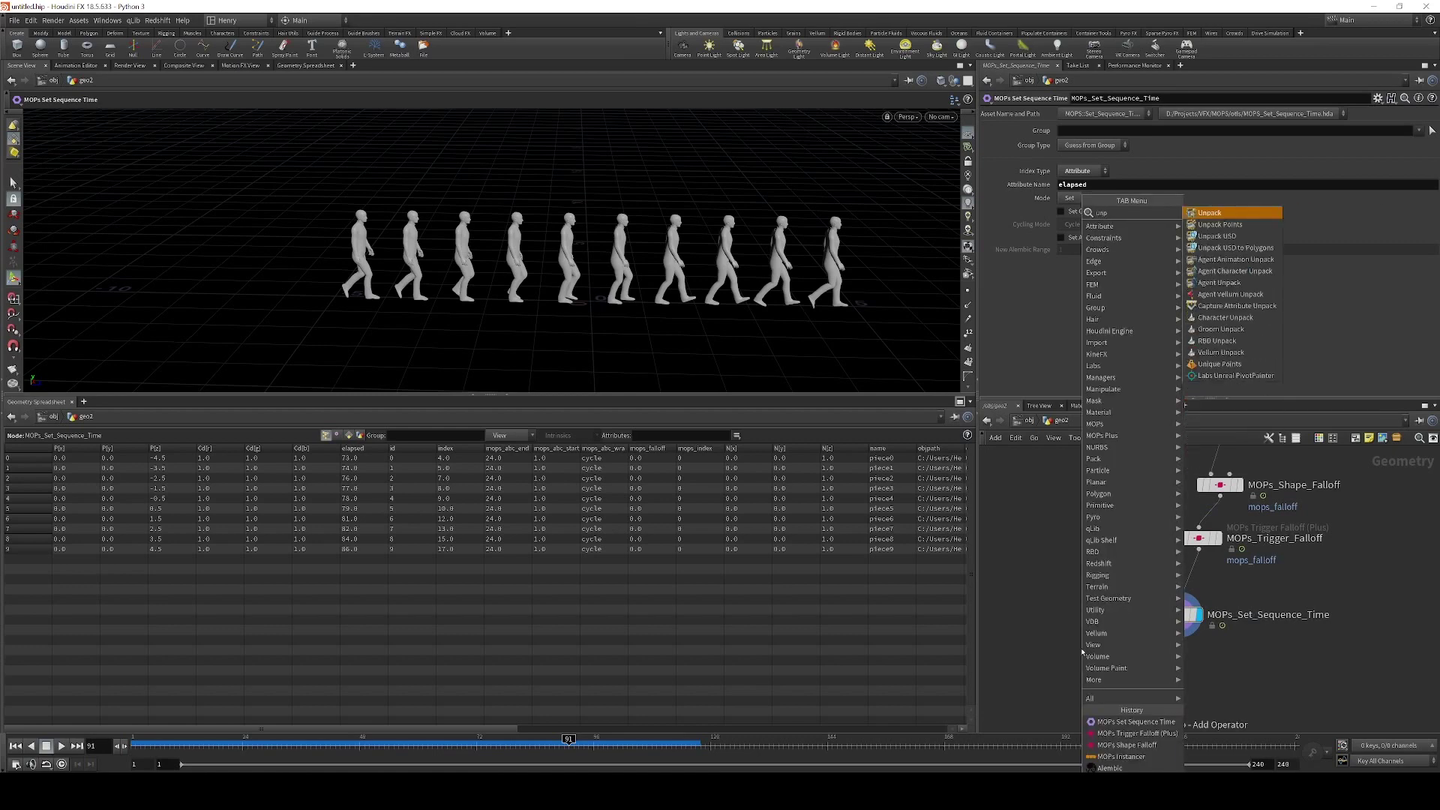
key(Return)
click(1081, 654)
drag(1081, 654, 1179, 676)
click(1179, 666)
click(1180, 637)
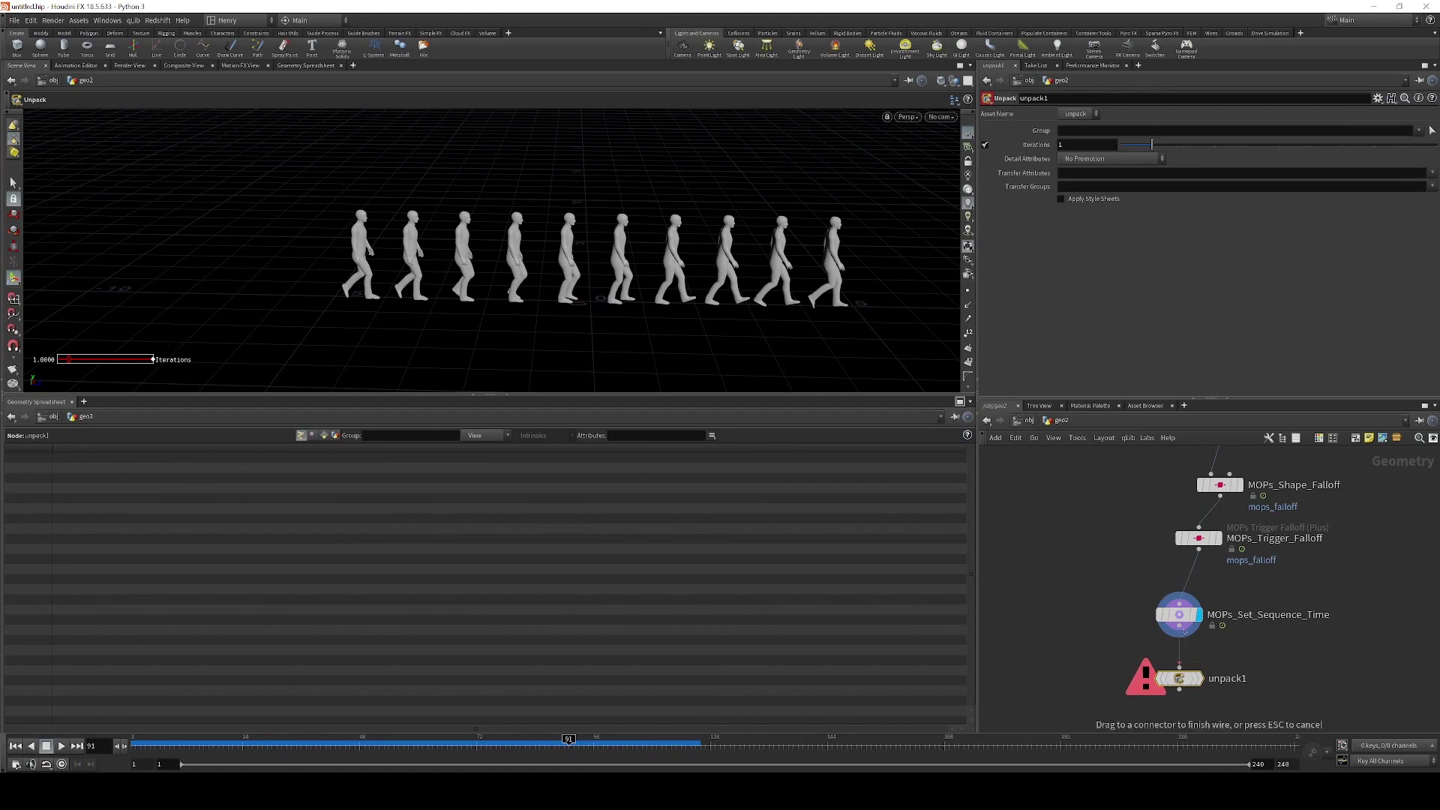
click(1200, 679)
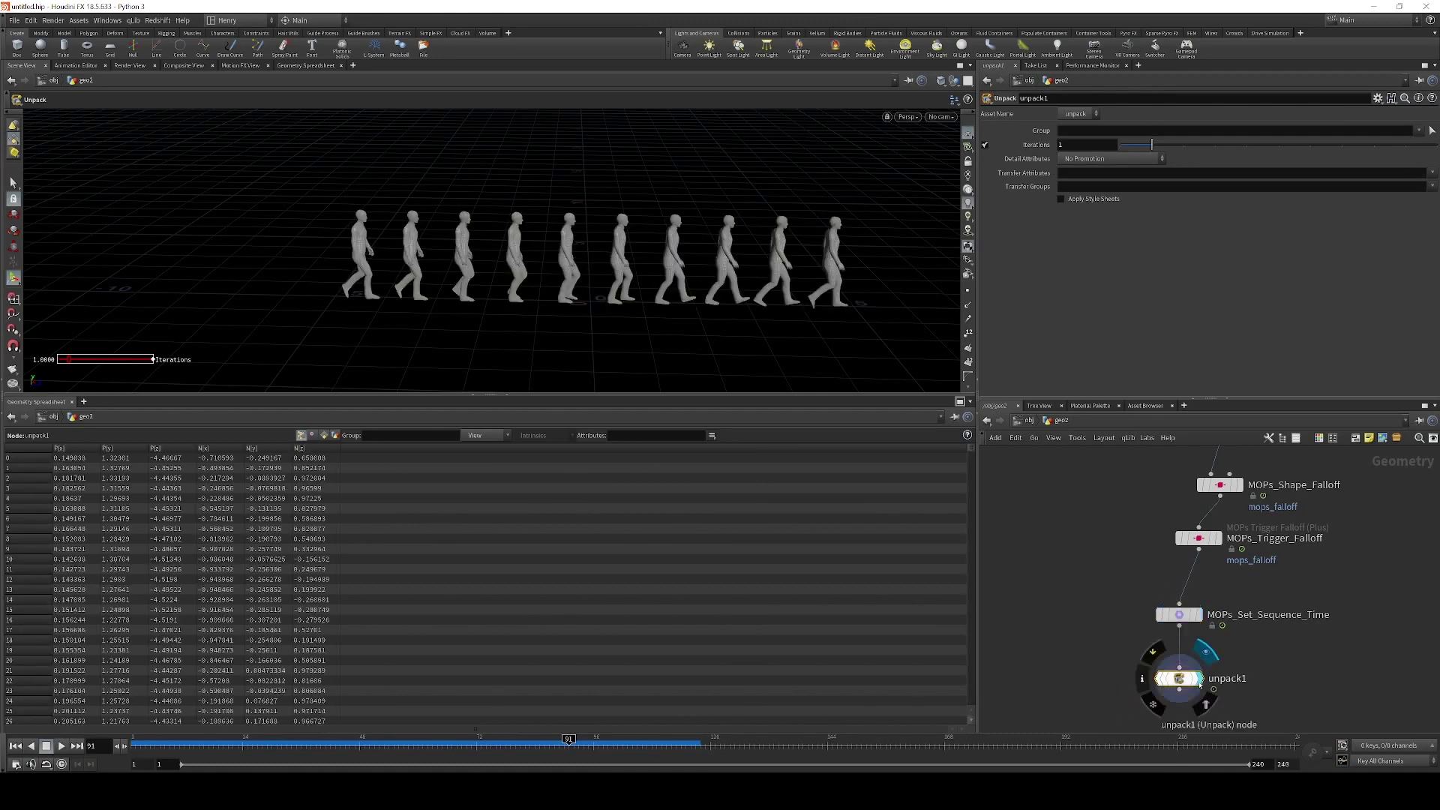
Scrub the timeline back to check the unpacked walkers, then shift unpack1 left
drag(547, 746, 261, 771)
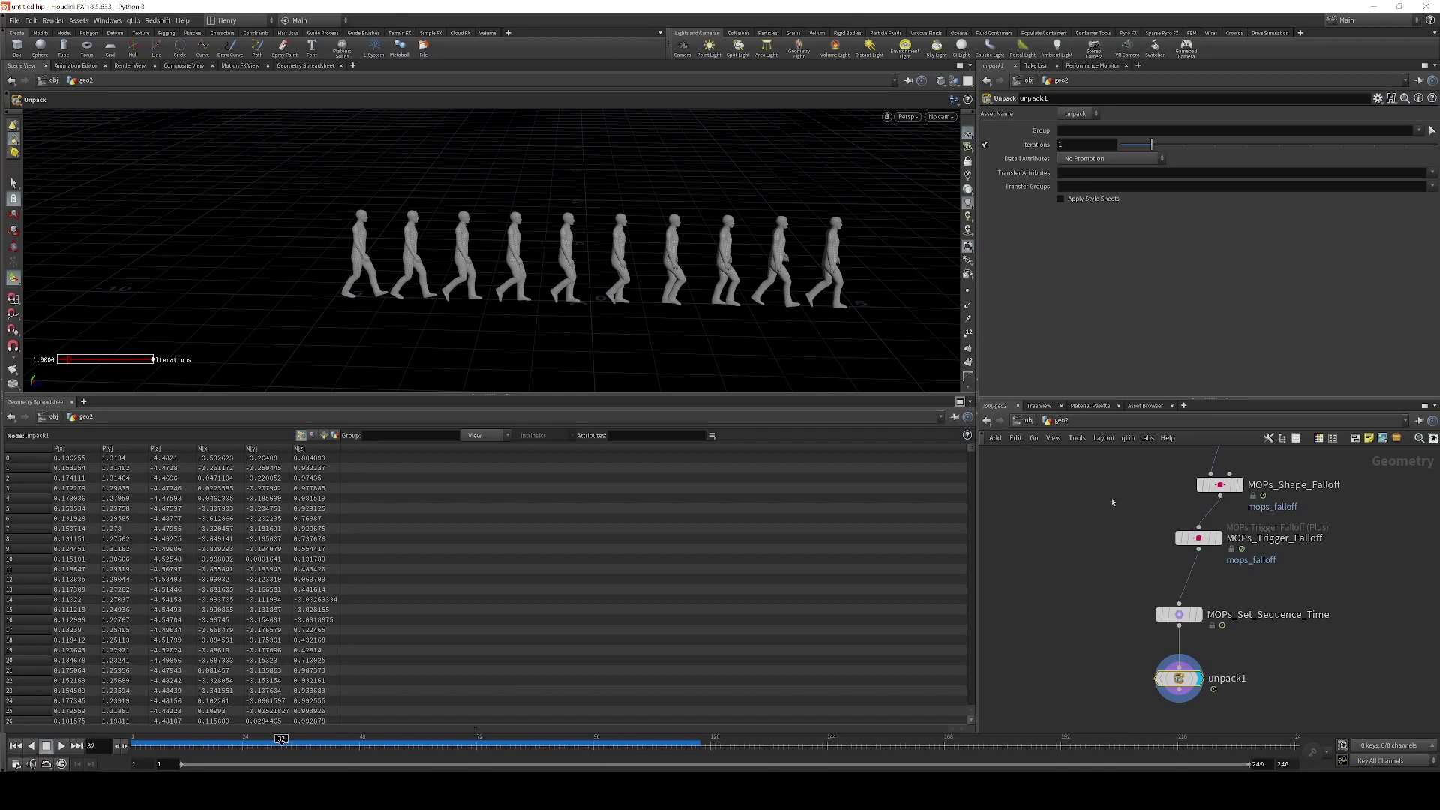
middle_drag(1057, 630, 1042, 576)
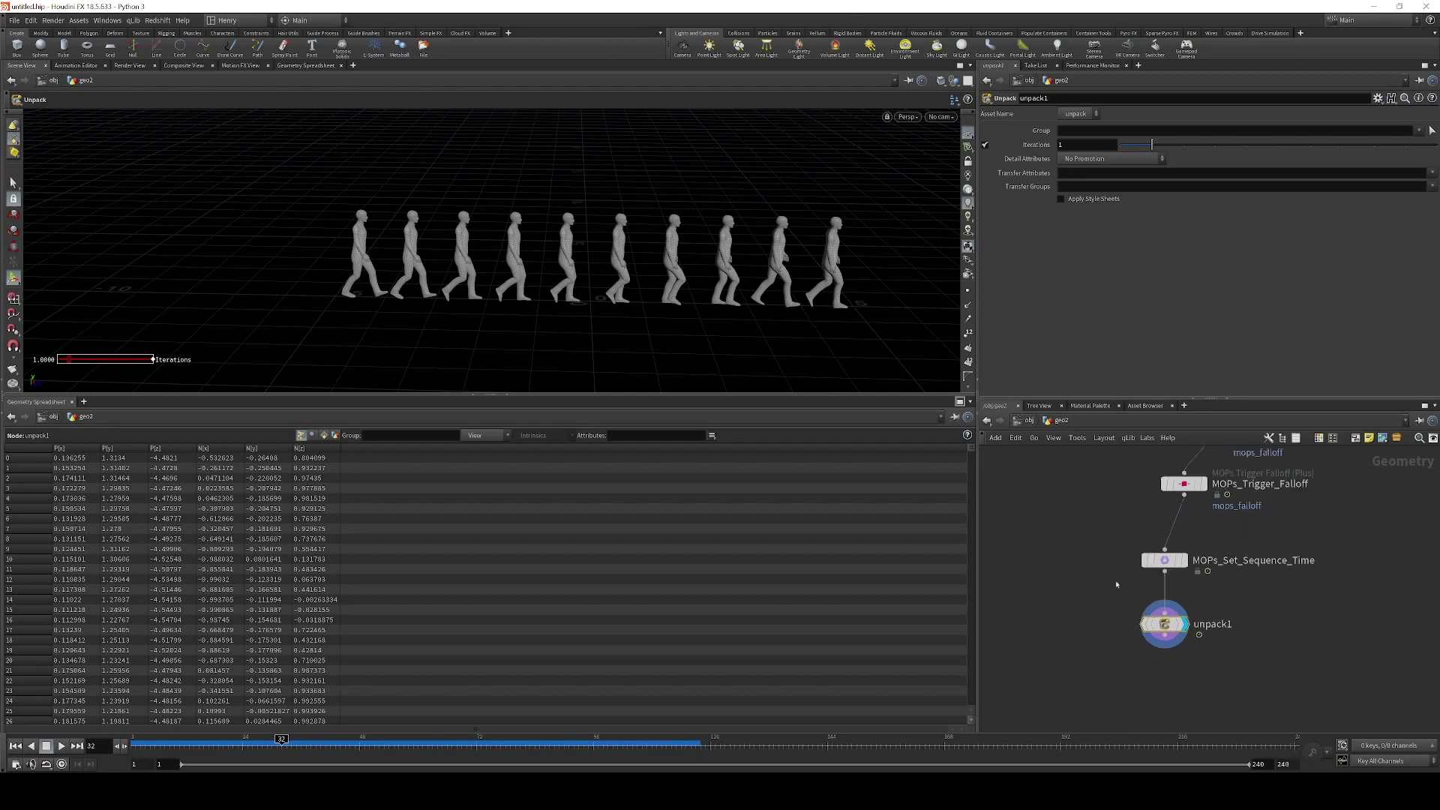
drag(1163, 623, 1064, 631)
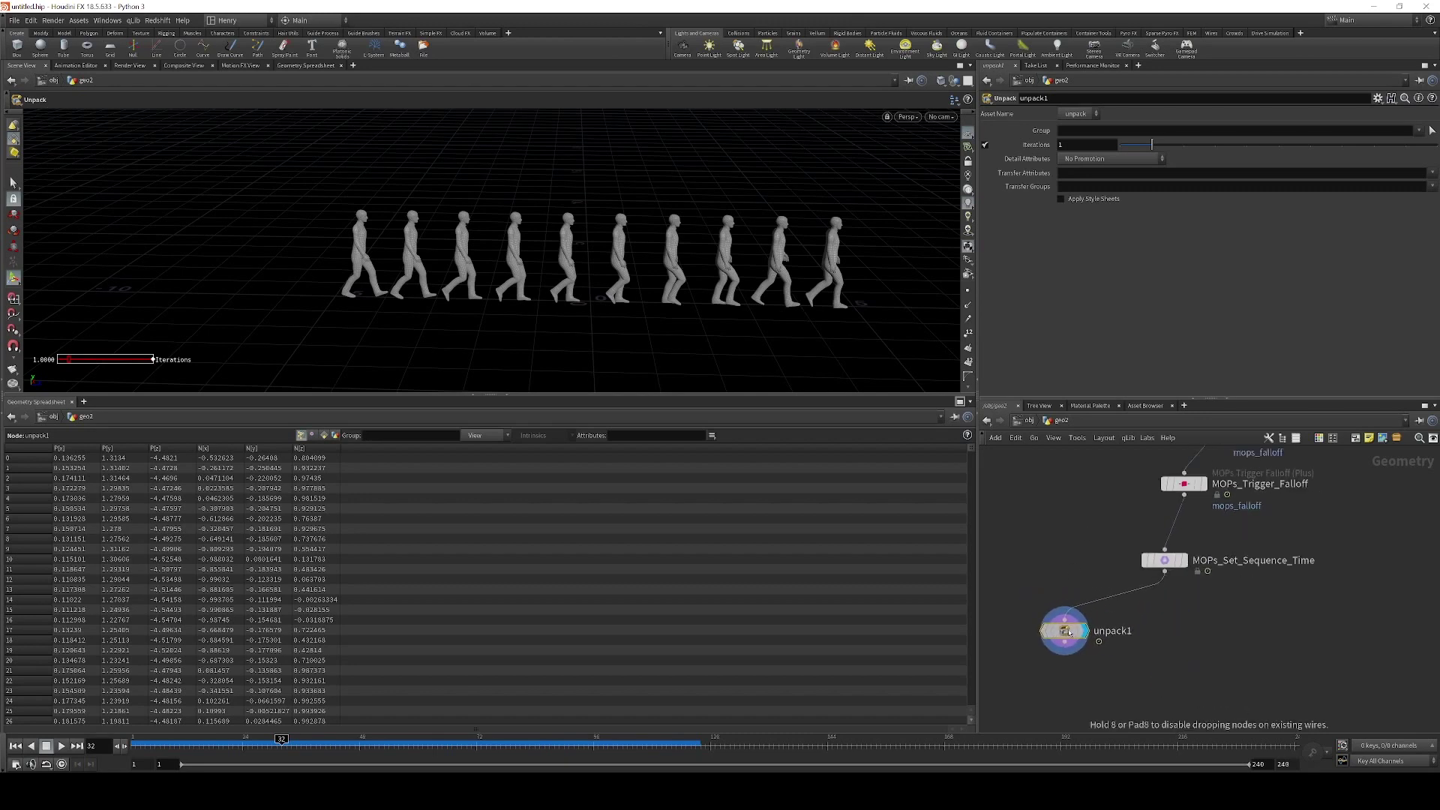
Display MOPs_Set_Sequence_Time again to inspect its ten points' elapsed, index and falloff values
click(1185, 563)
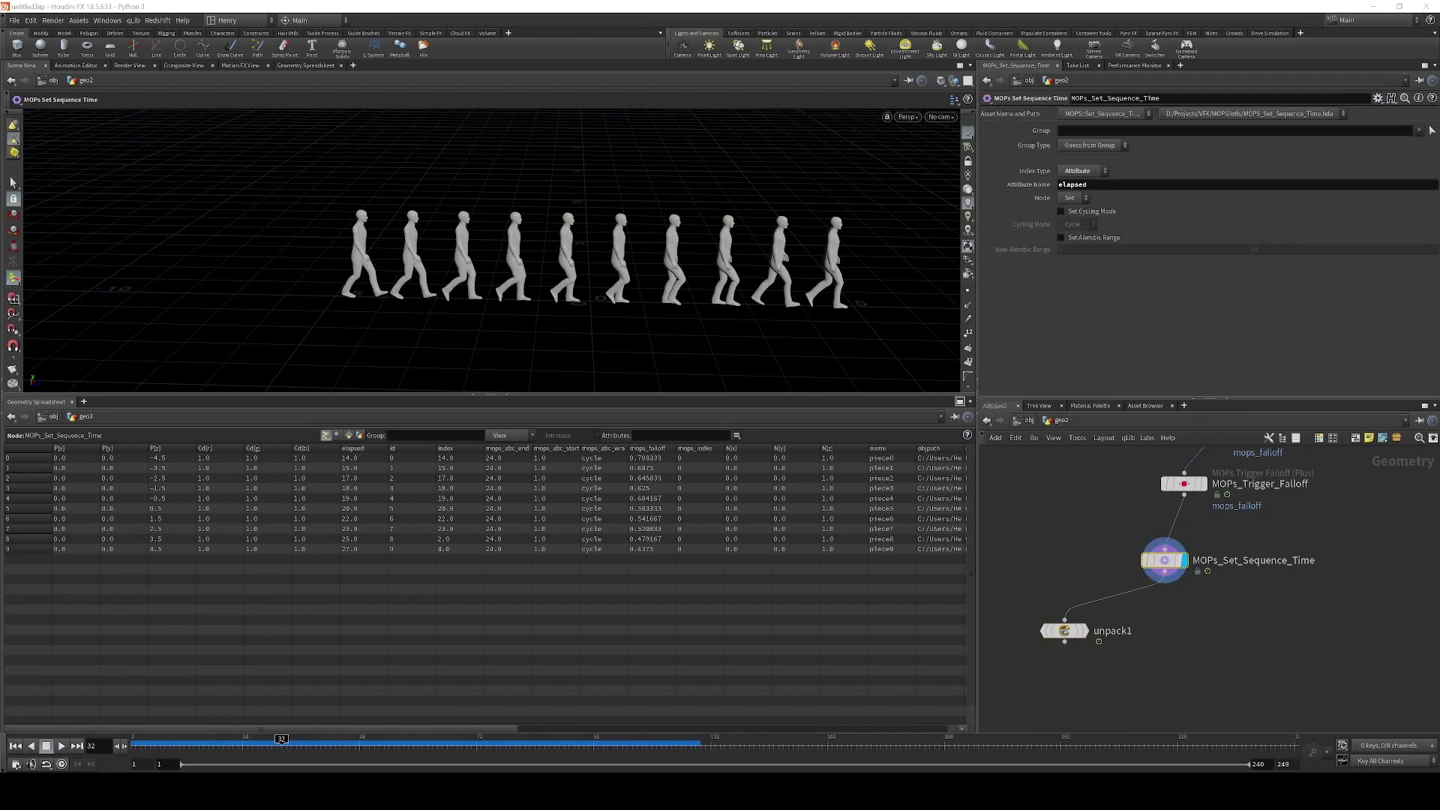
mouse_move(1182, 482)
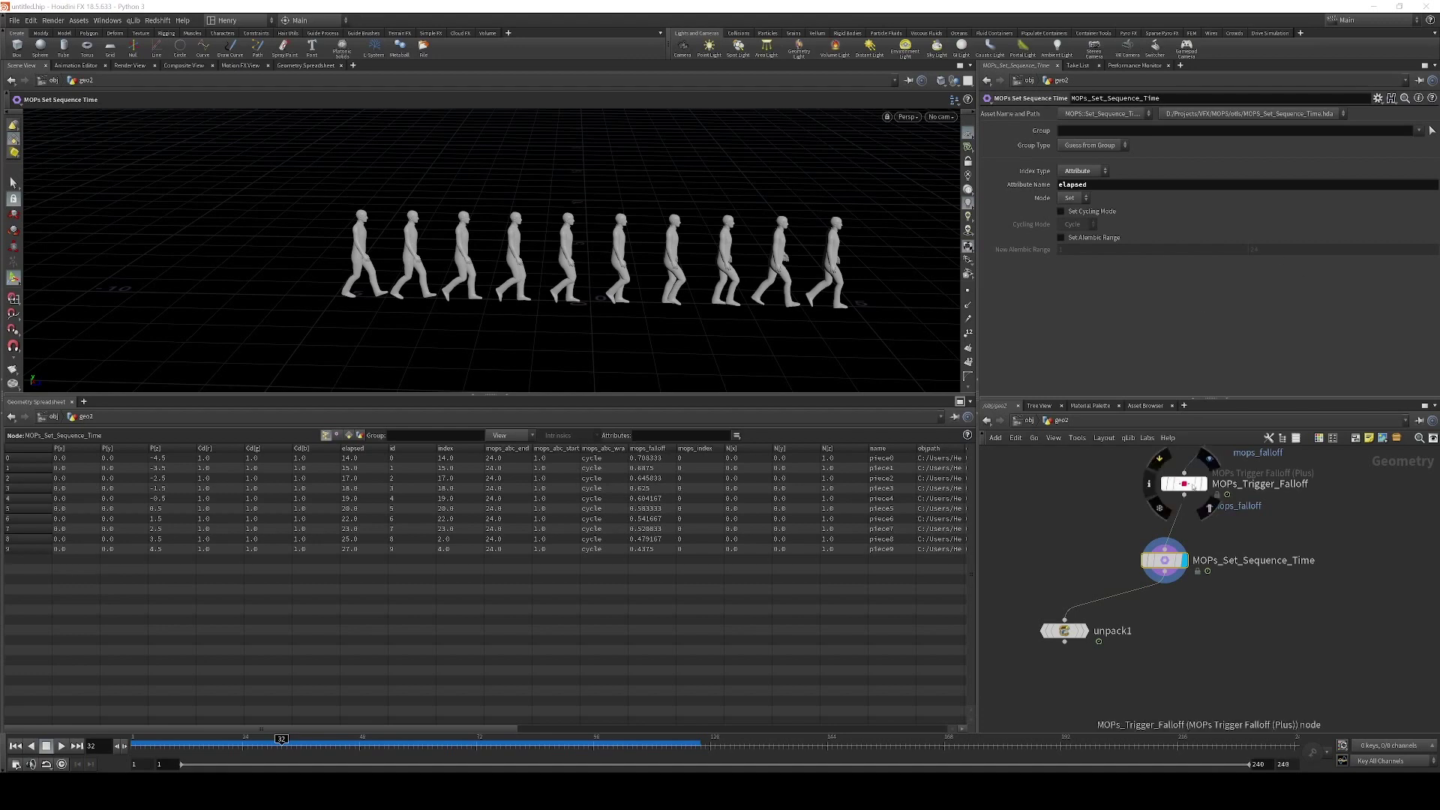